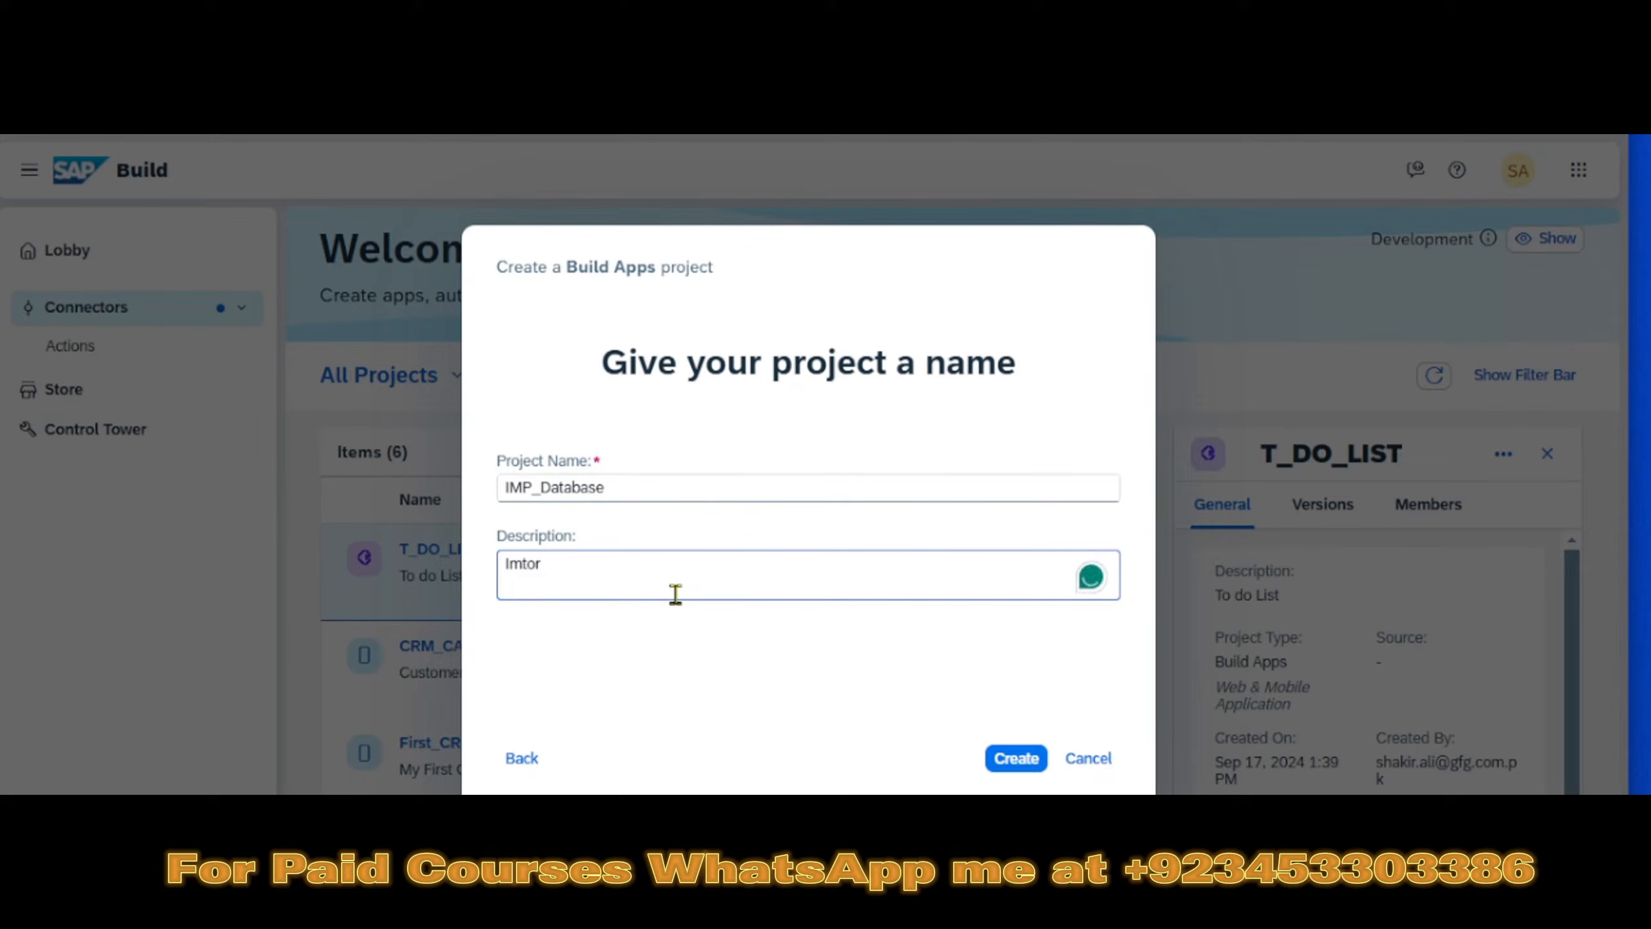
# - Set the project description to "Important Database" and create the IMP_Database project
pyautogui.press('BackSpace')
pyautogui.press('BackSpace')
pyautogui.press('BackSpace')
pyautogui.write('portant Dat')
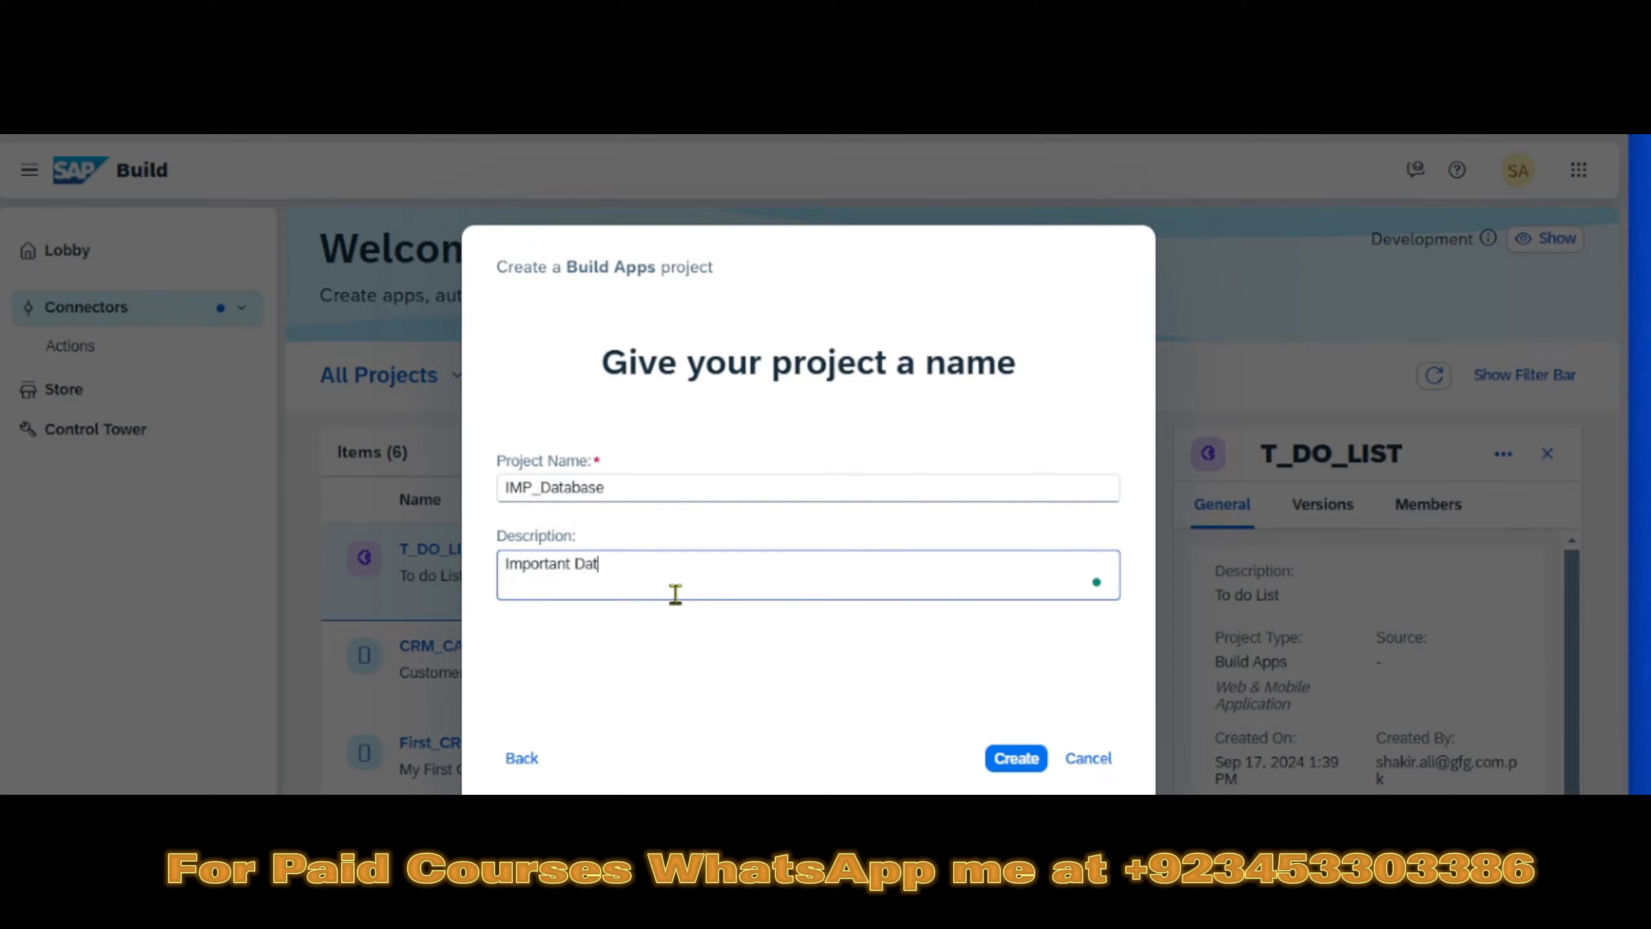
pyautogui.write('abase')
pyautogui.click(1005, 759)
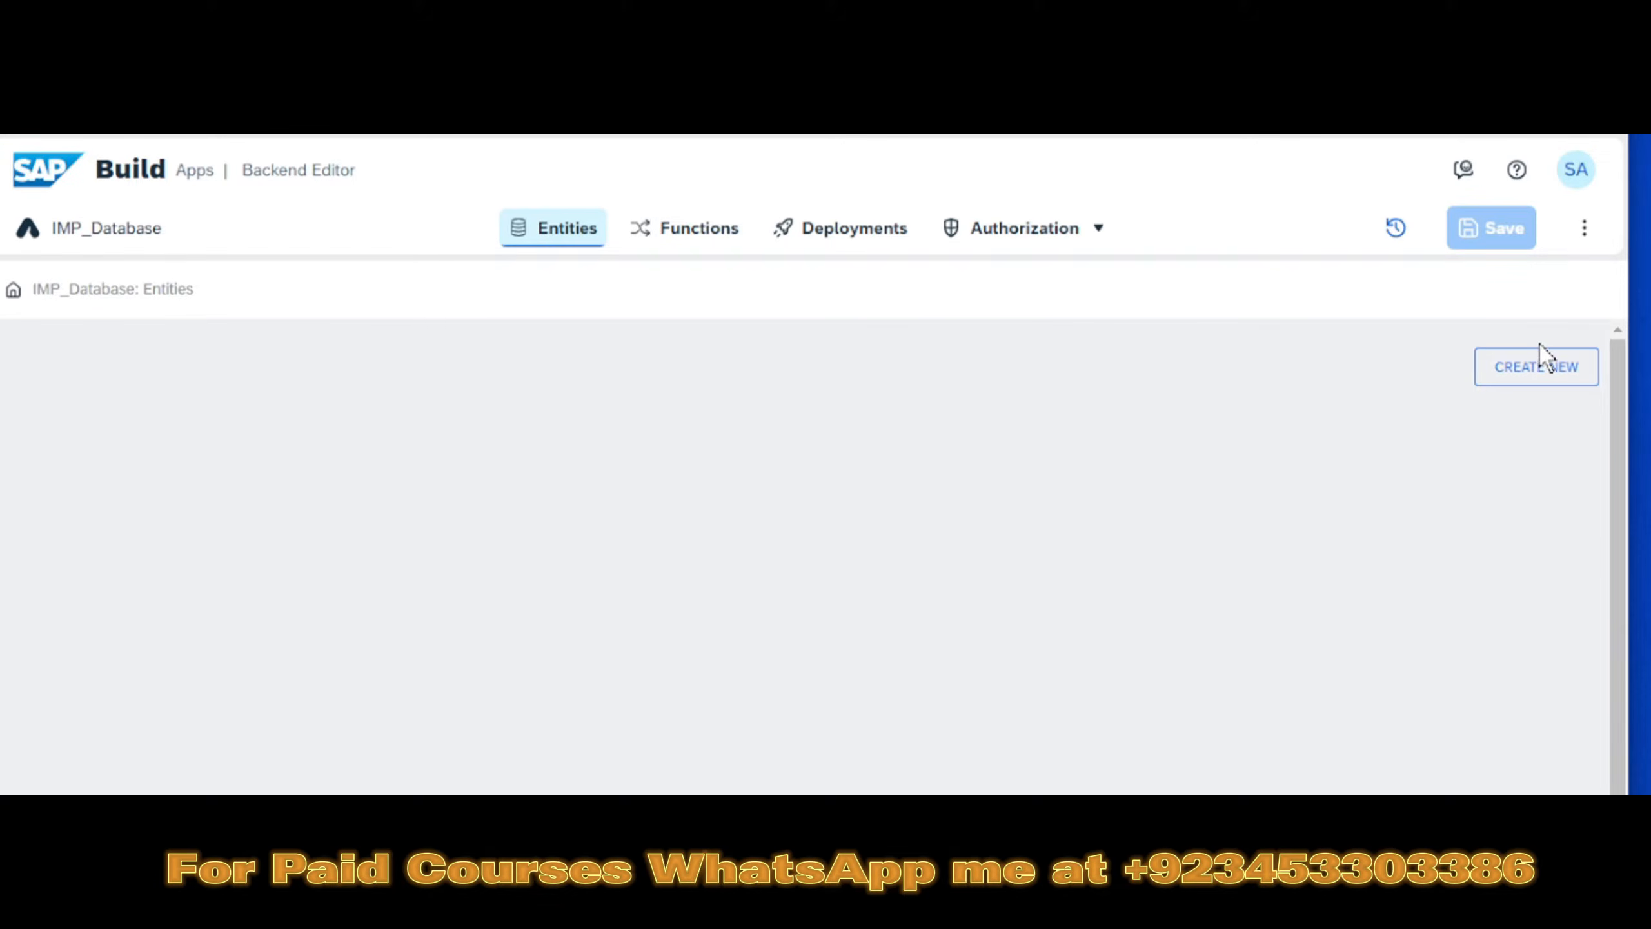
# - Create an entity titled Products with the description "Products"
pyautogui.click(1524, 377)
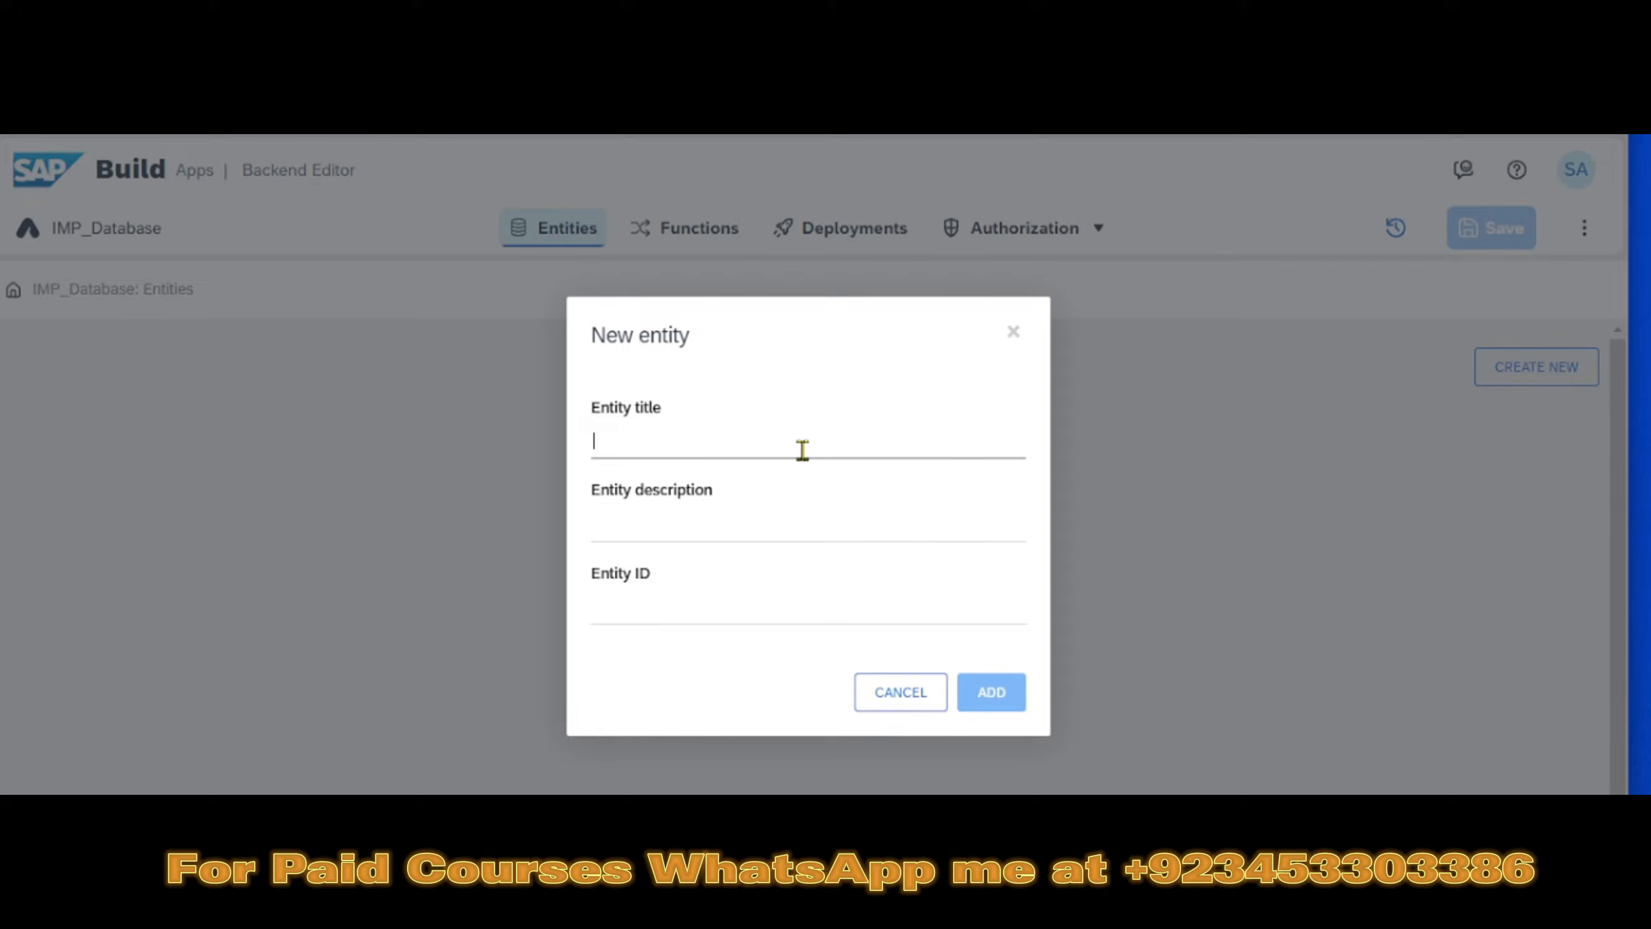
pyautogui.write('Products')
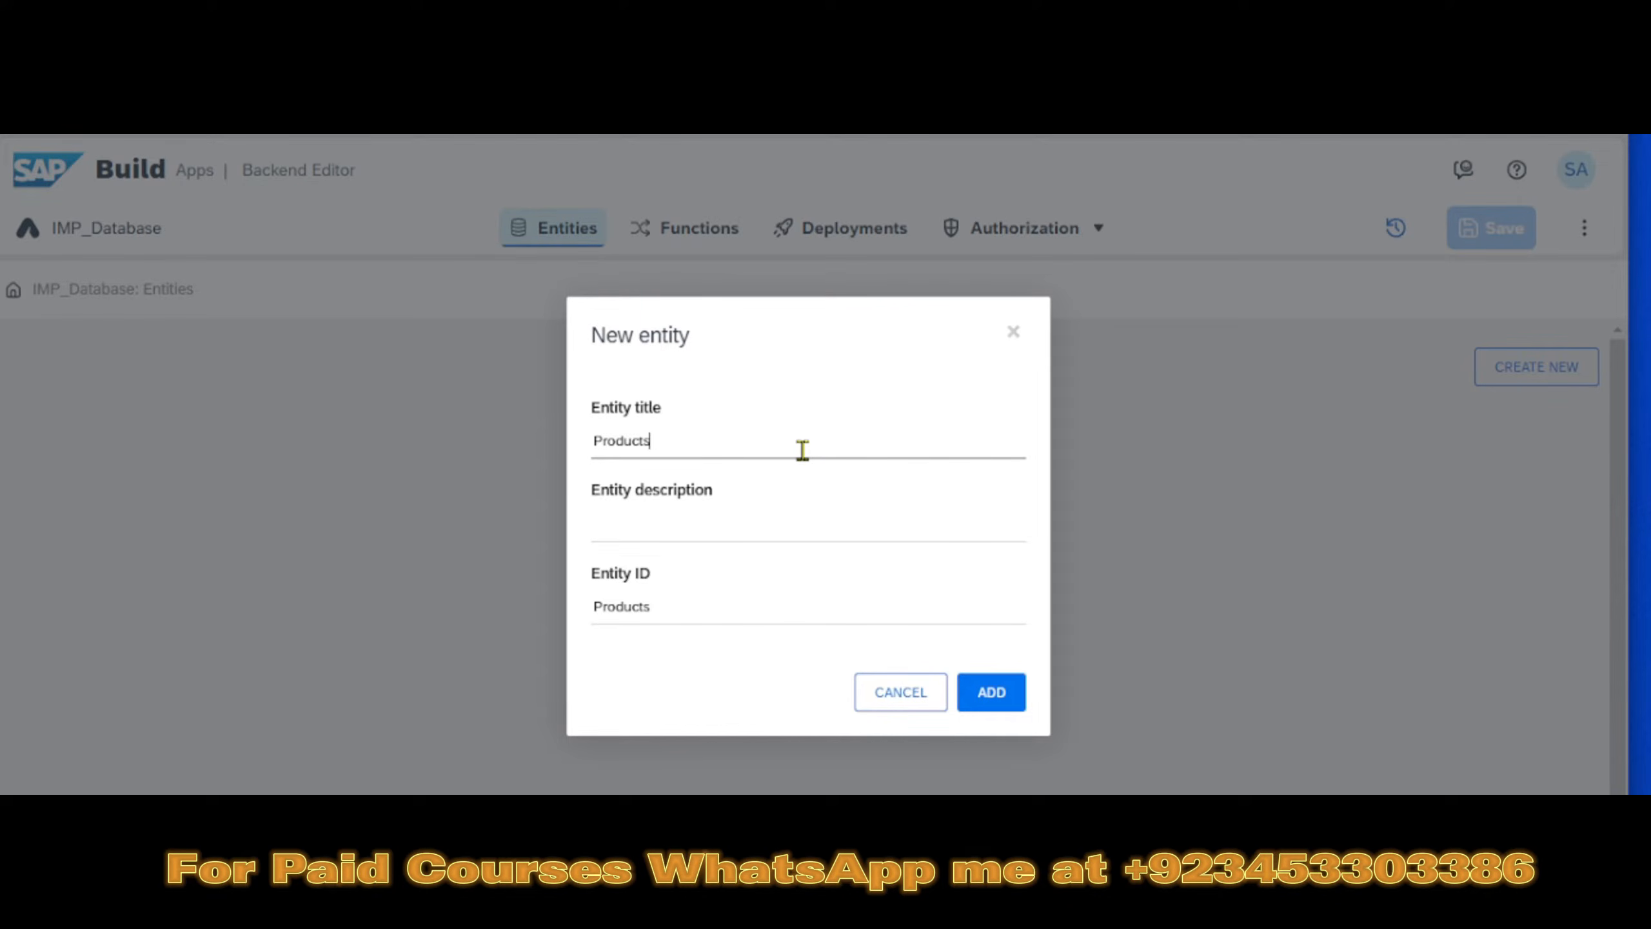
pyautogui.press('Tab')
pyautogui.write('P')
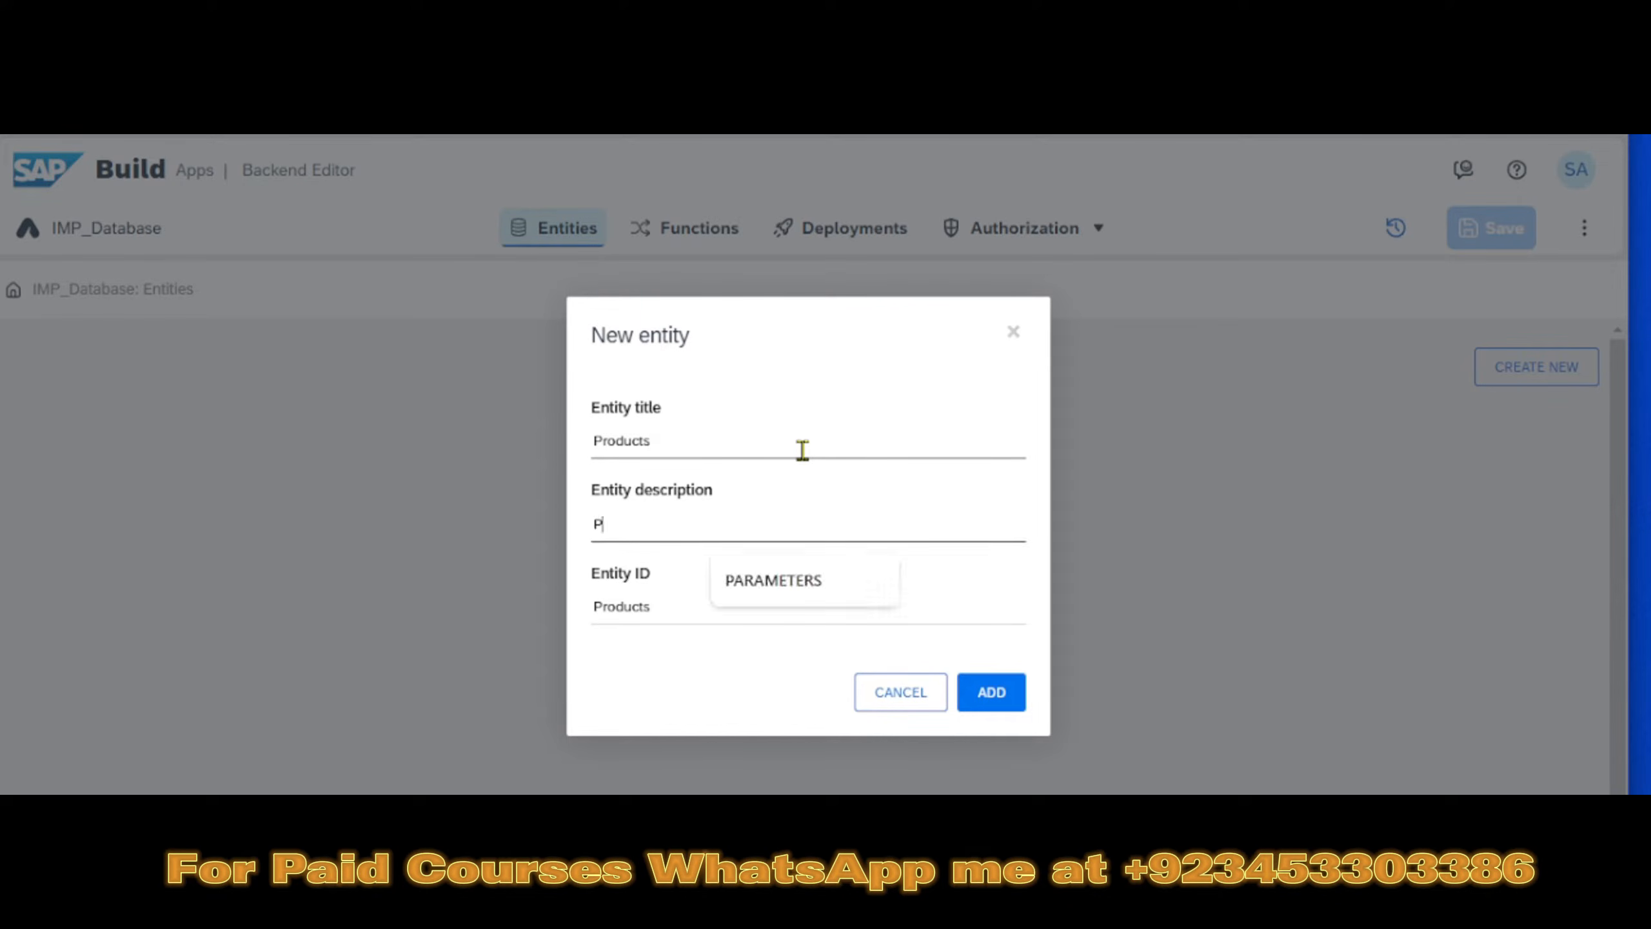
pyautogui.write('roducts')
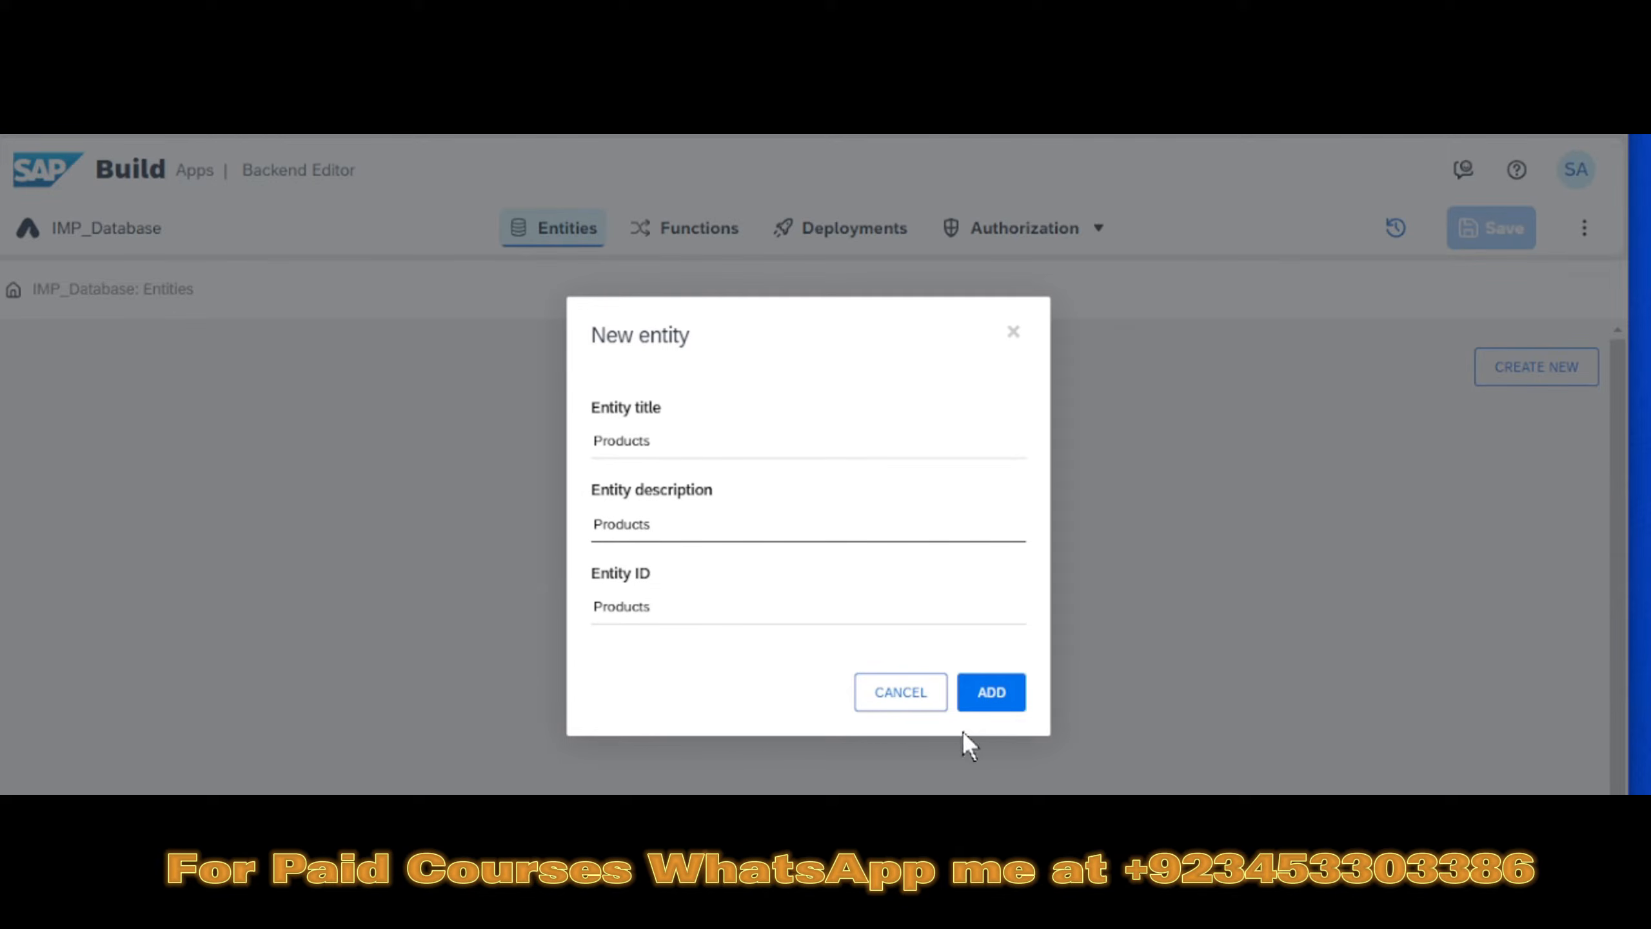
pyautogui.click(1014, 692)
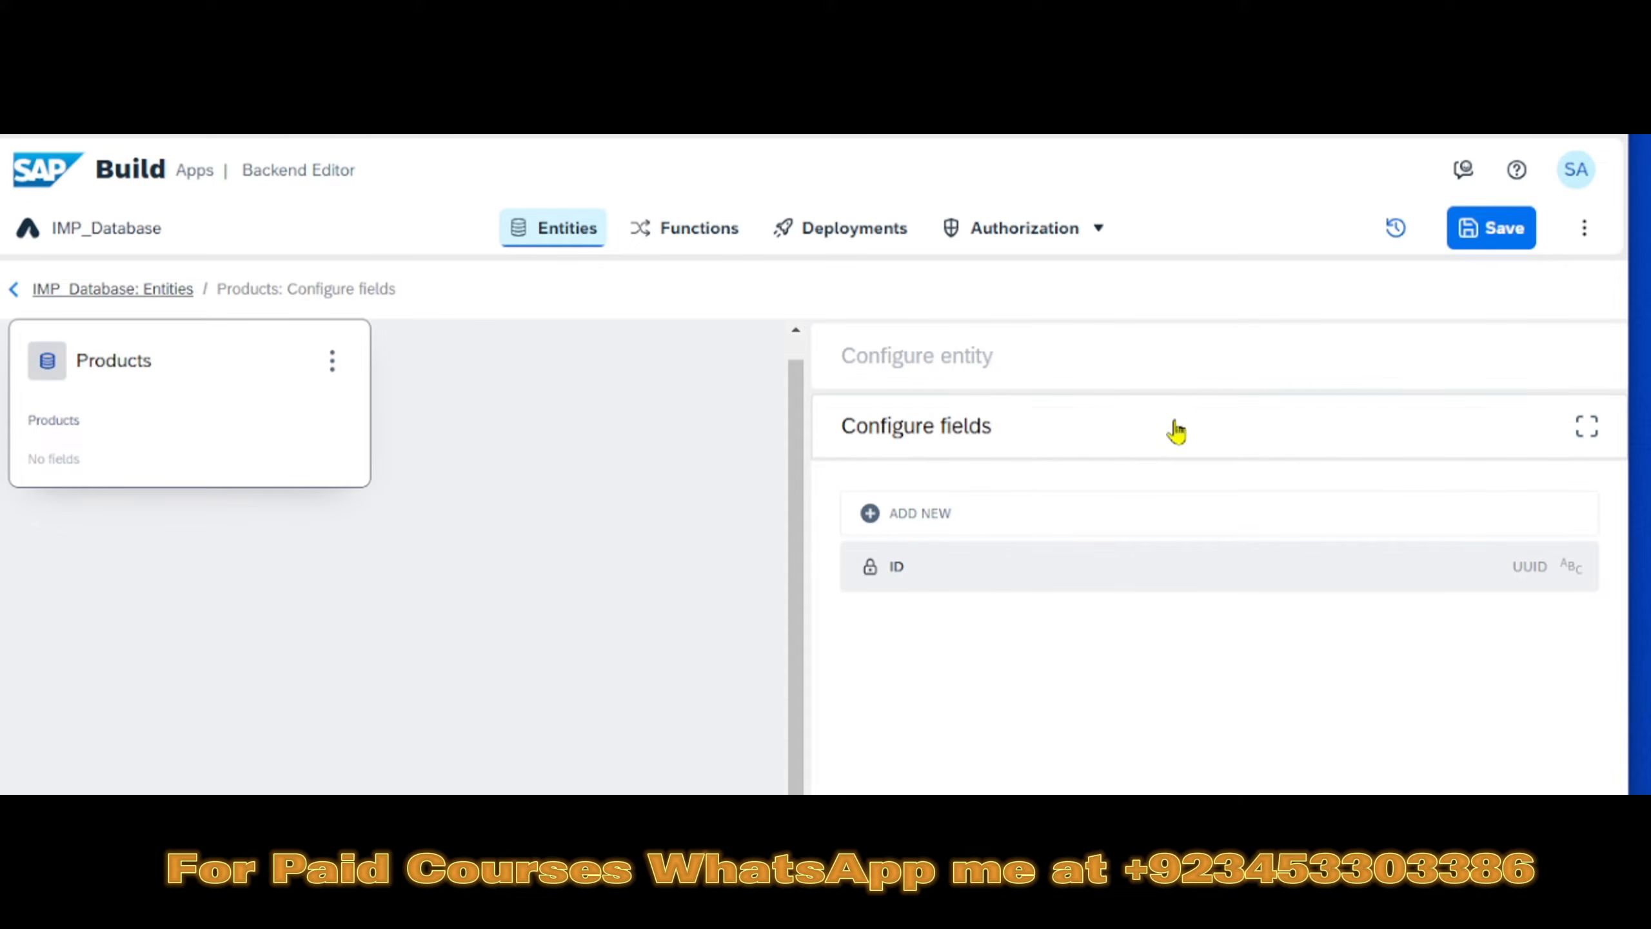
# - Add a text field titled PROD_ID to the Products entity and save the project
pyautogui.click(930, 514)
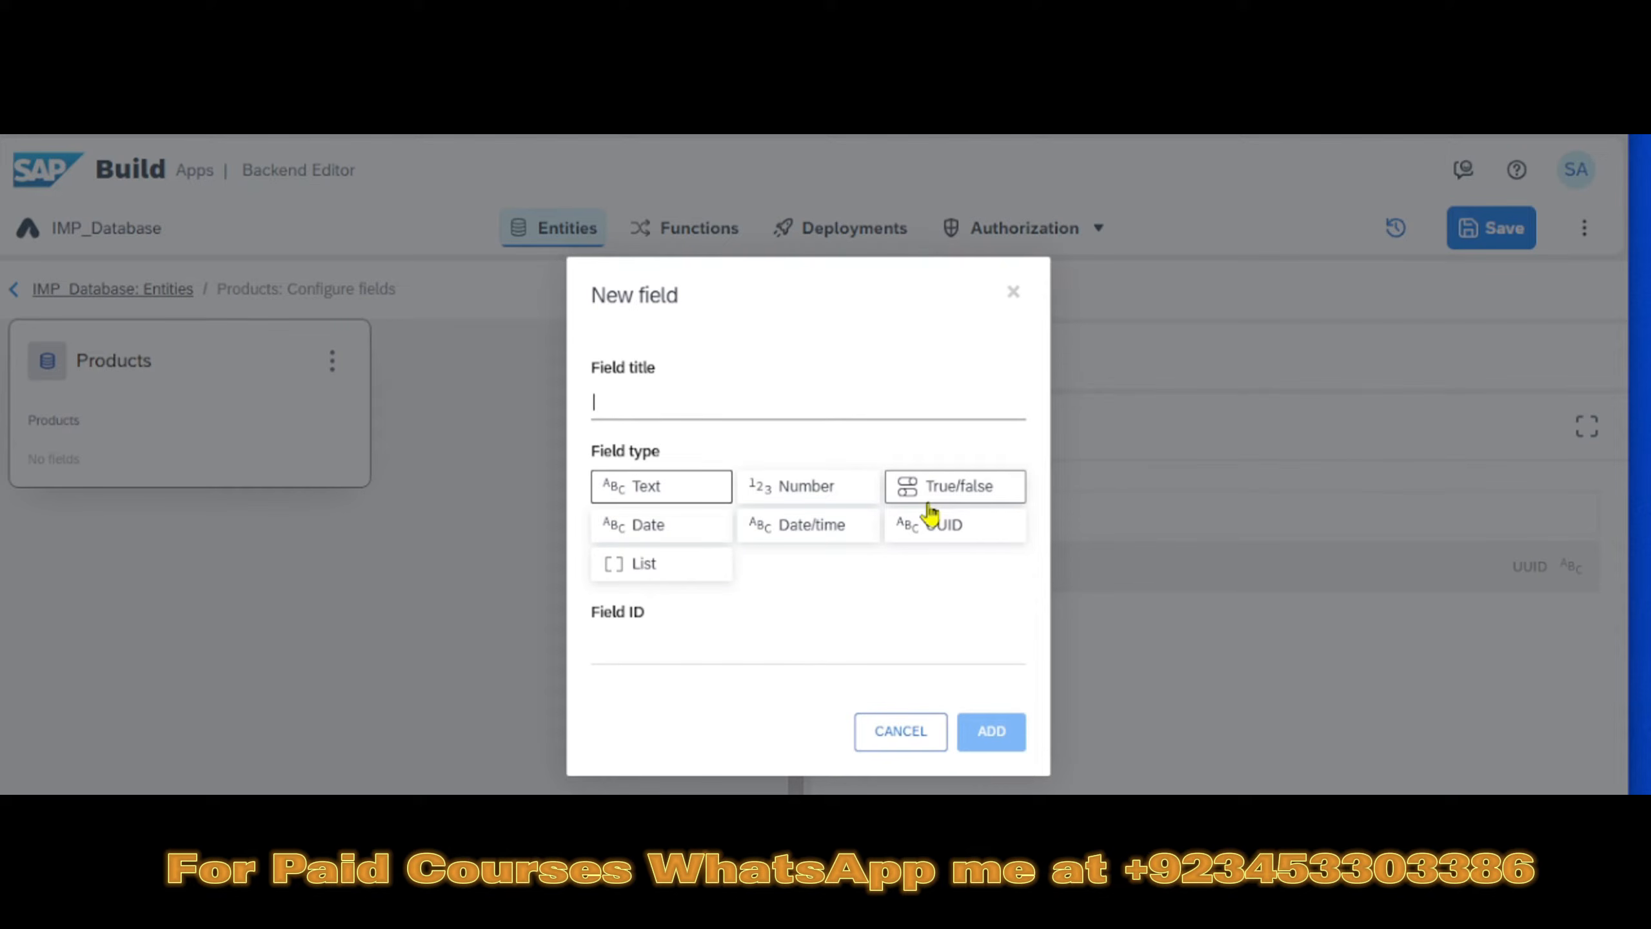
pyautogui.write('PROD')
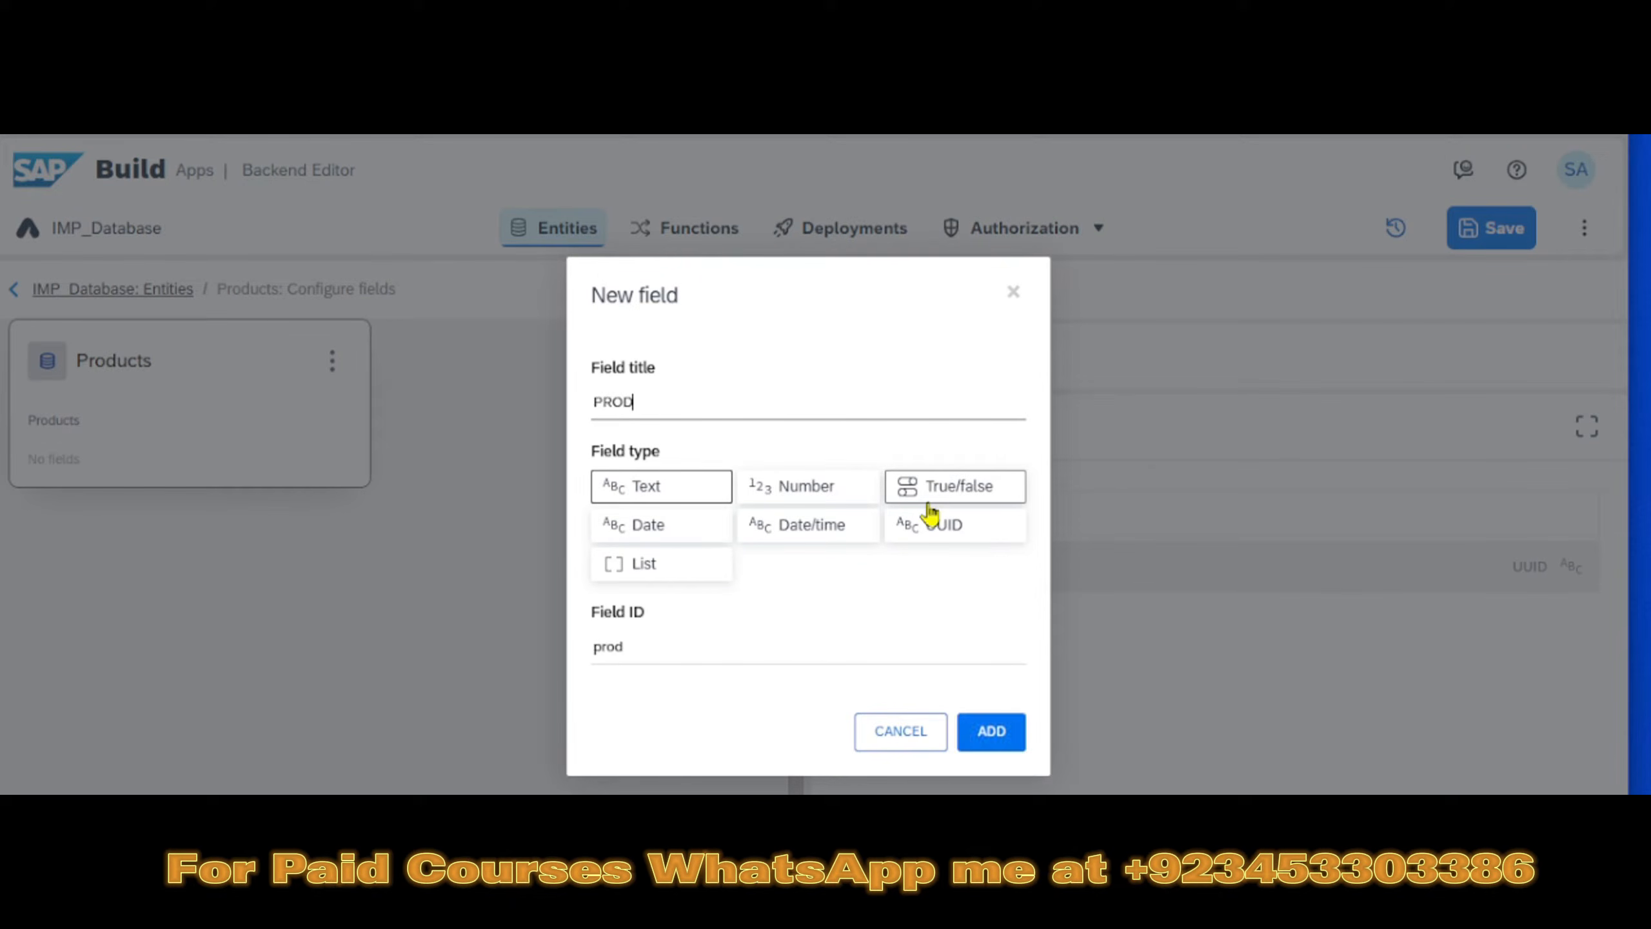
pyautogui.write('_ID')
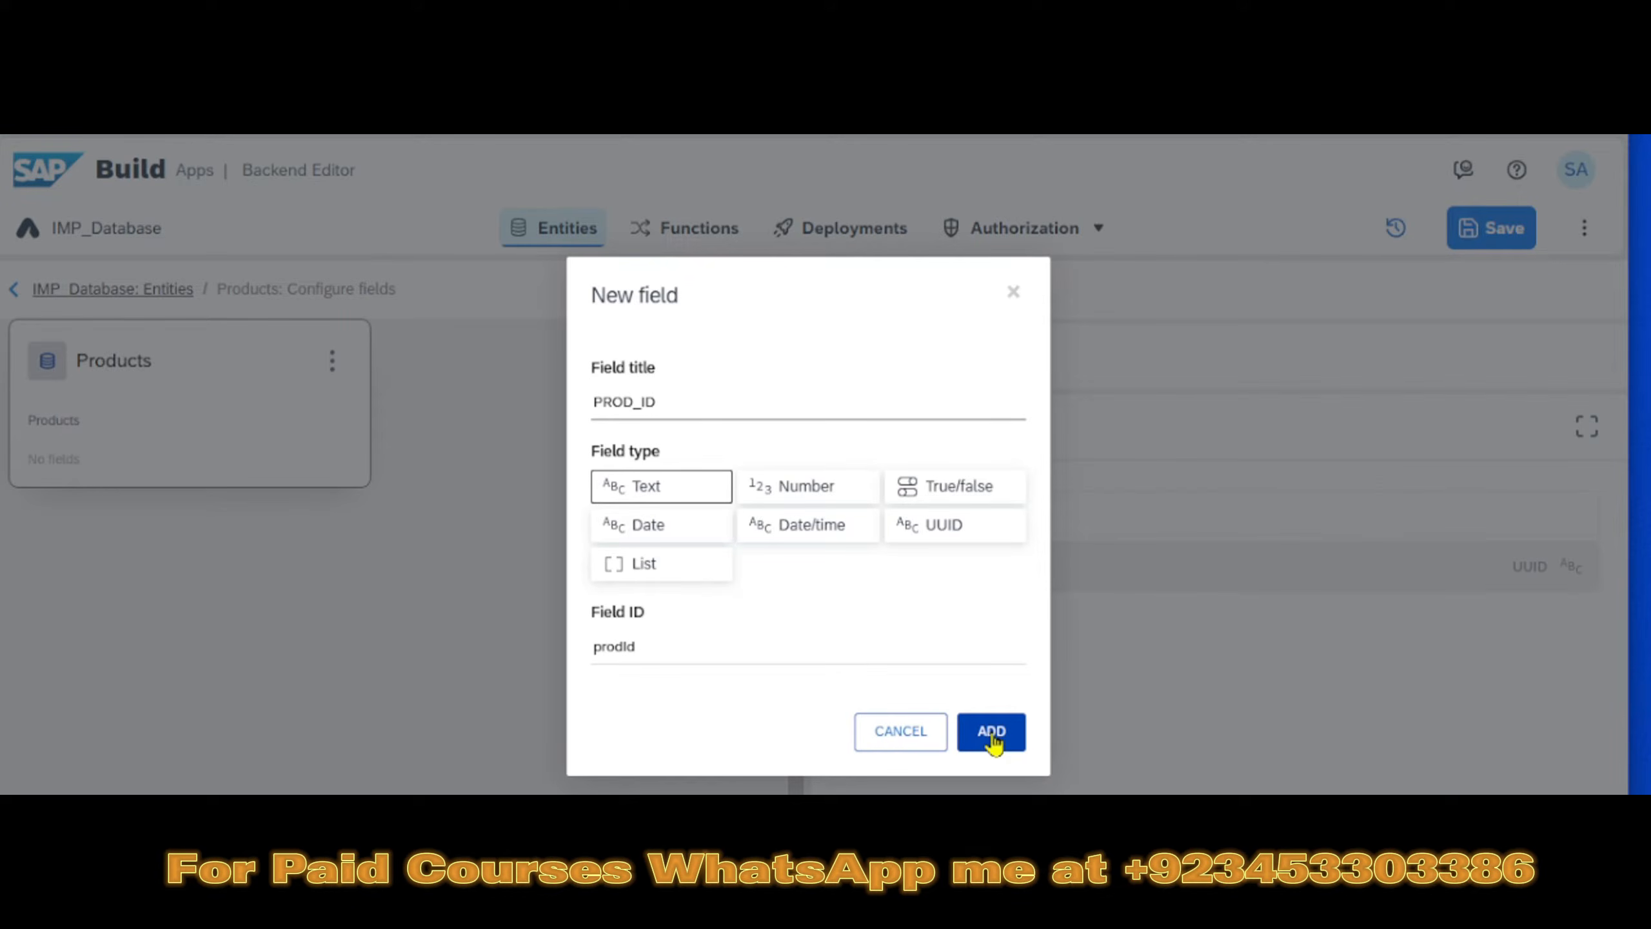
pyautogui.click(992, 731)
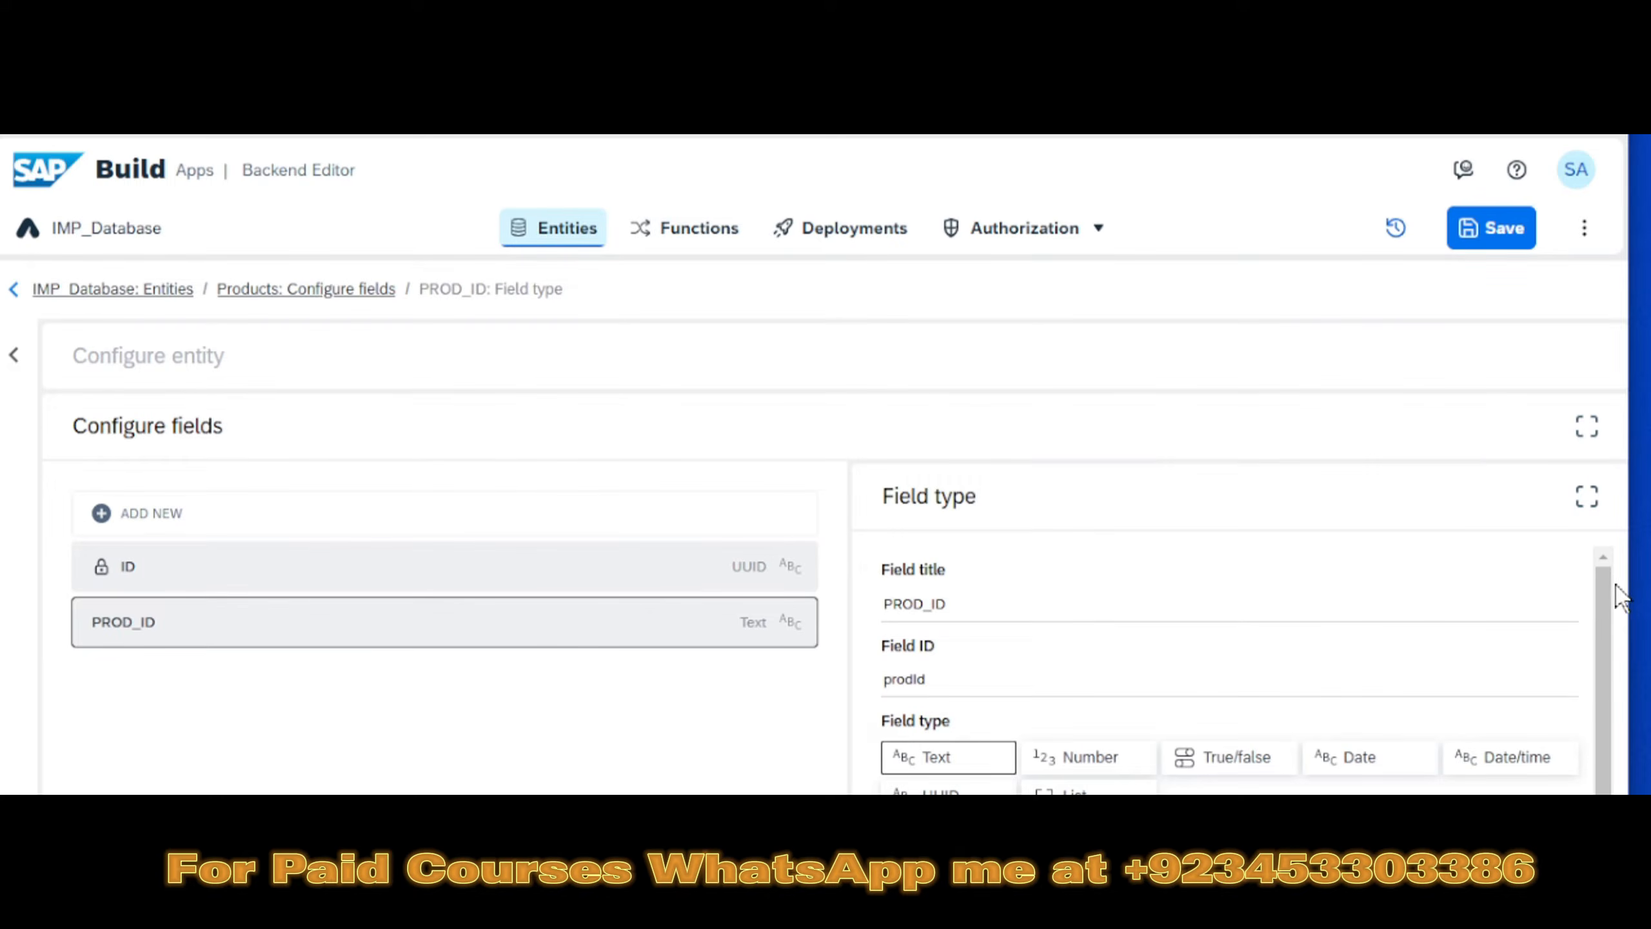
pyautogui.moveTo(1606, 584); pyautogui.dragTo(1606, 482)
pyautogui.click(1506, 230)
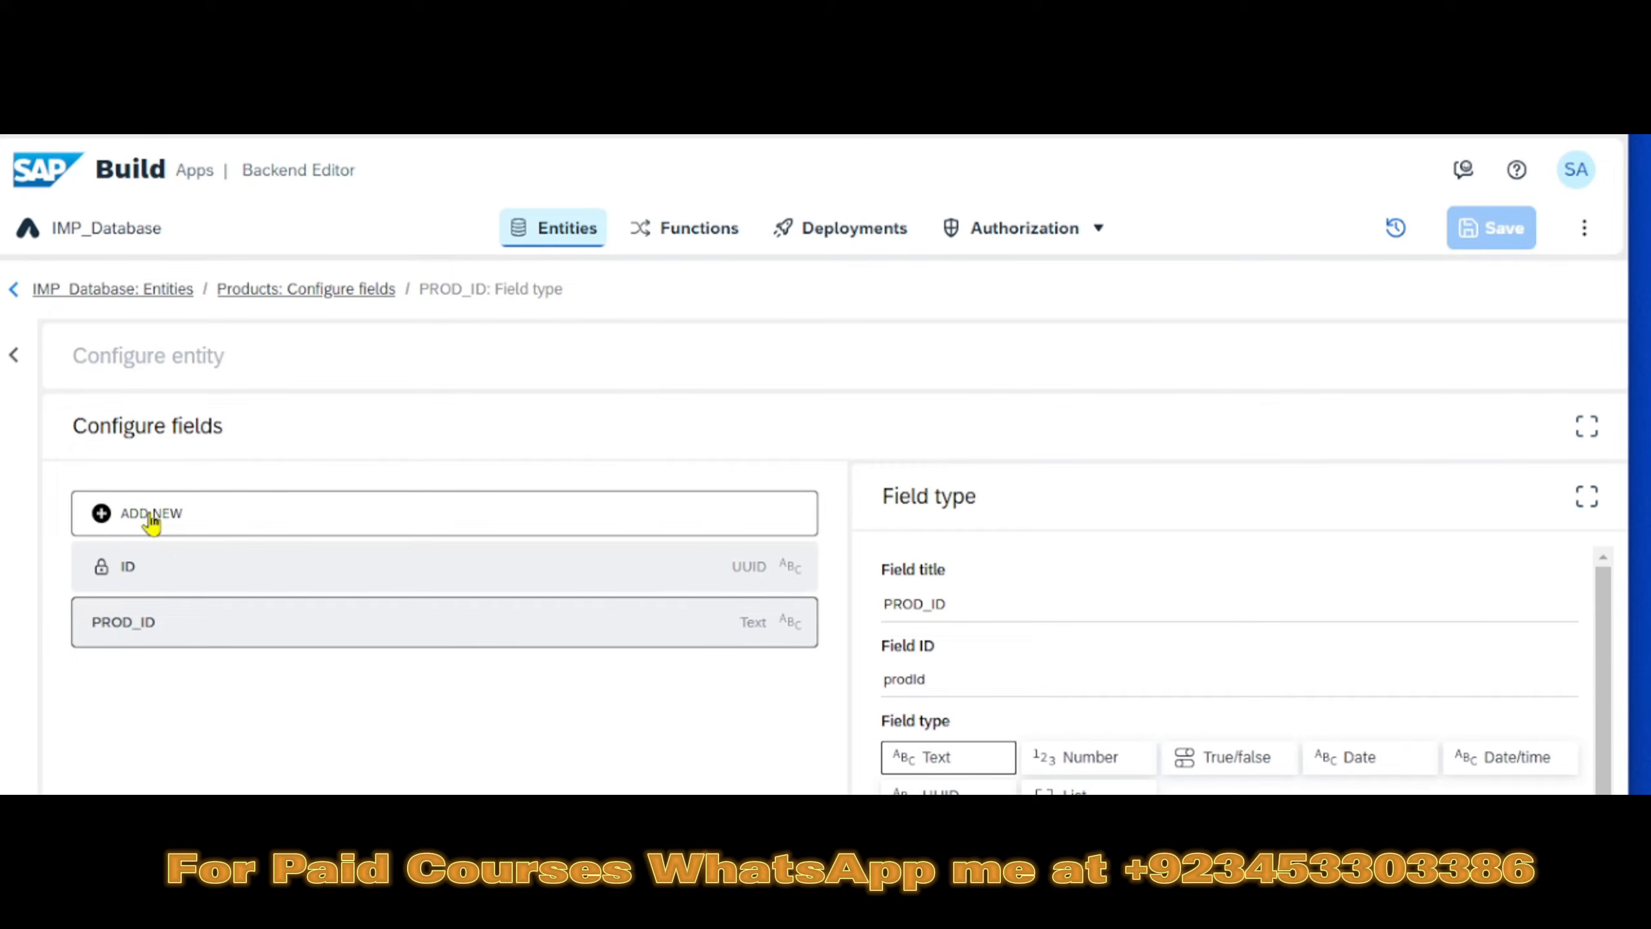
# - Add a text field titled Description to the Products entity and save the project
pyautogui.click(151, 517)
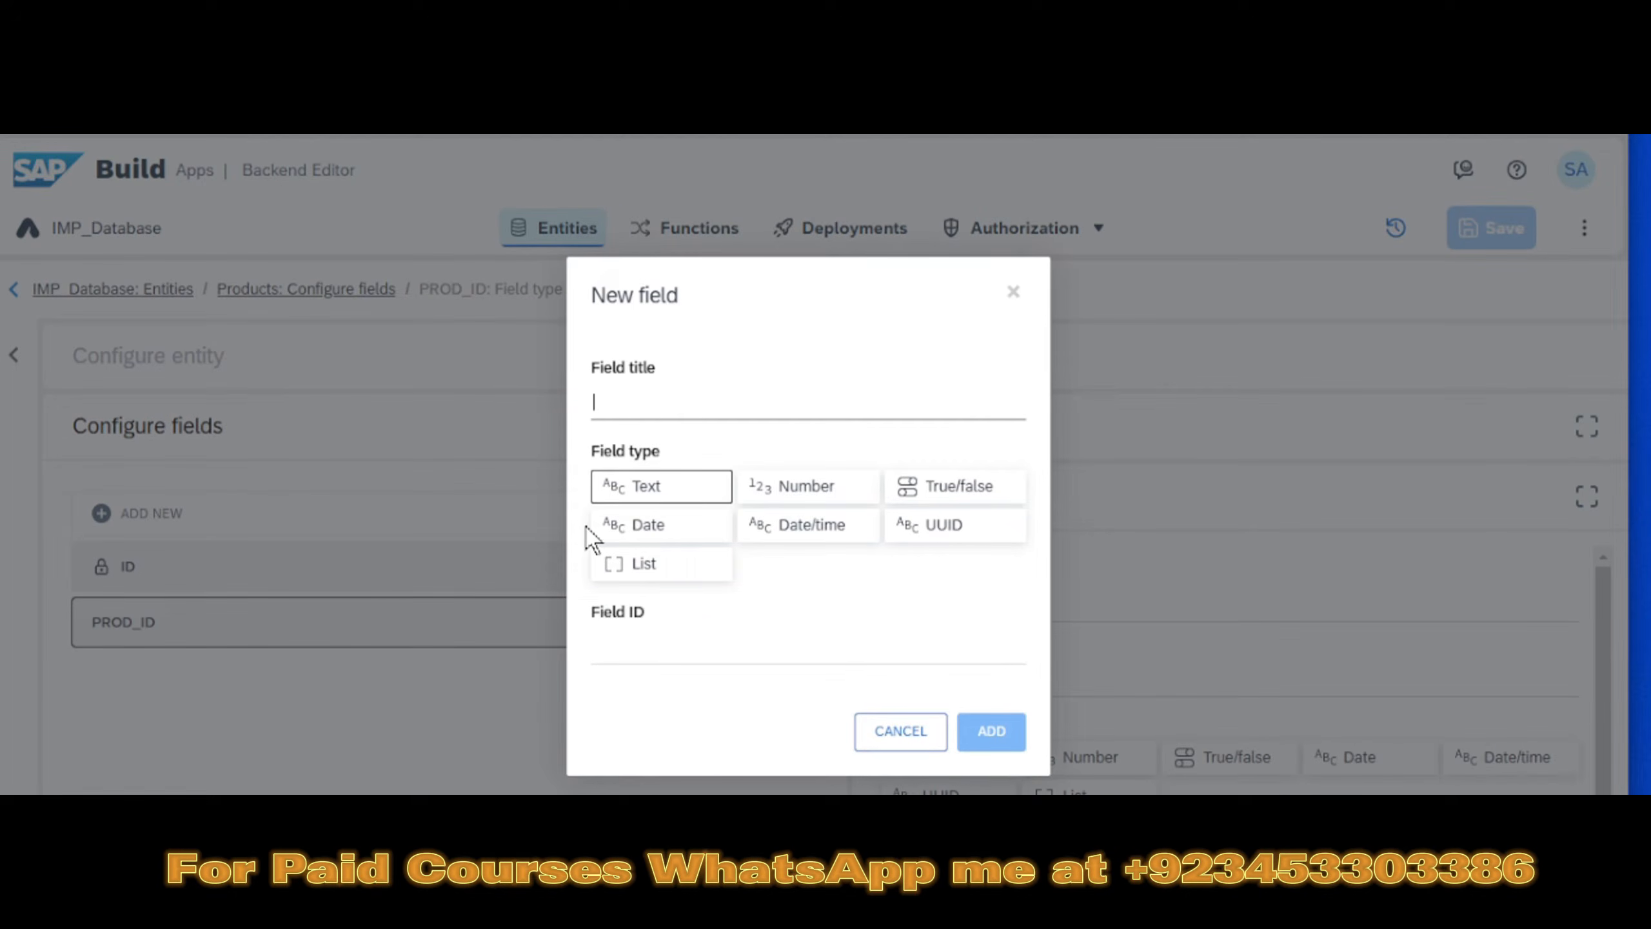
pyautogui.write('Descr')
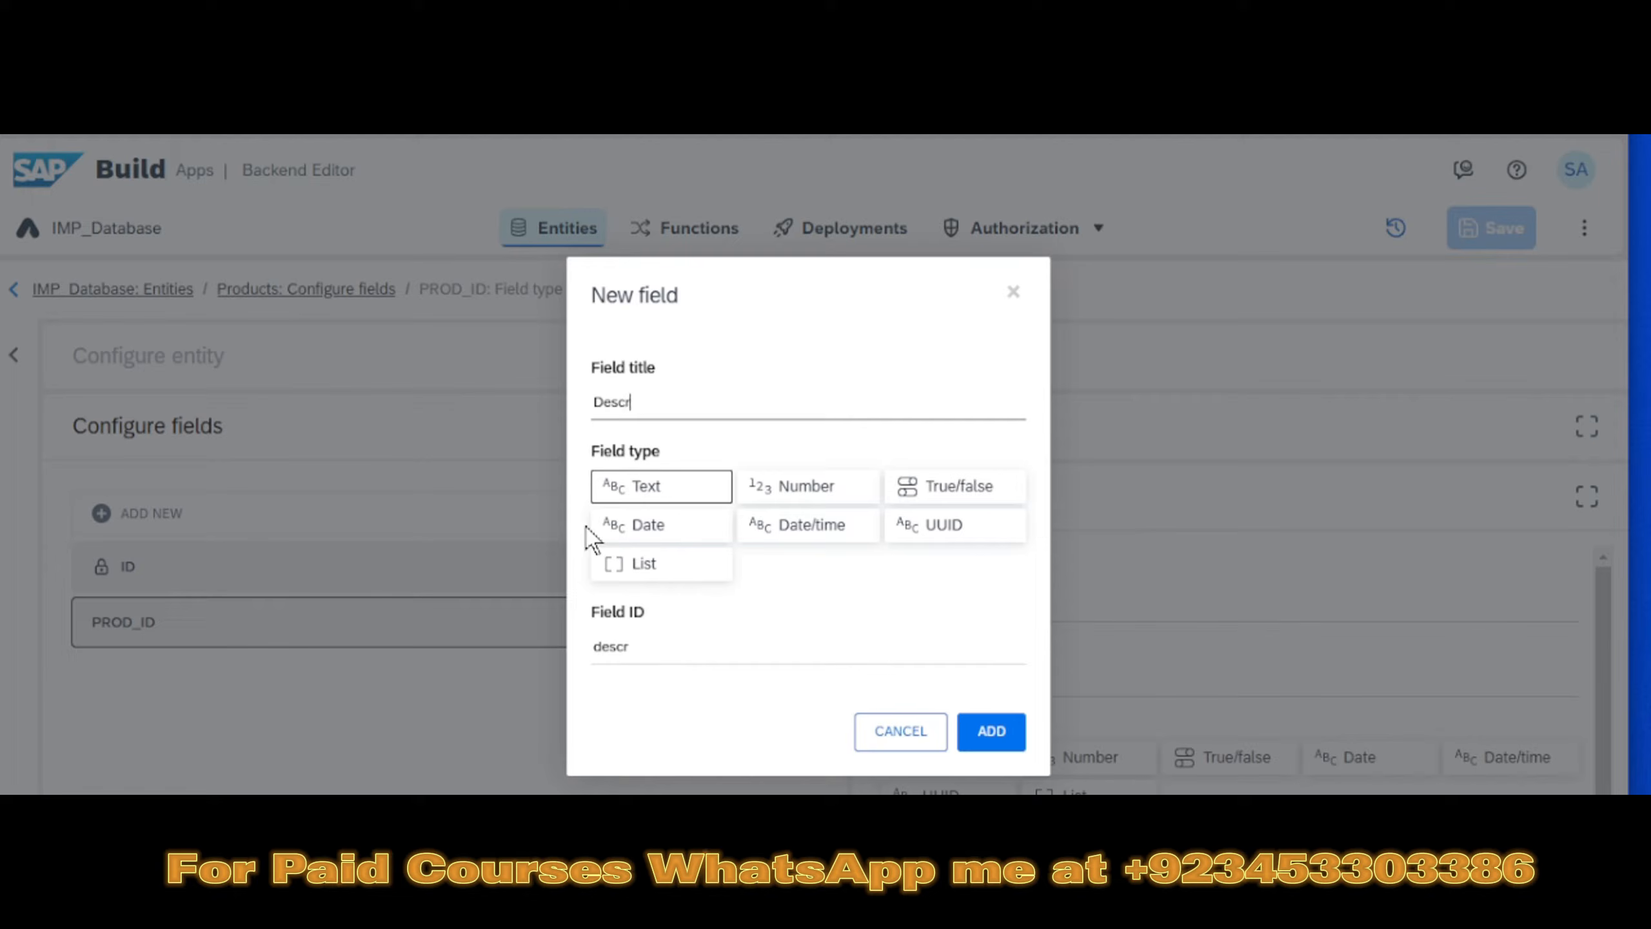
pyautogui.write('iption')
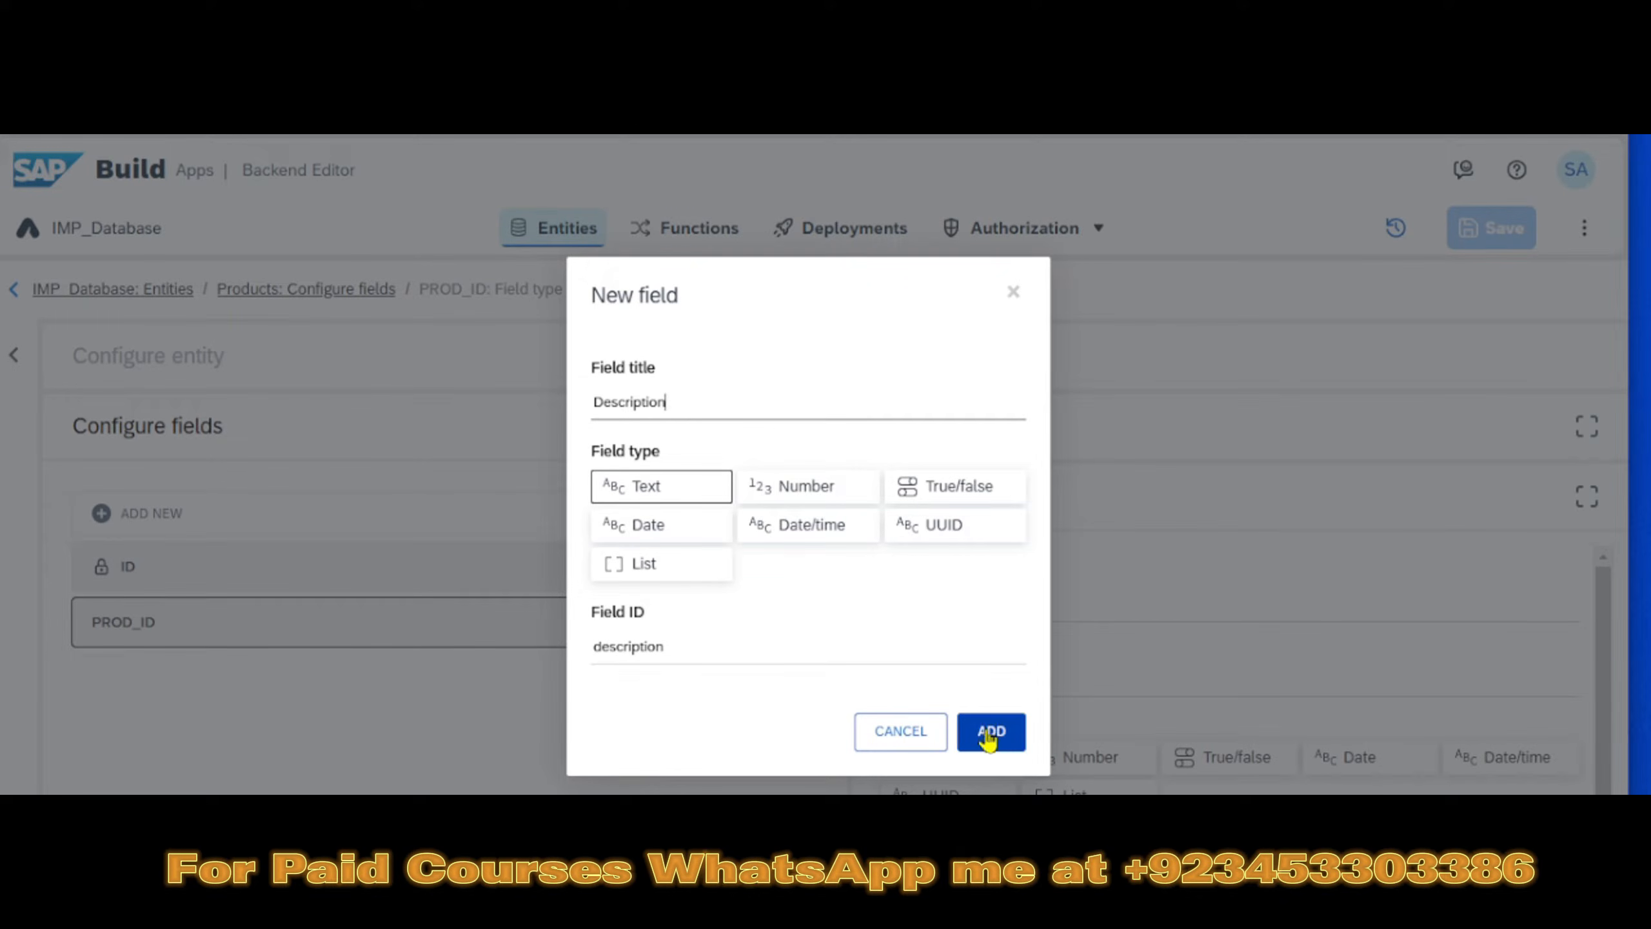
pyautogui.click(988, 733)
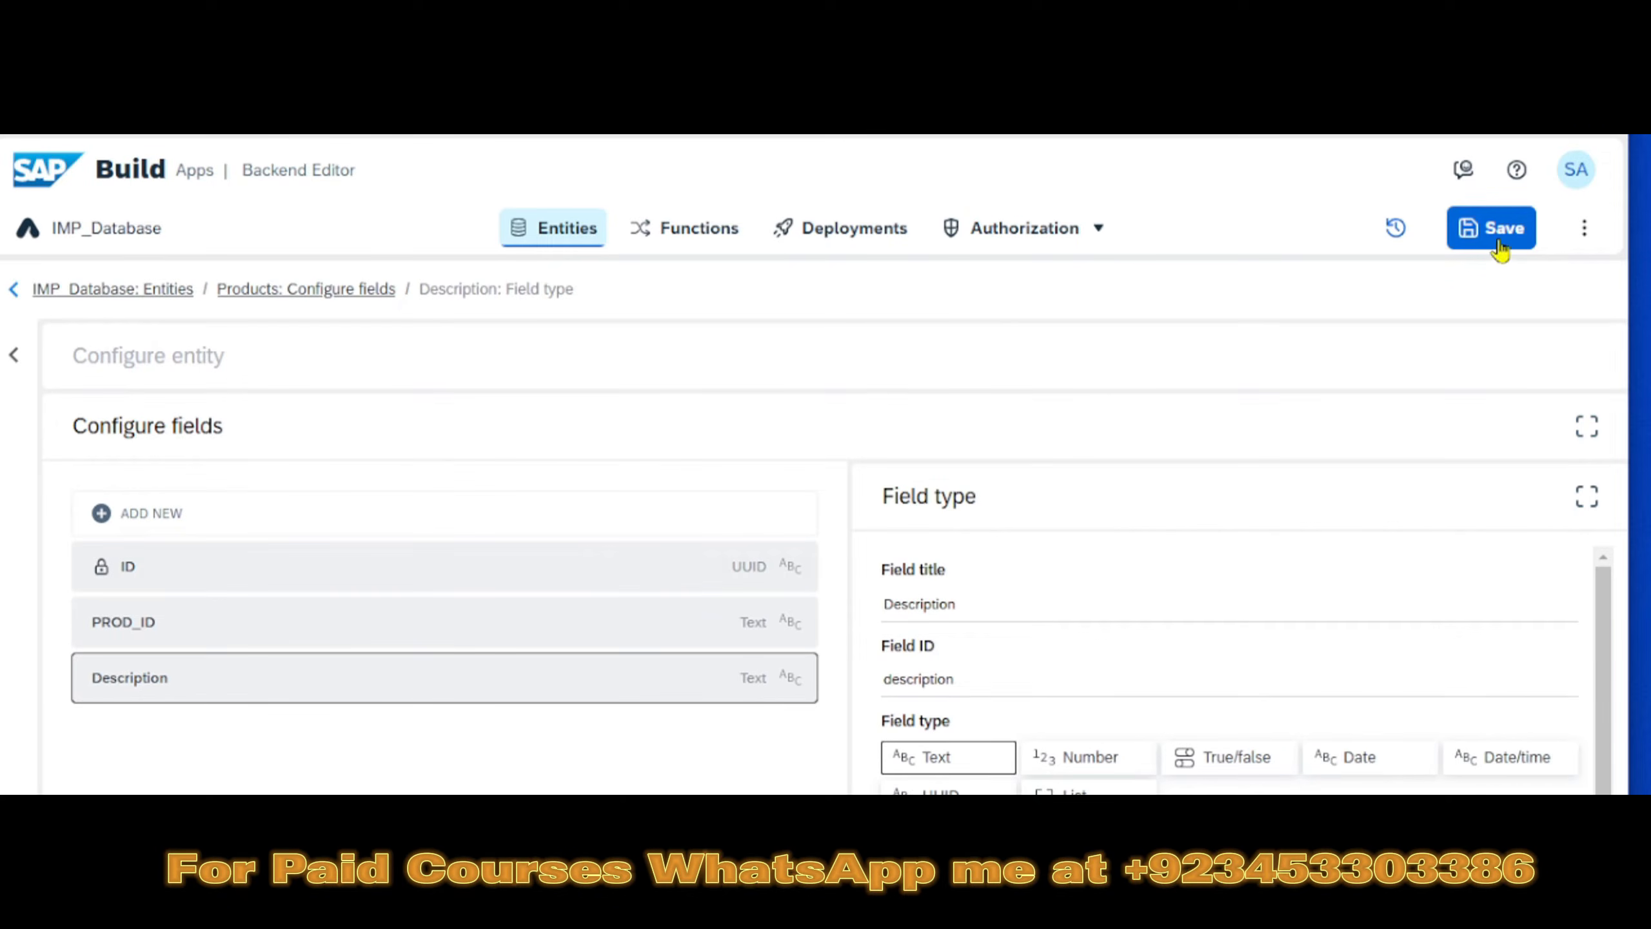
pyautogui.click(1497, 235)
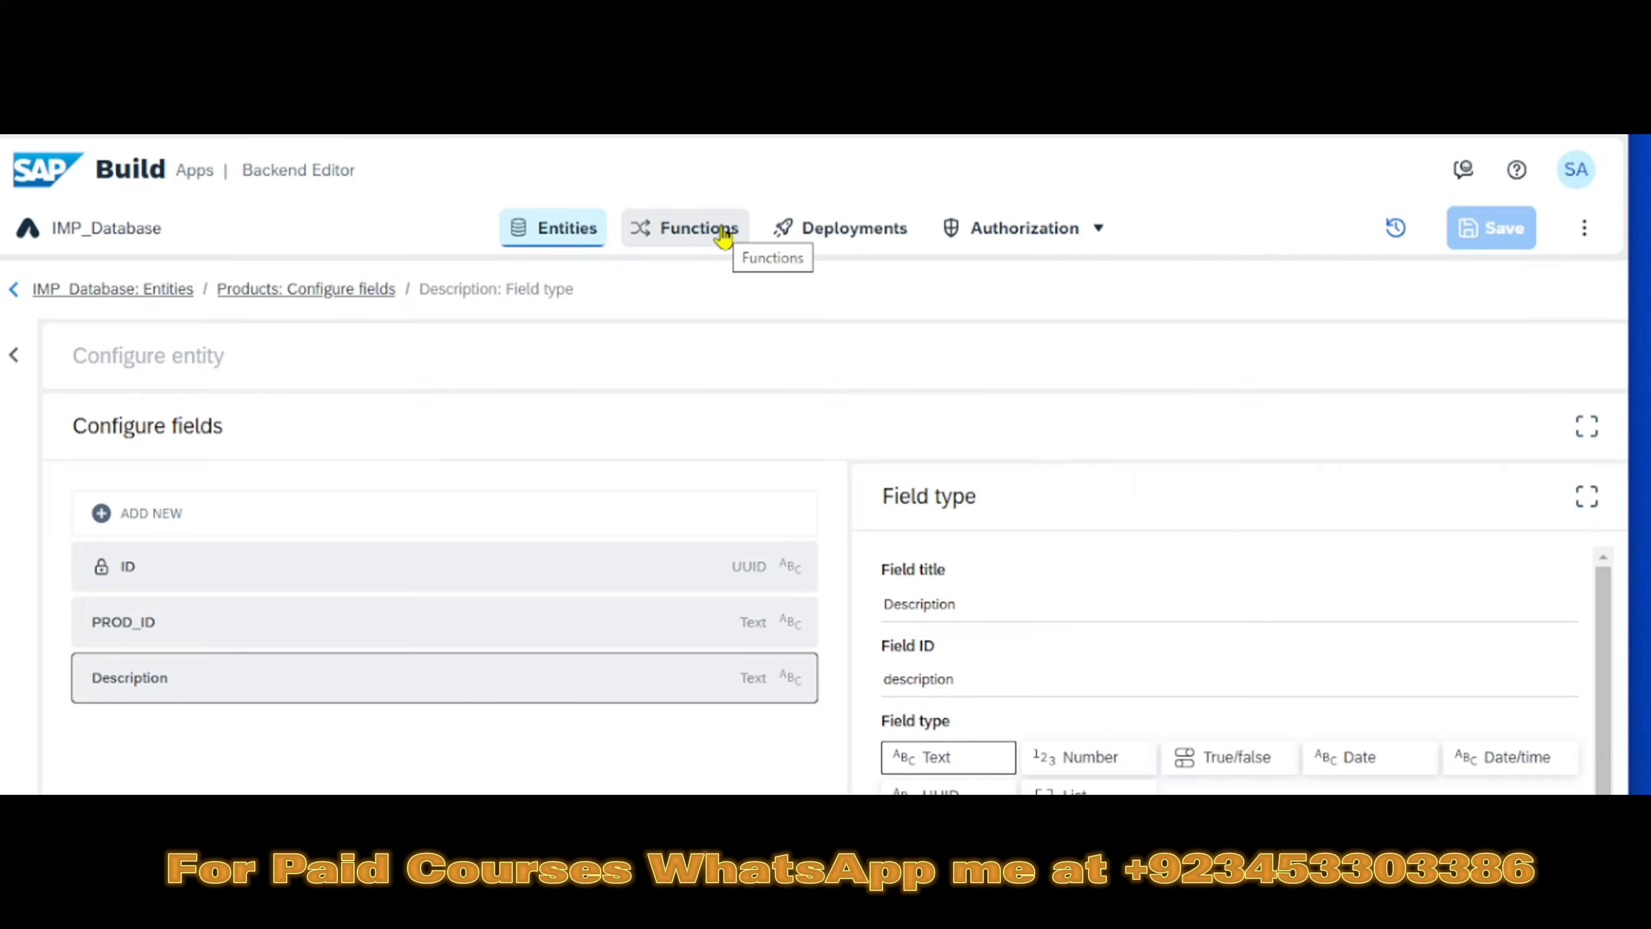
pyautogui.click(724, 238)
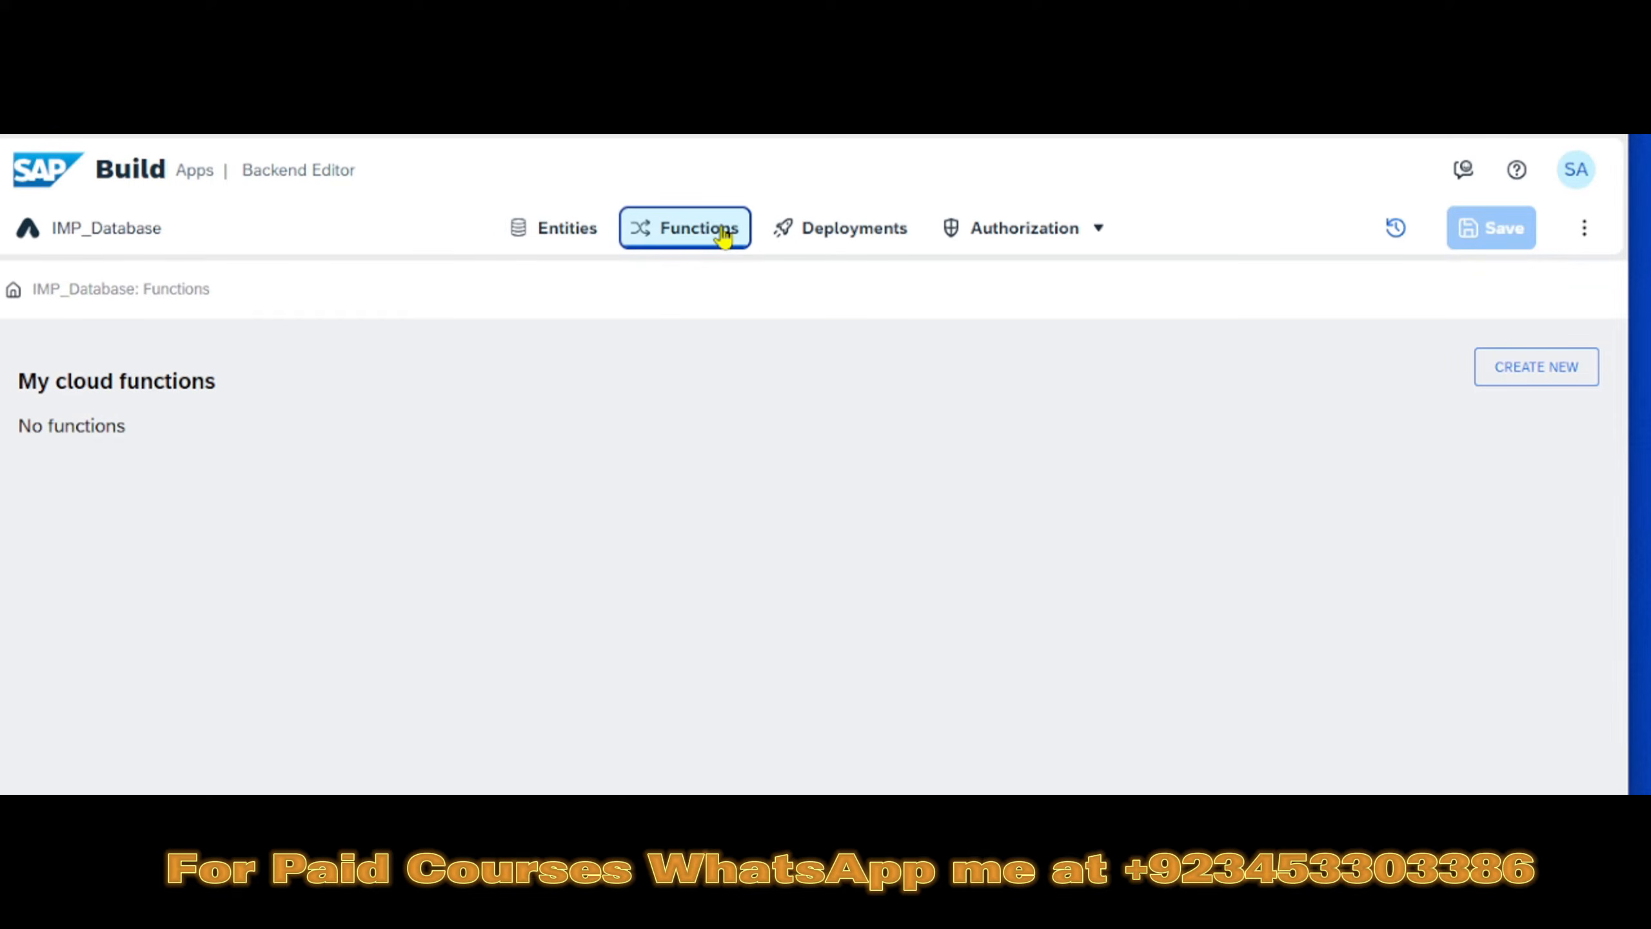
pyautogui.click(1500, 367)
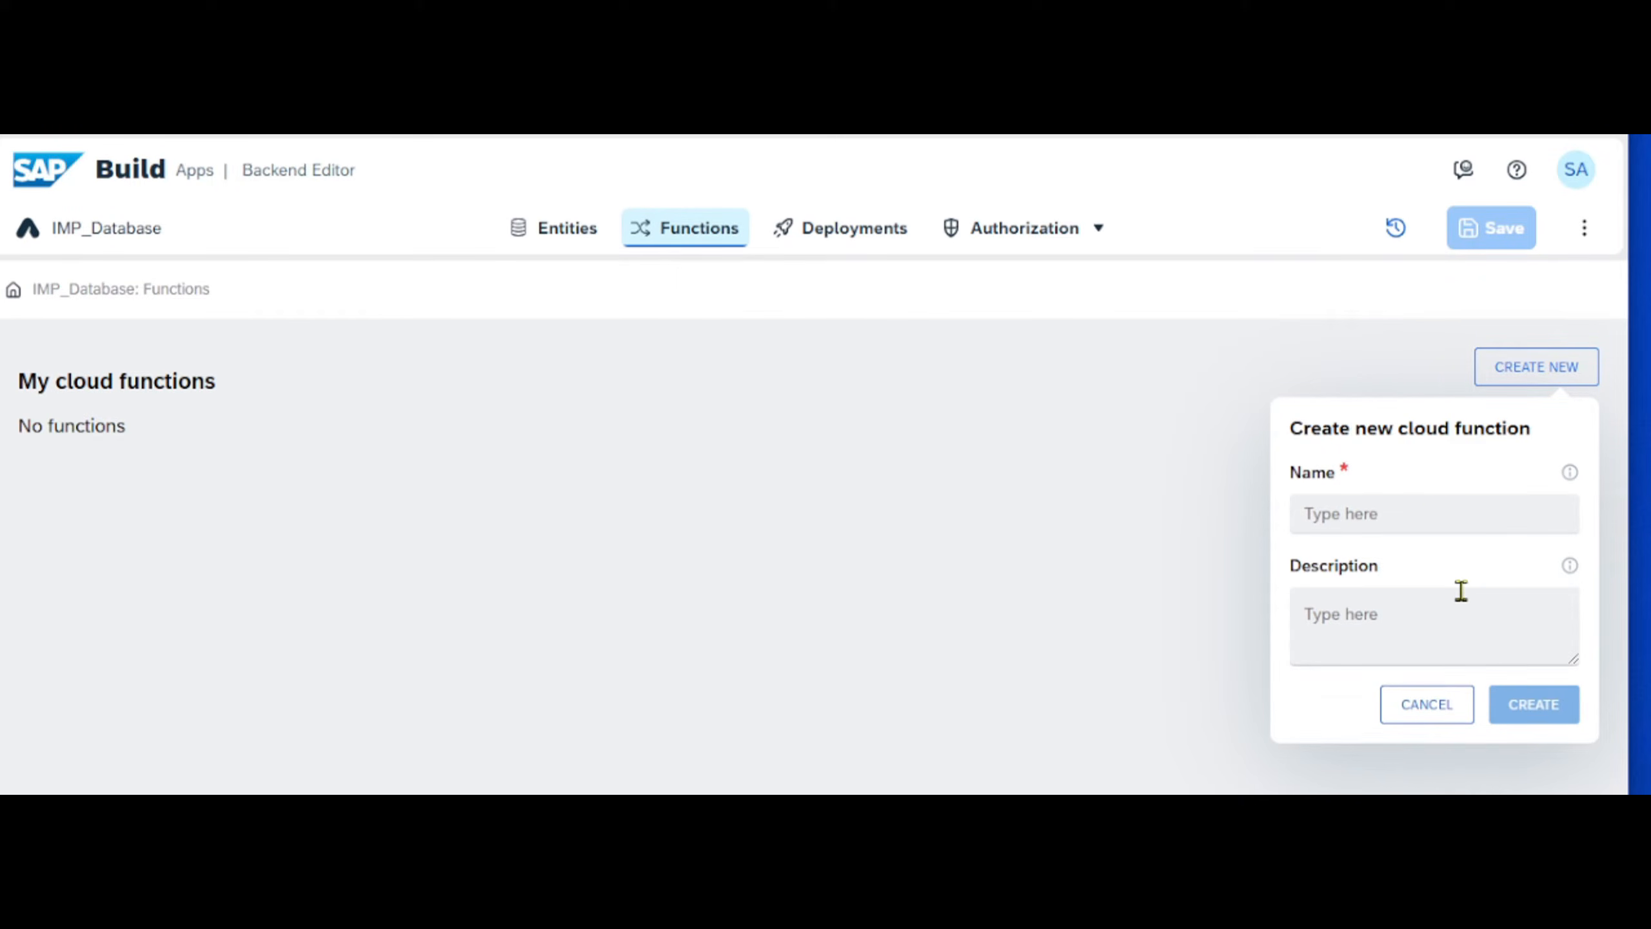
pyautogui.click(1416, 716)
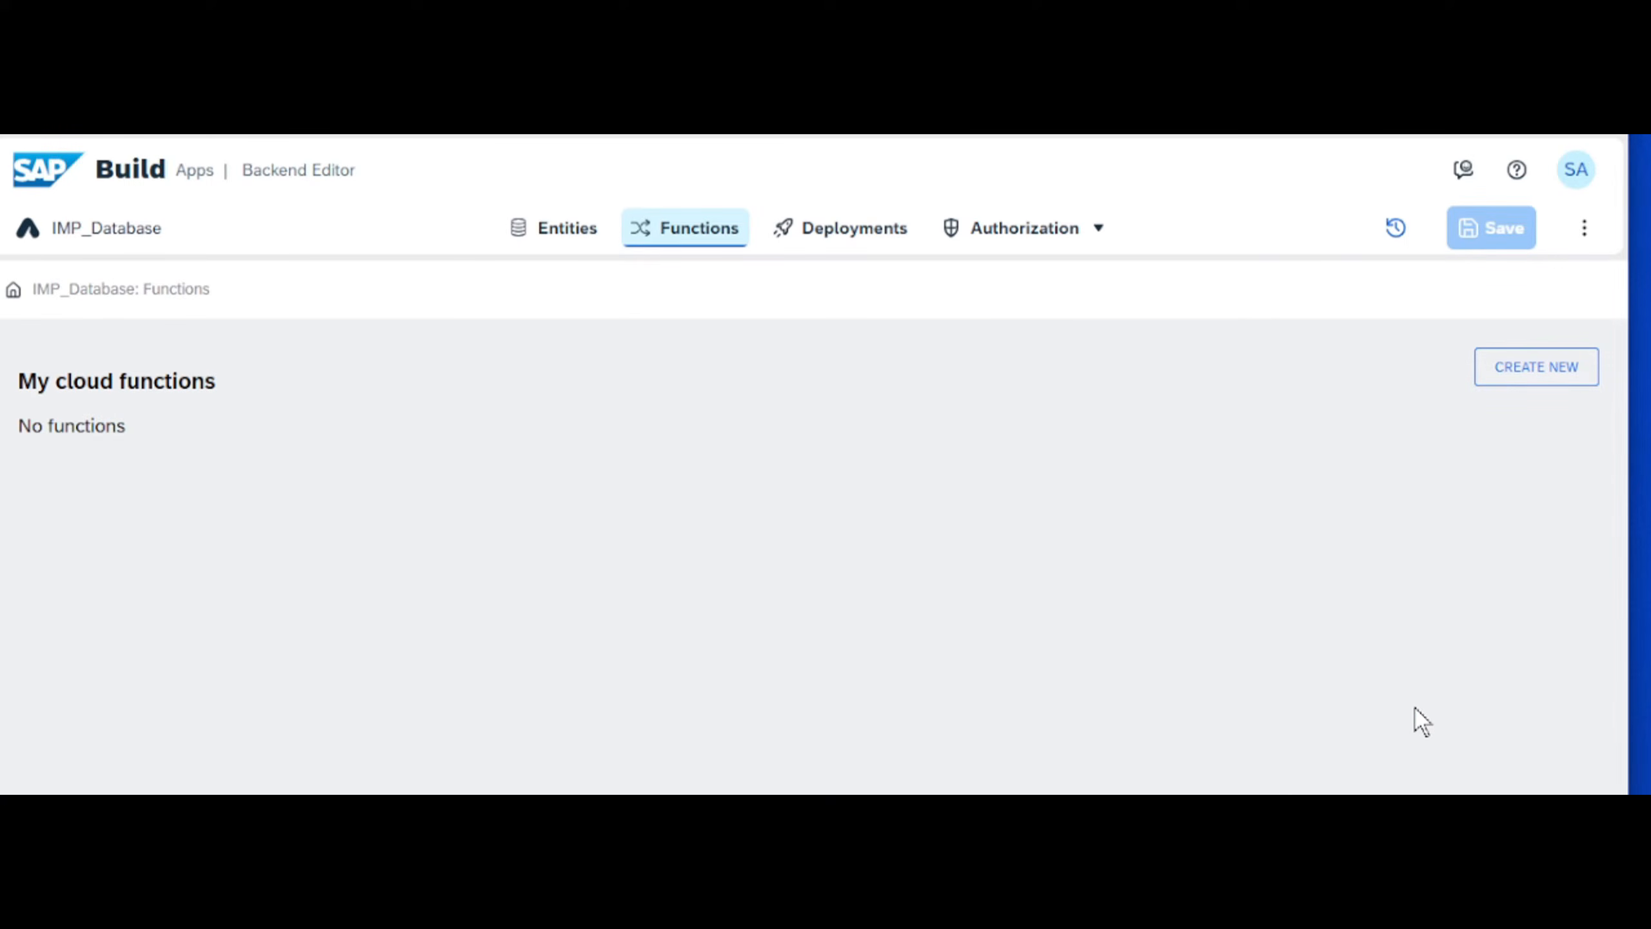
# - Try to browse the data of the Products entity
pyautogui.click(572, 243)
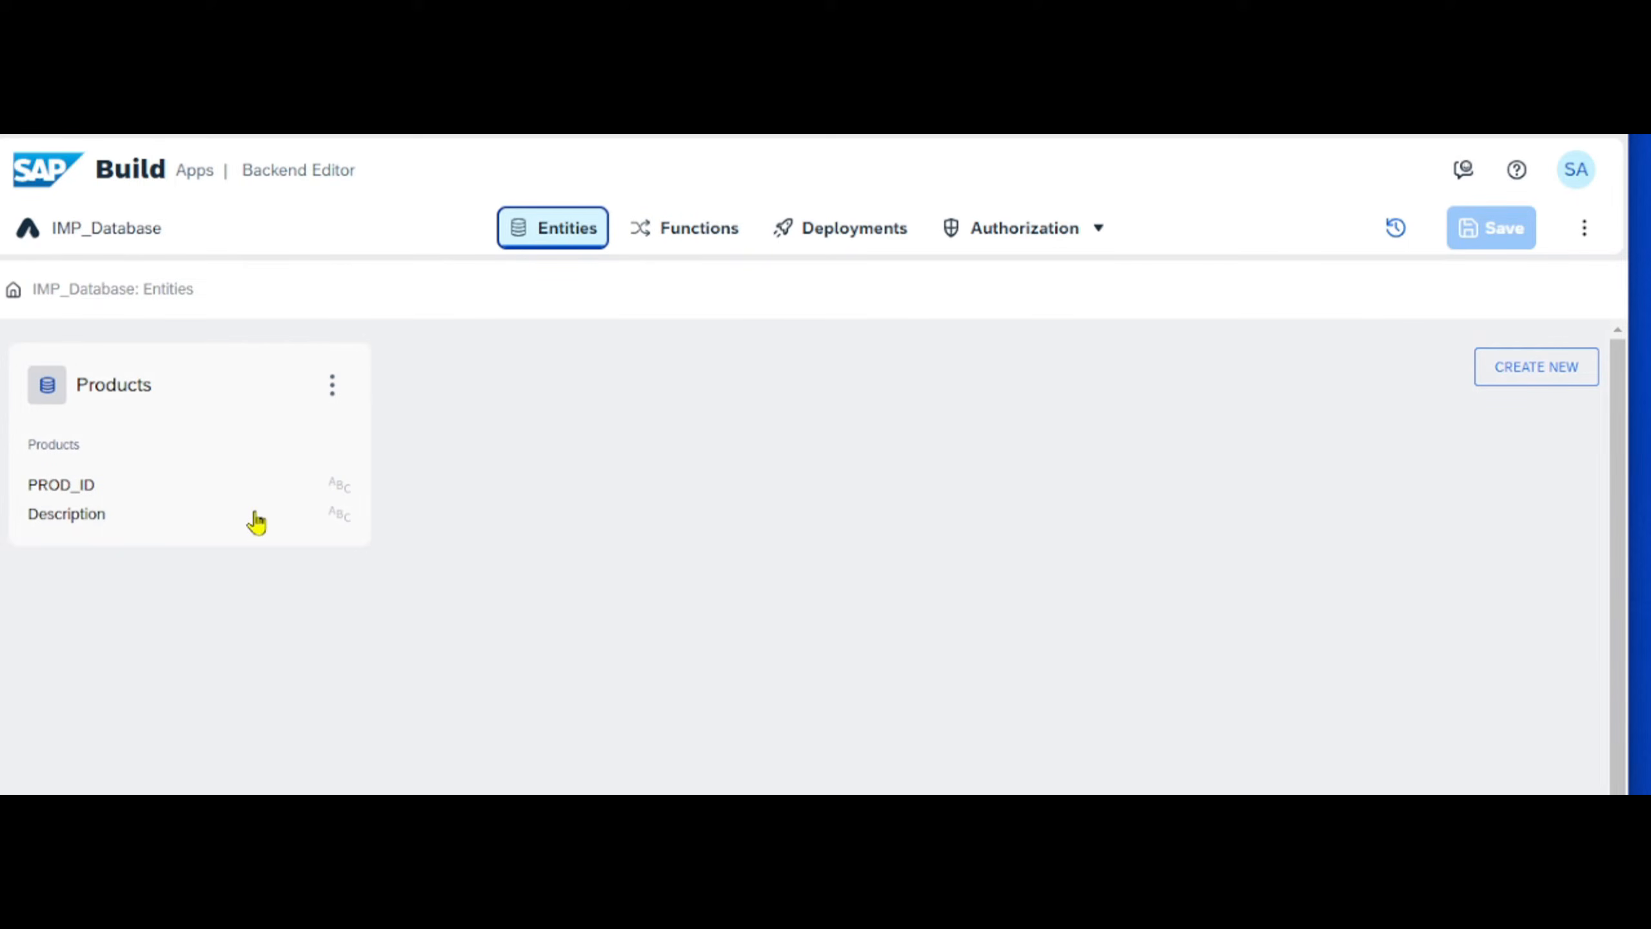
pyautogui.click(326, 398)
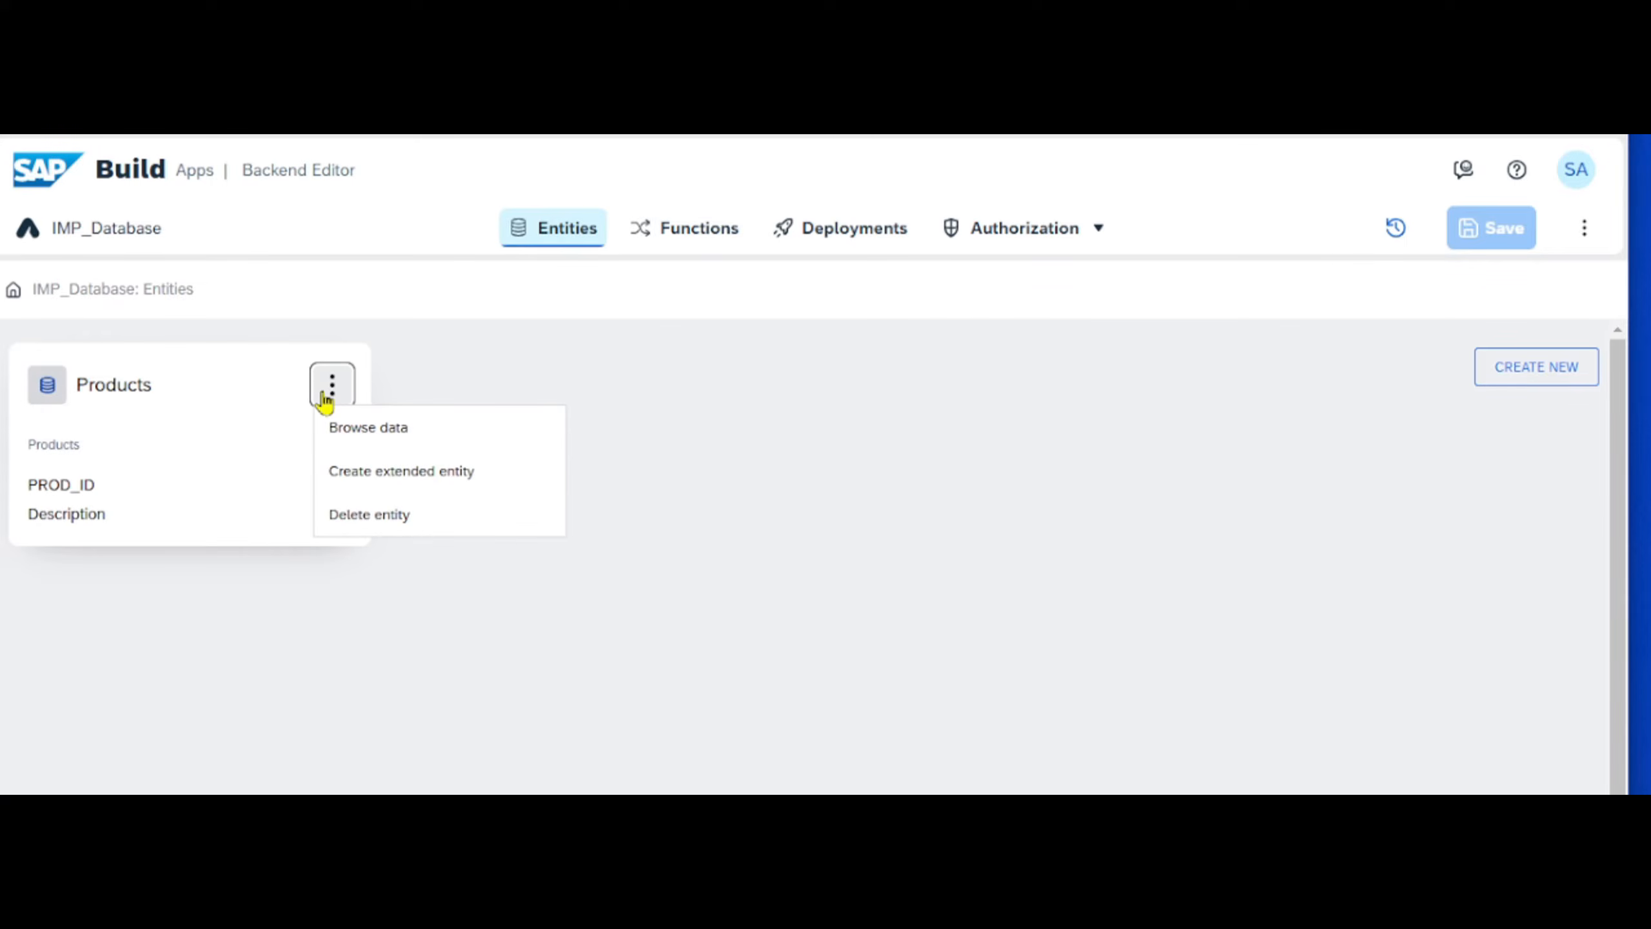
pyautogui.click(392, 444)
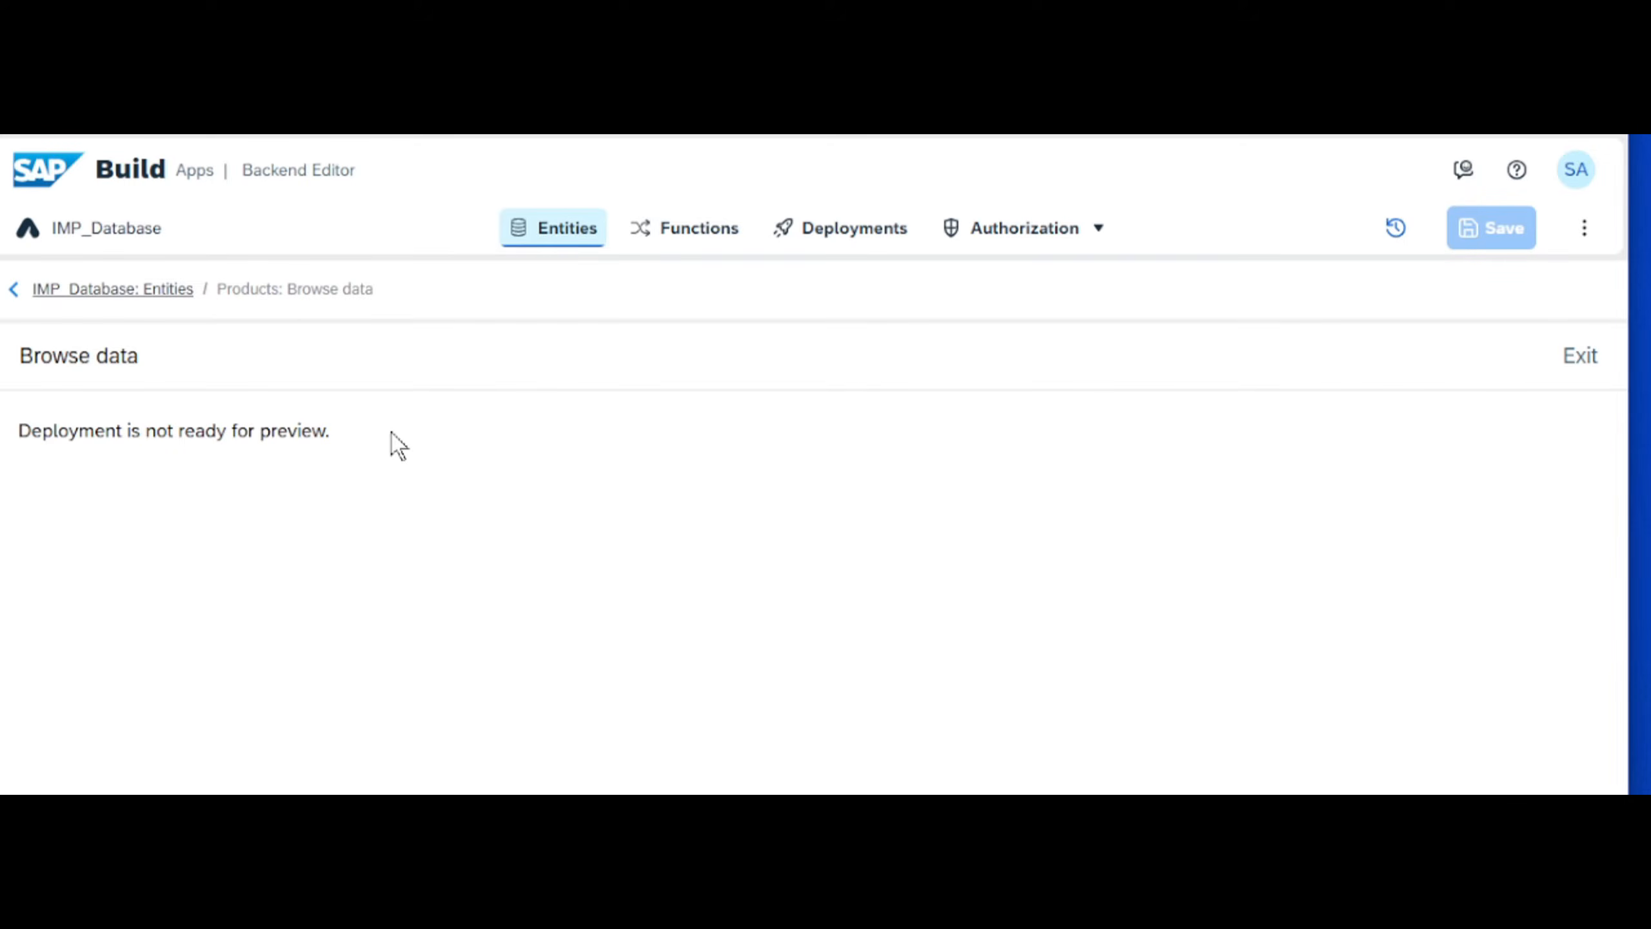
pyautogui.click(117, 364)
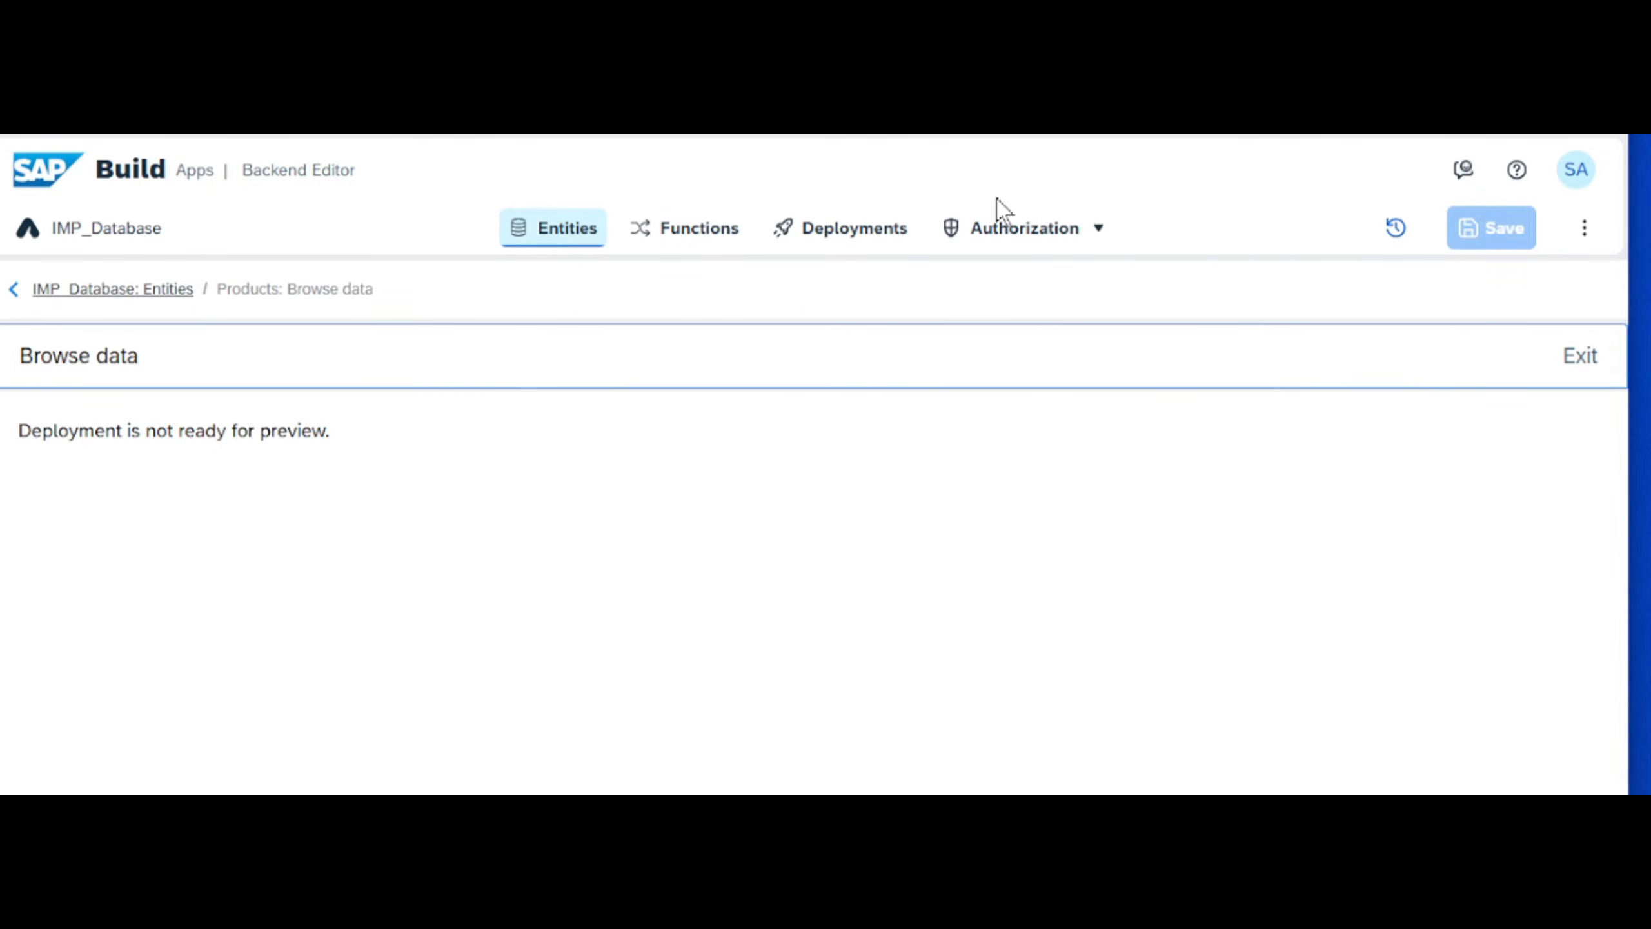
# - Review and deploy the latest revision to Development, and check its deployment status
pyautogui.click(871, 235)
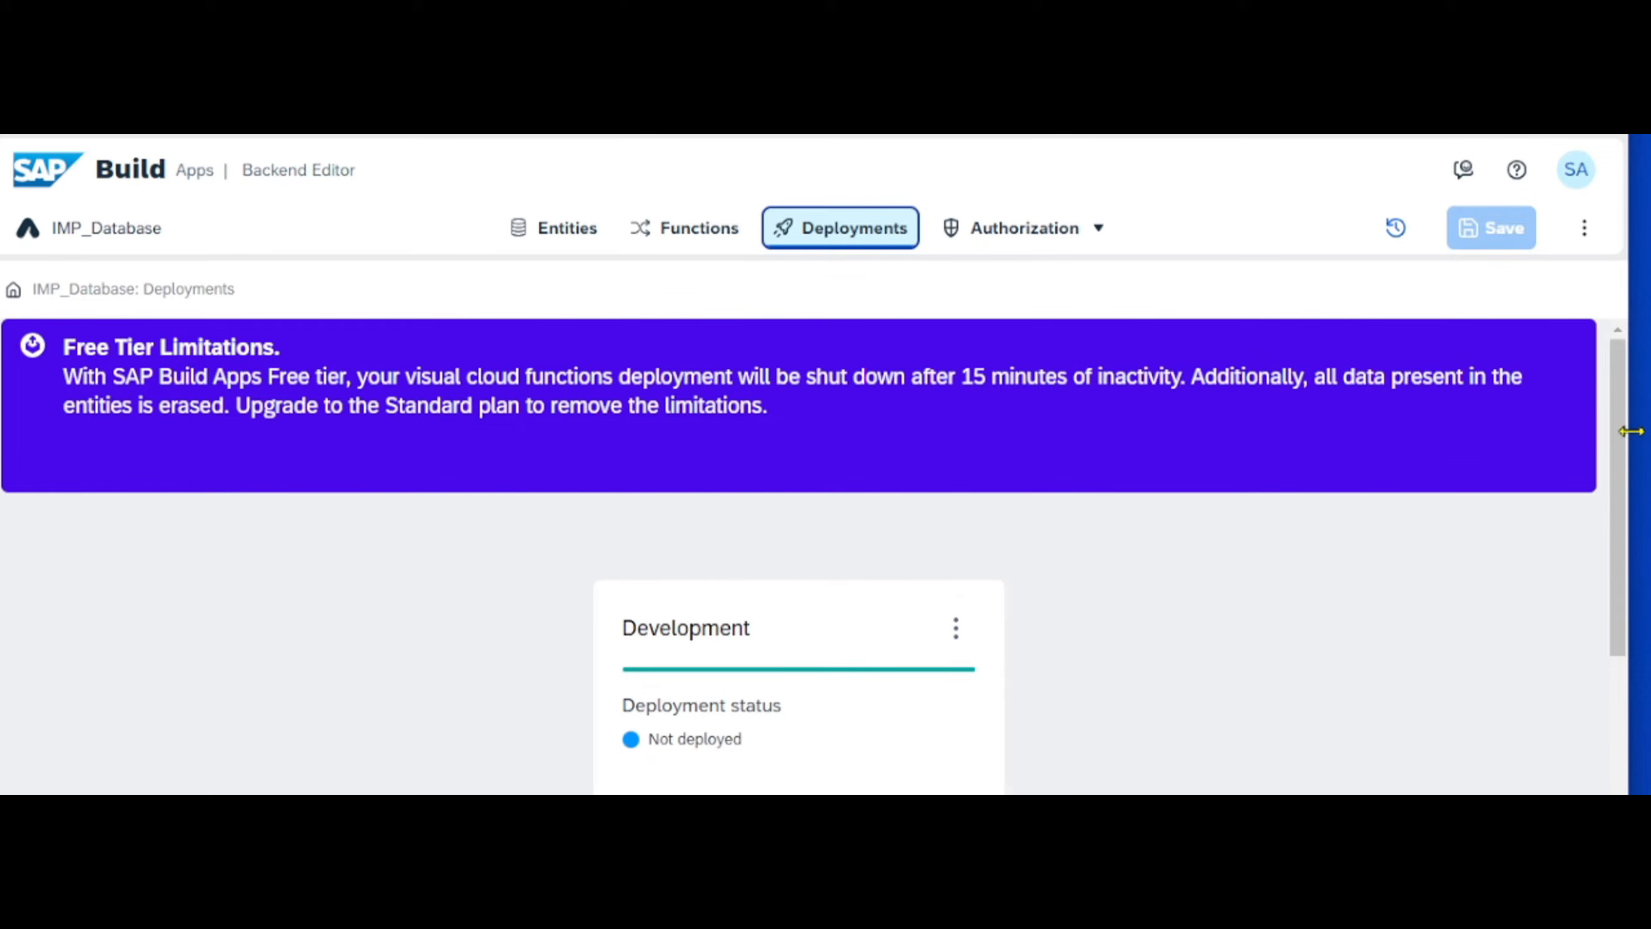
pyautogui.moveTo(1620, 431); pyautogui.dragTo(1608, 682)
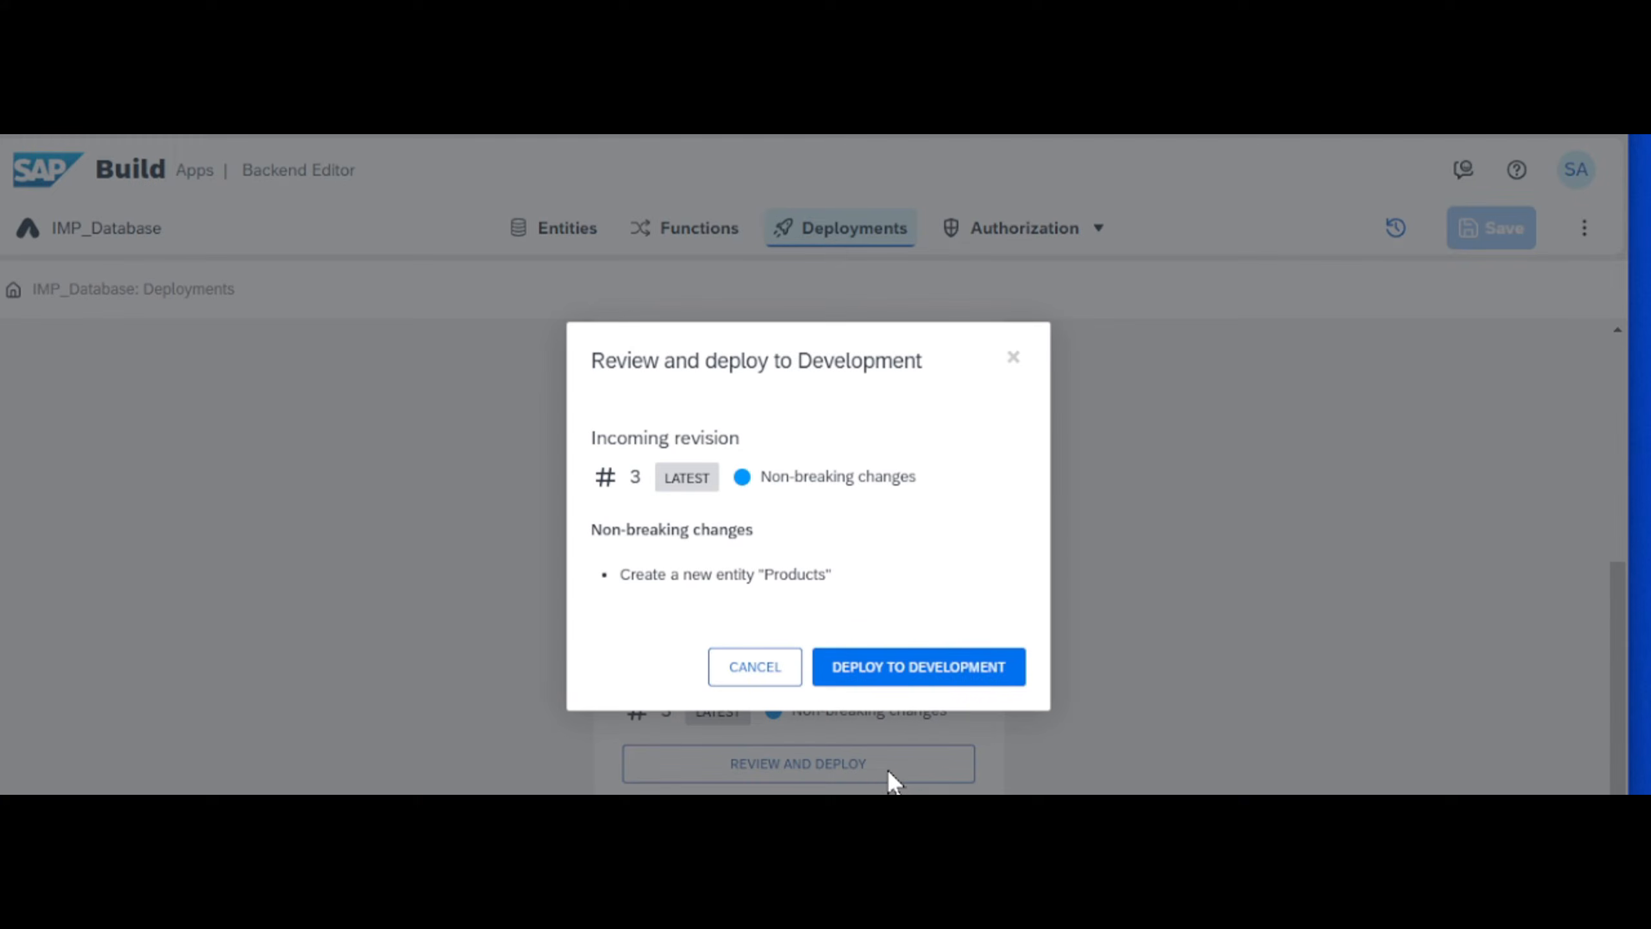
pyautogui.click(938, 672)
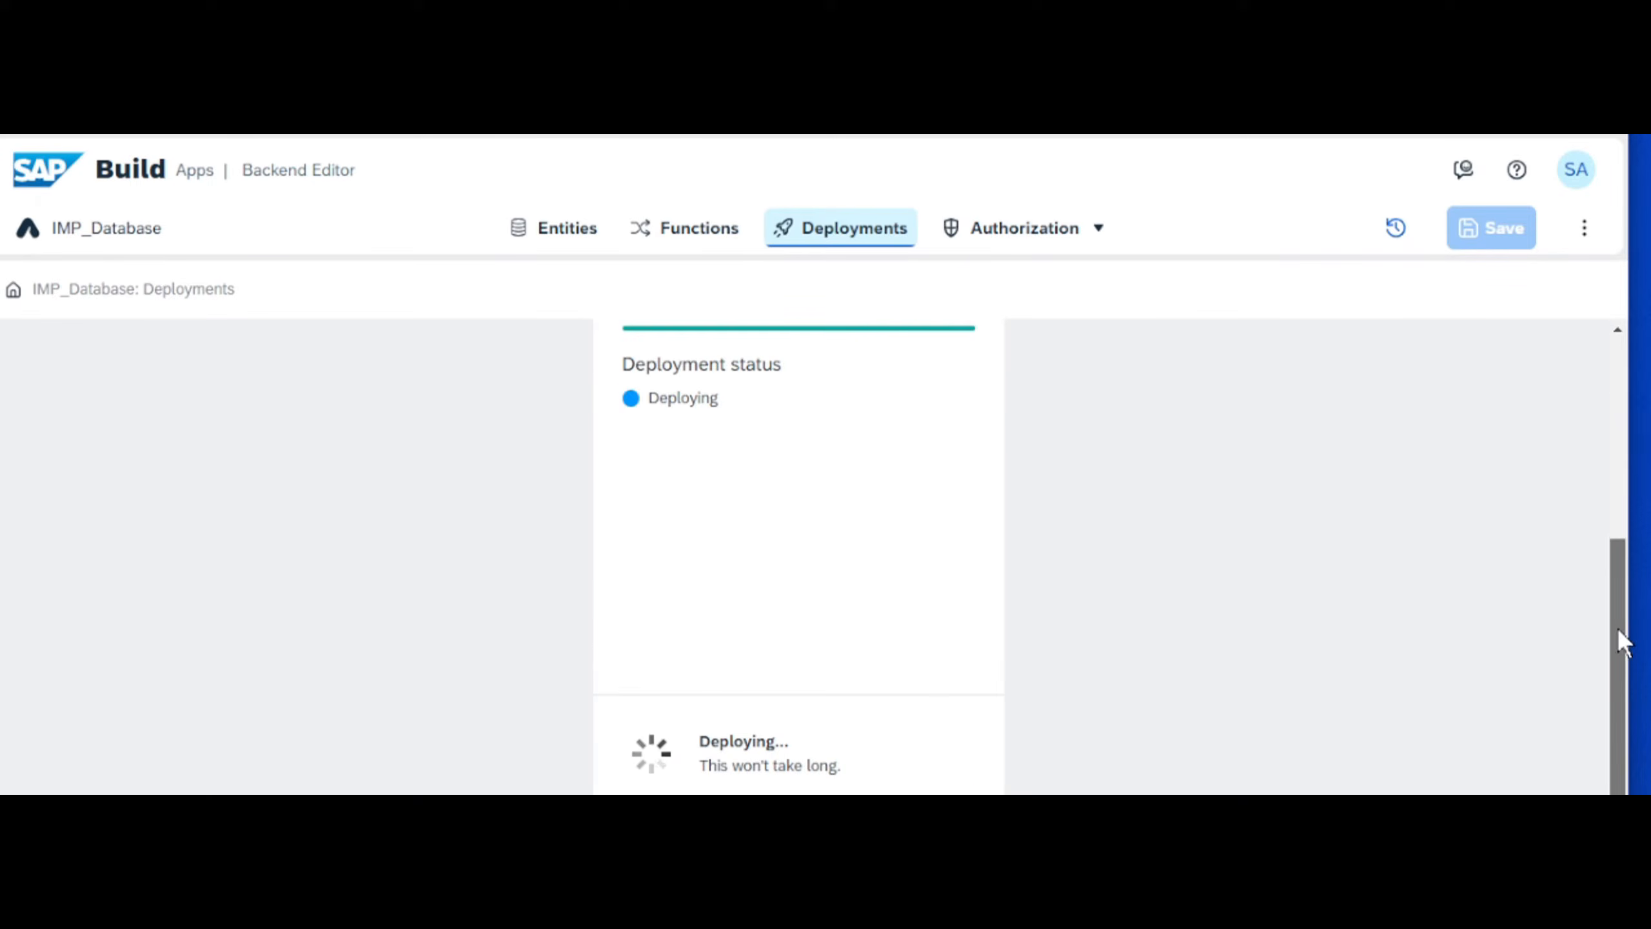
pyautogui.moveTo(1623, 640); pyautogui.dragTo(1648, 524)
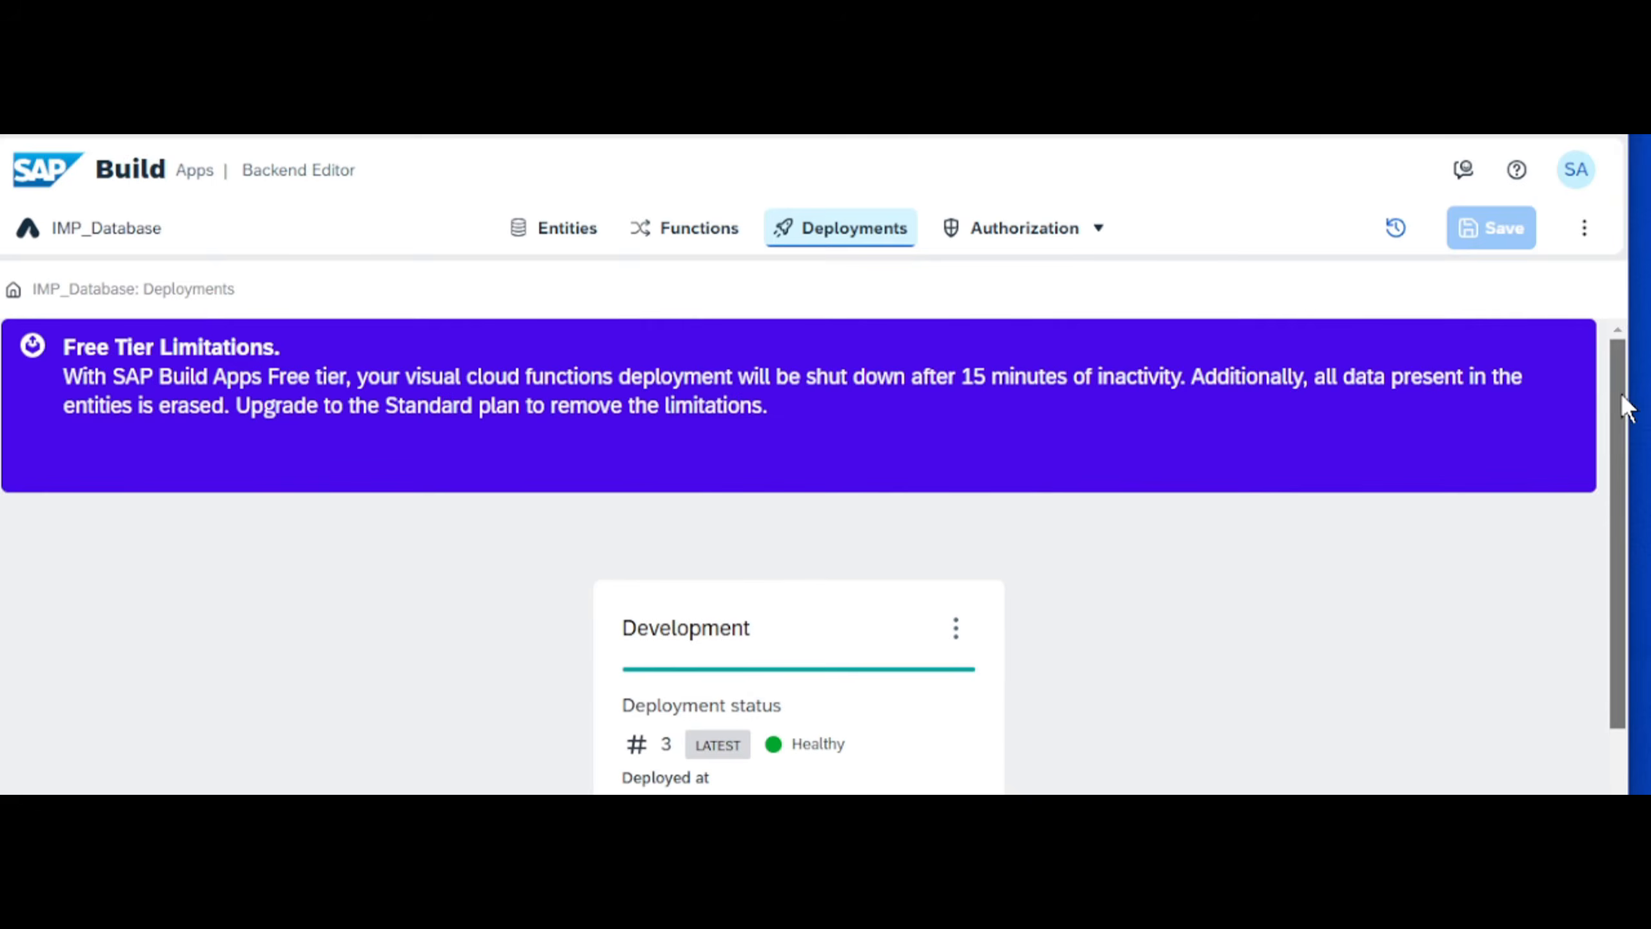
pyautogui.moveTo(1621, 406); pyautogui.dragTo(1625, 546)
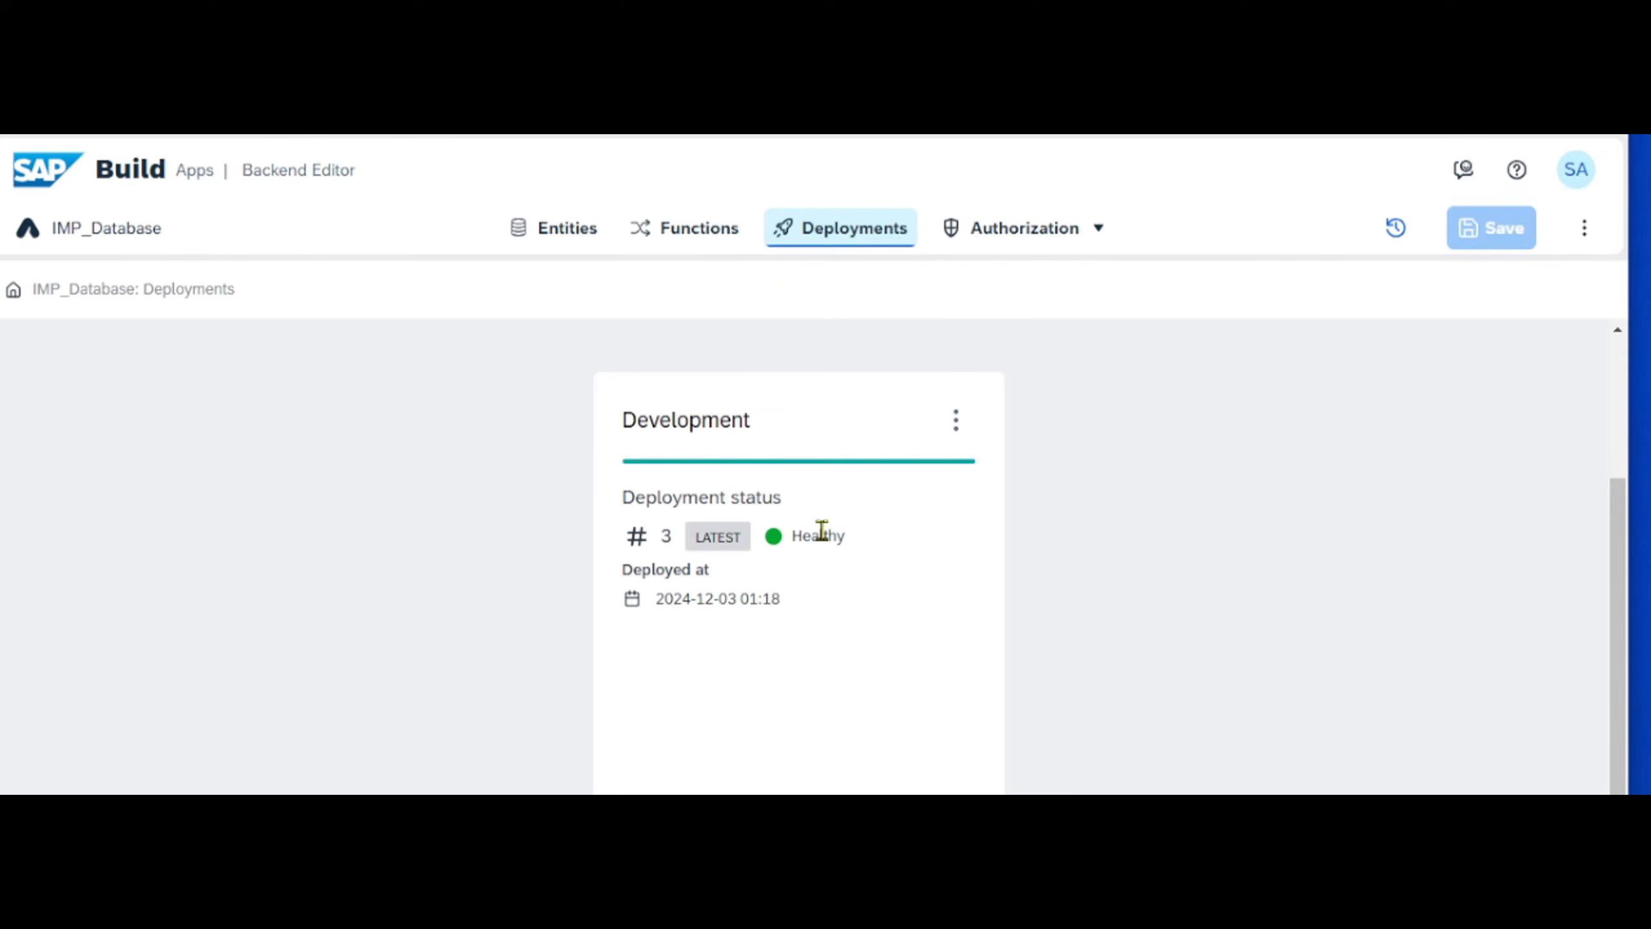
# - Open the data browser of the Products entity and view its Excel import options without importing a file
pyautogui.click(540, 237)
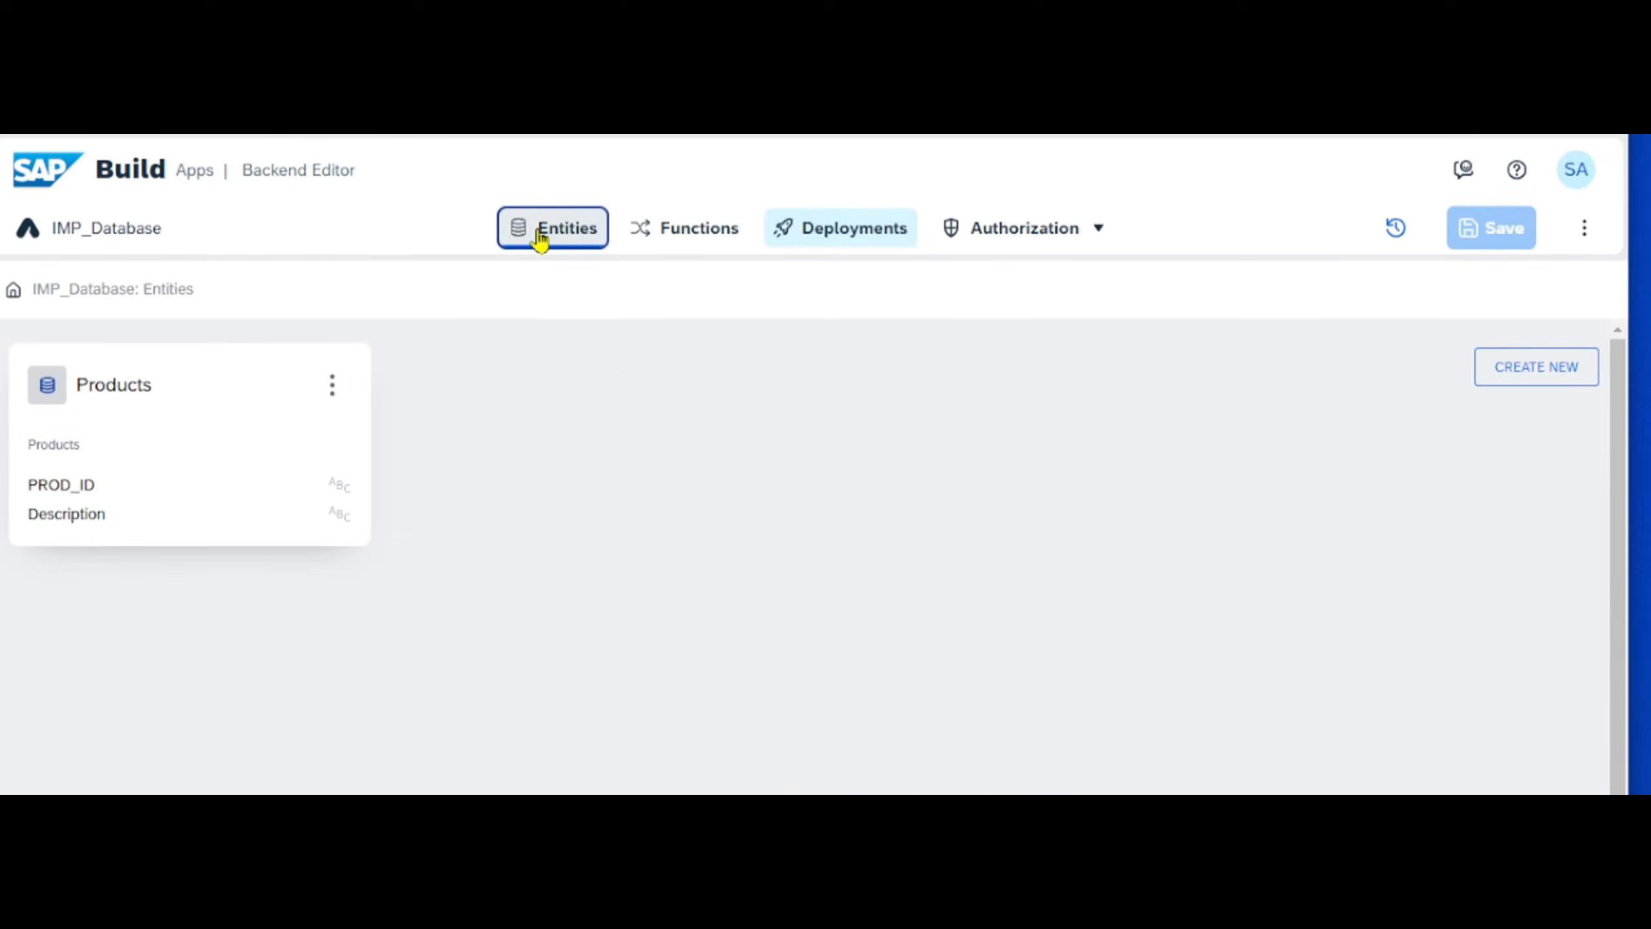
pyautogui.click(335, 395)
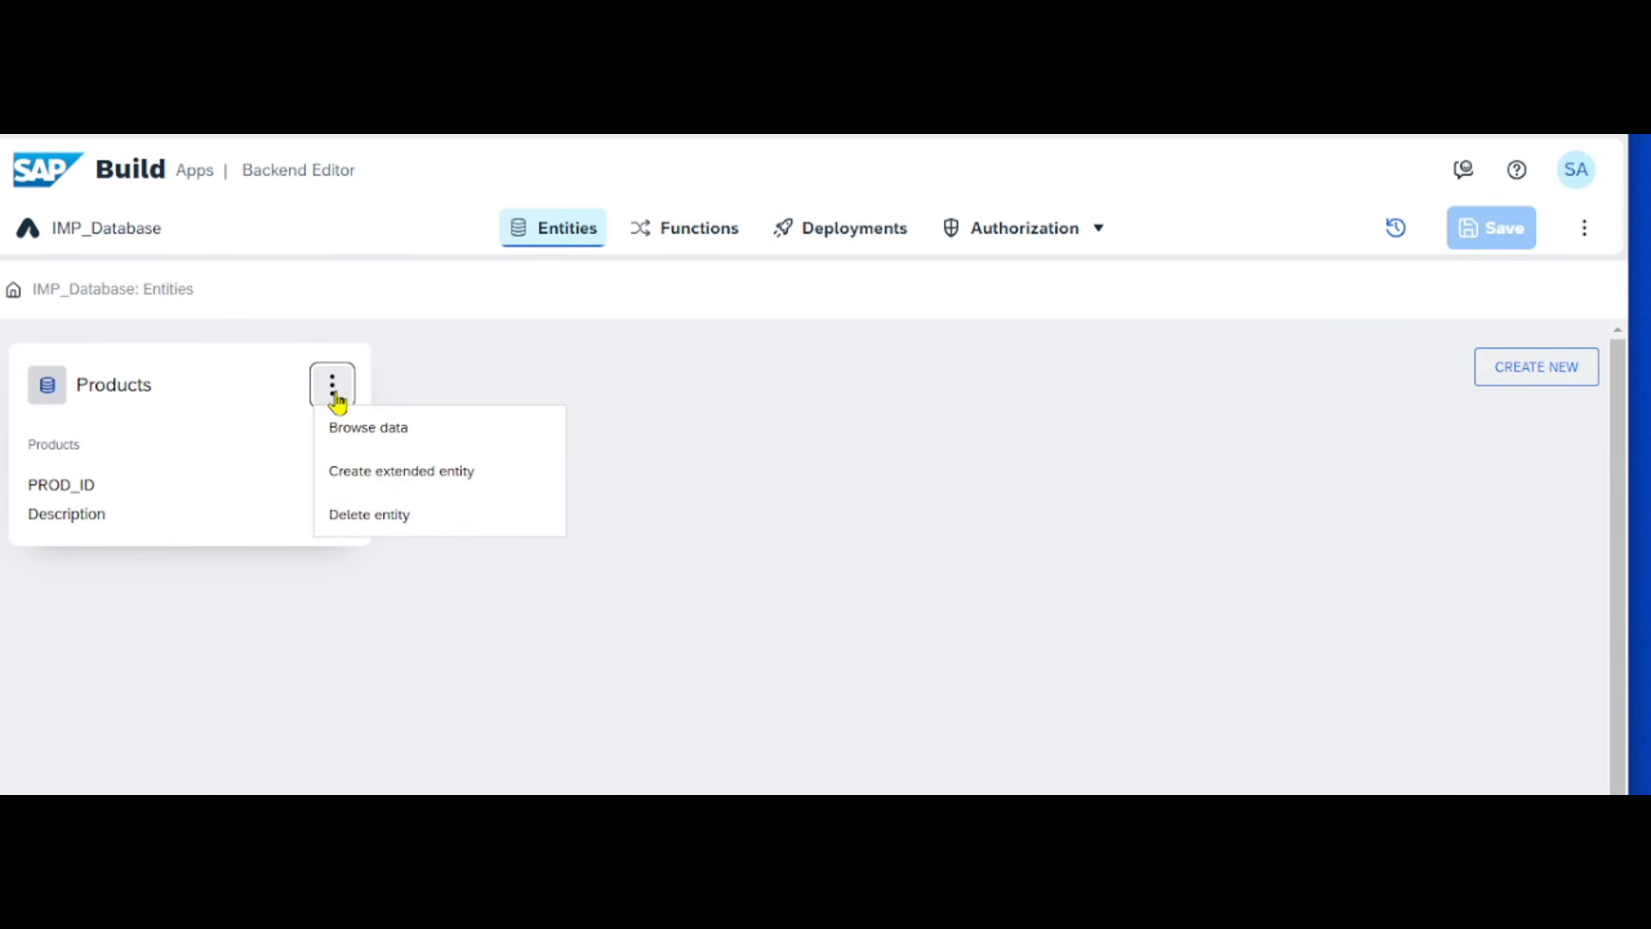
pyautogui.click(354, 429)
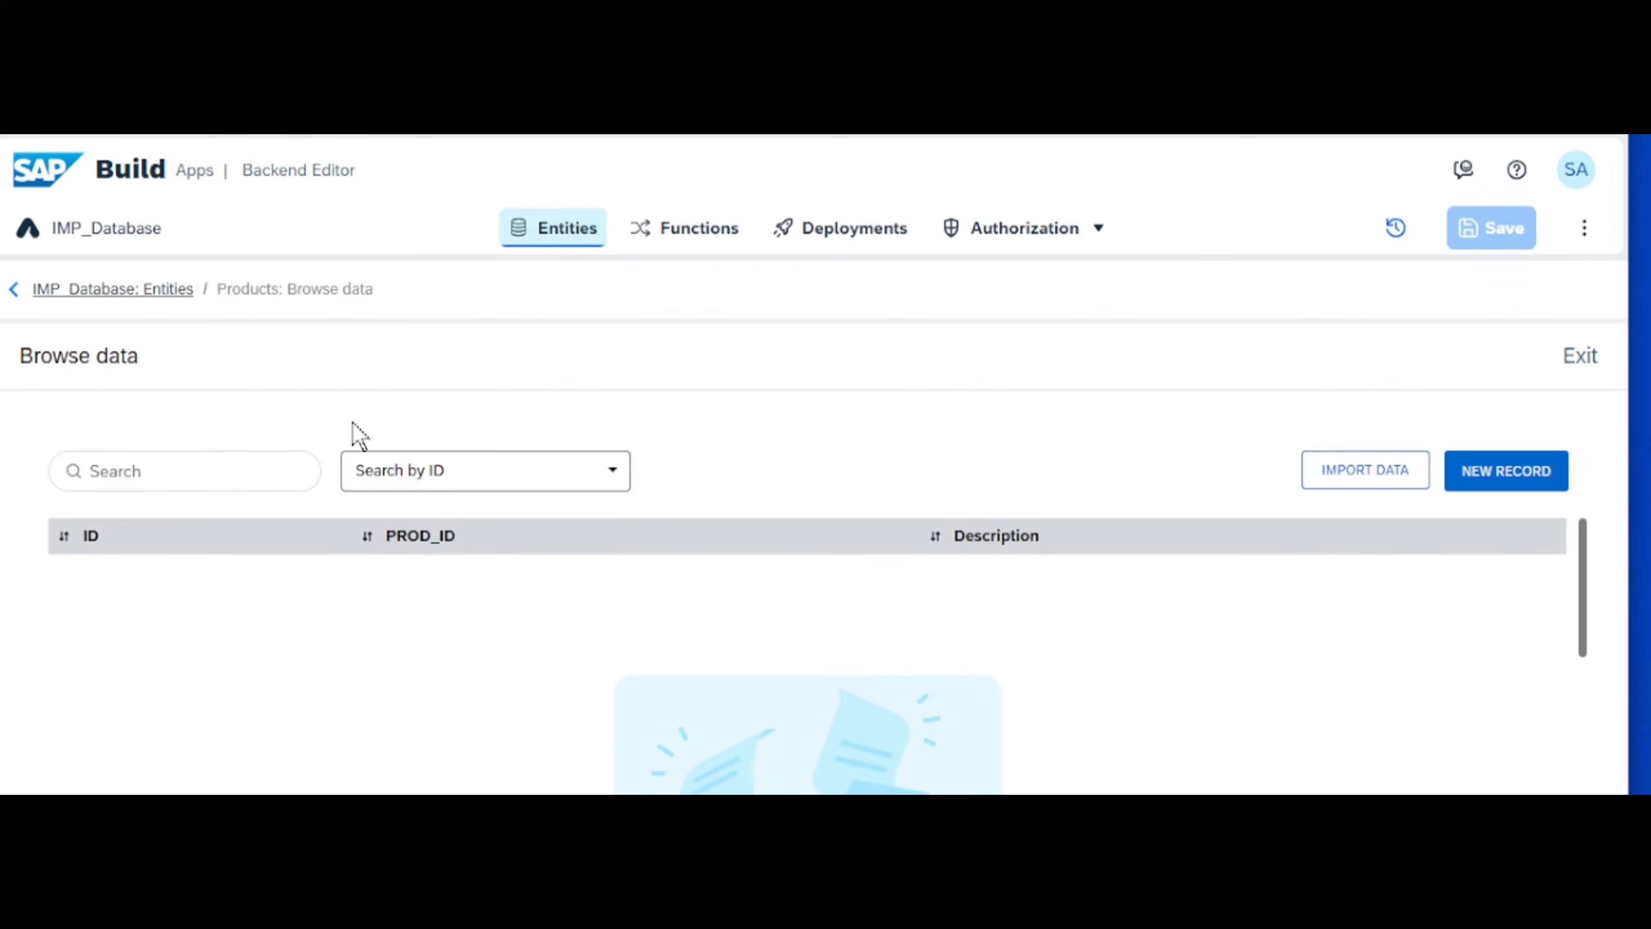
pyautogui.click(1412, 473)
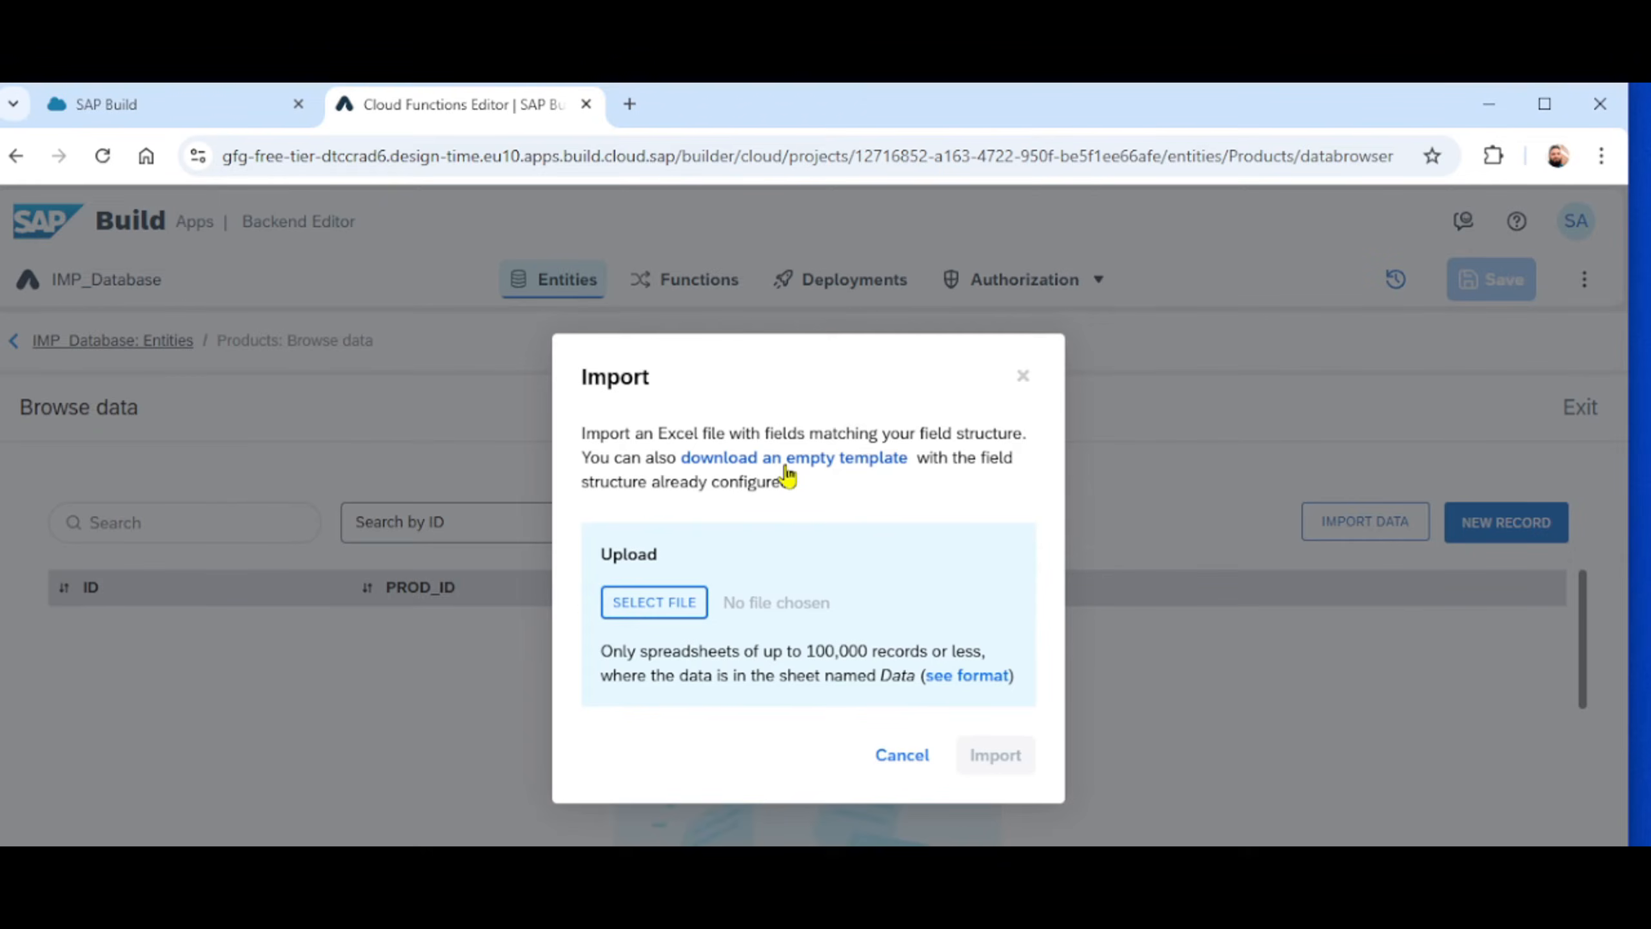
pyautogui.click(924, 756)
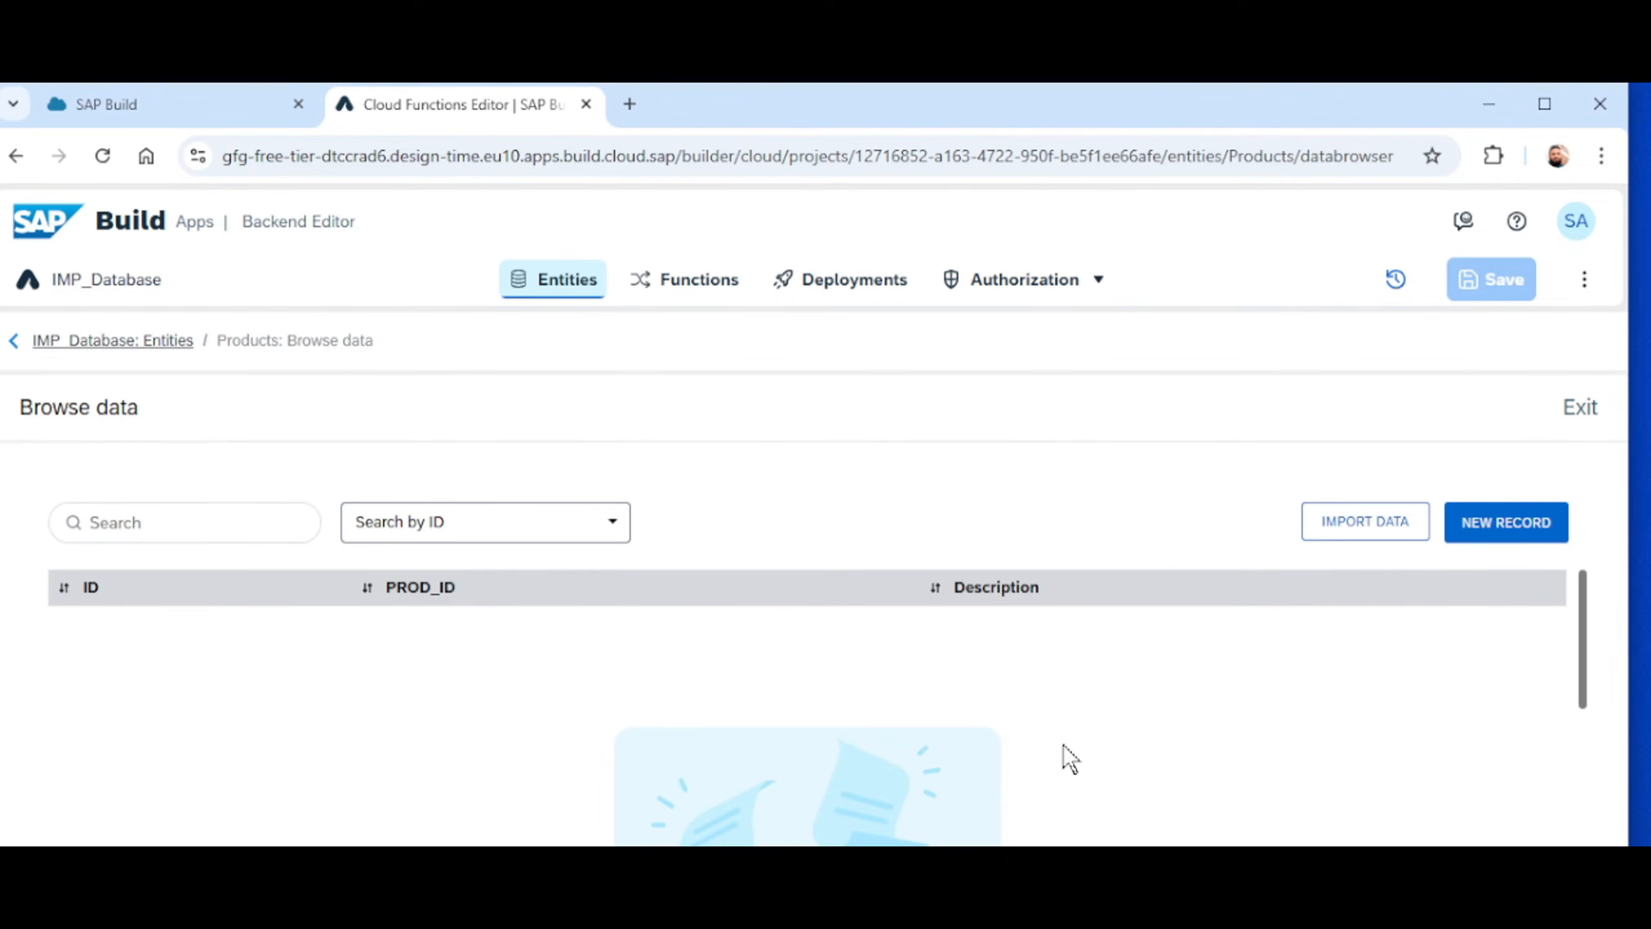
# - Start a new record in the Products entity with PROD_ID 10001
pyautogui.click(1531, 537)
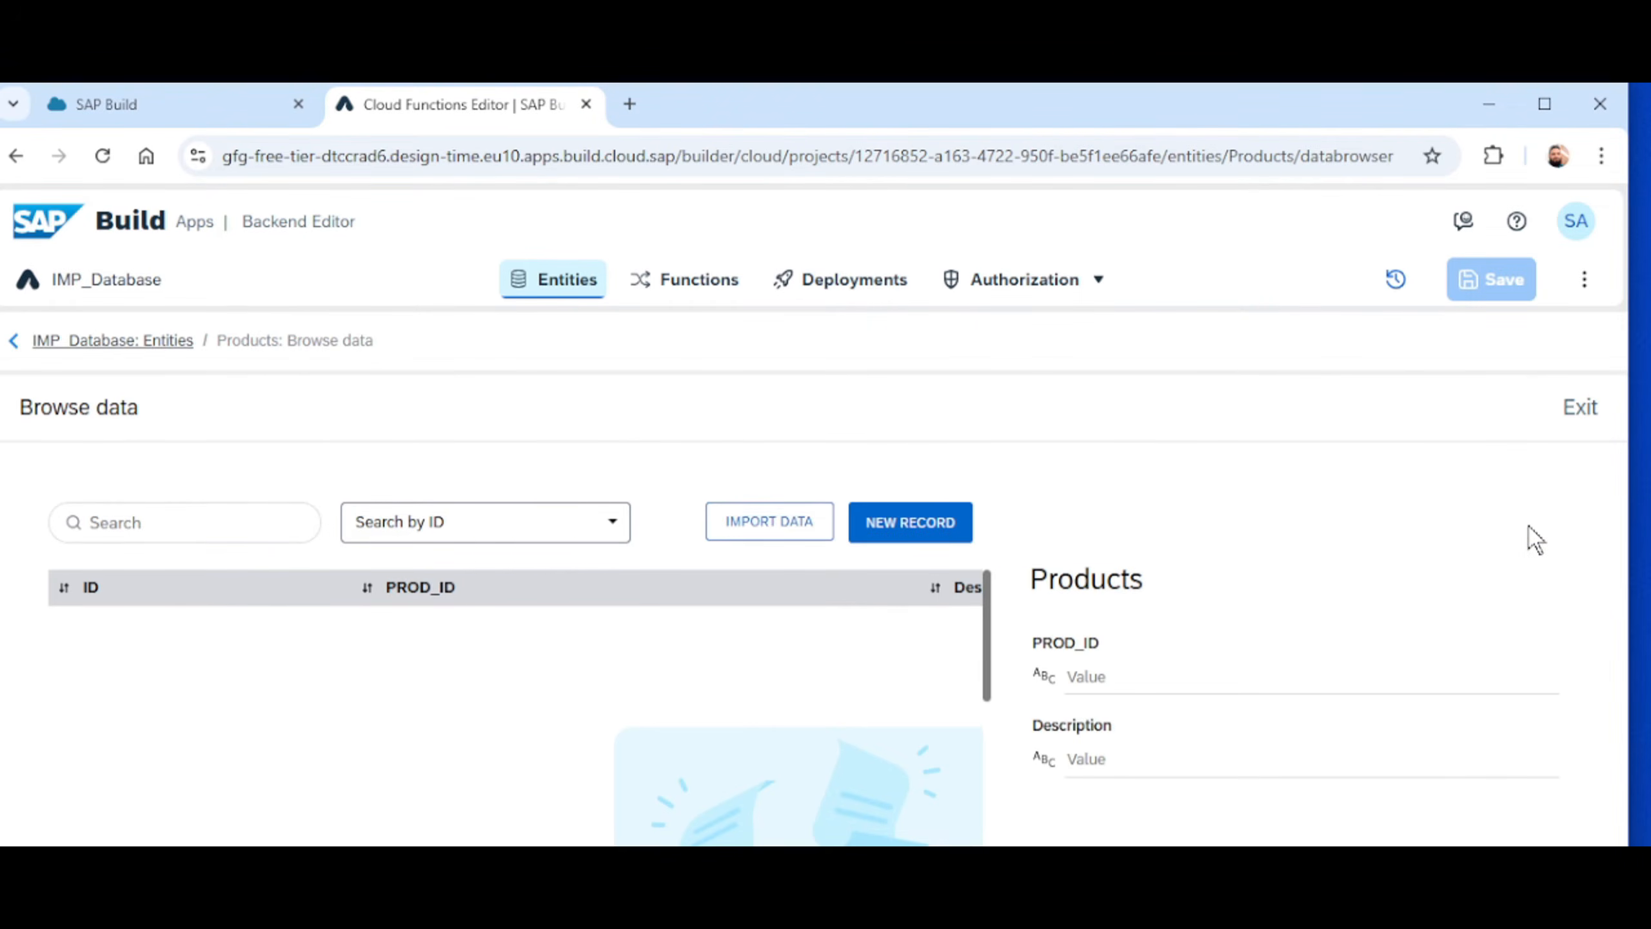
pyautogui.click(1124, 679)
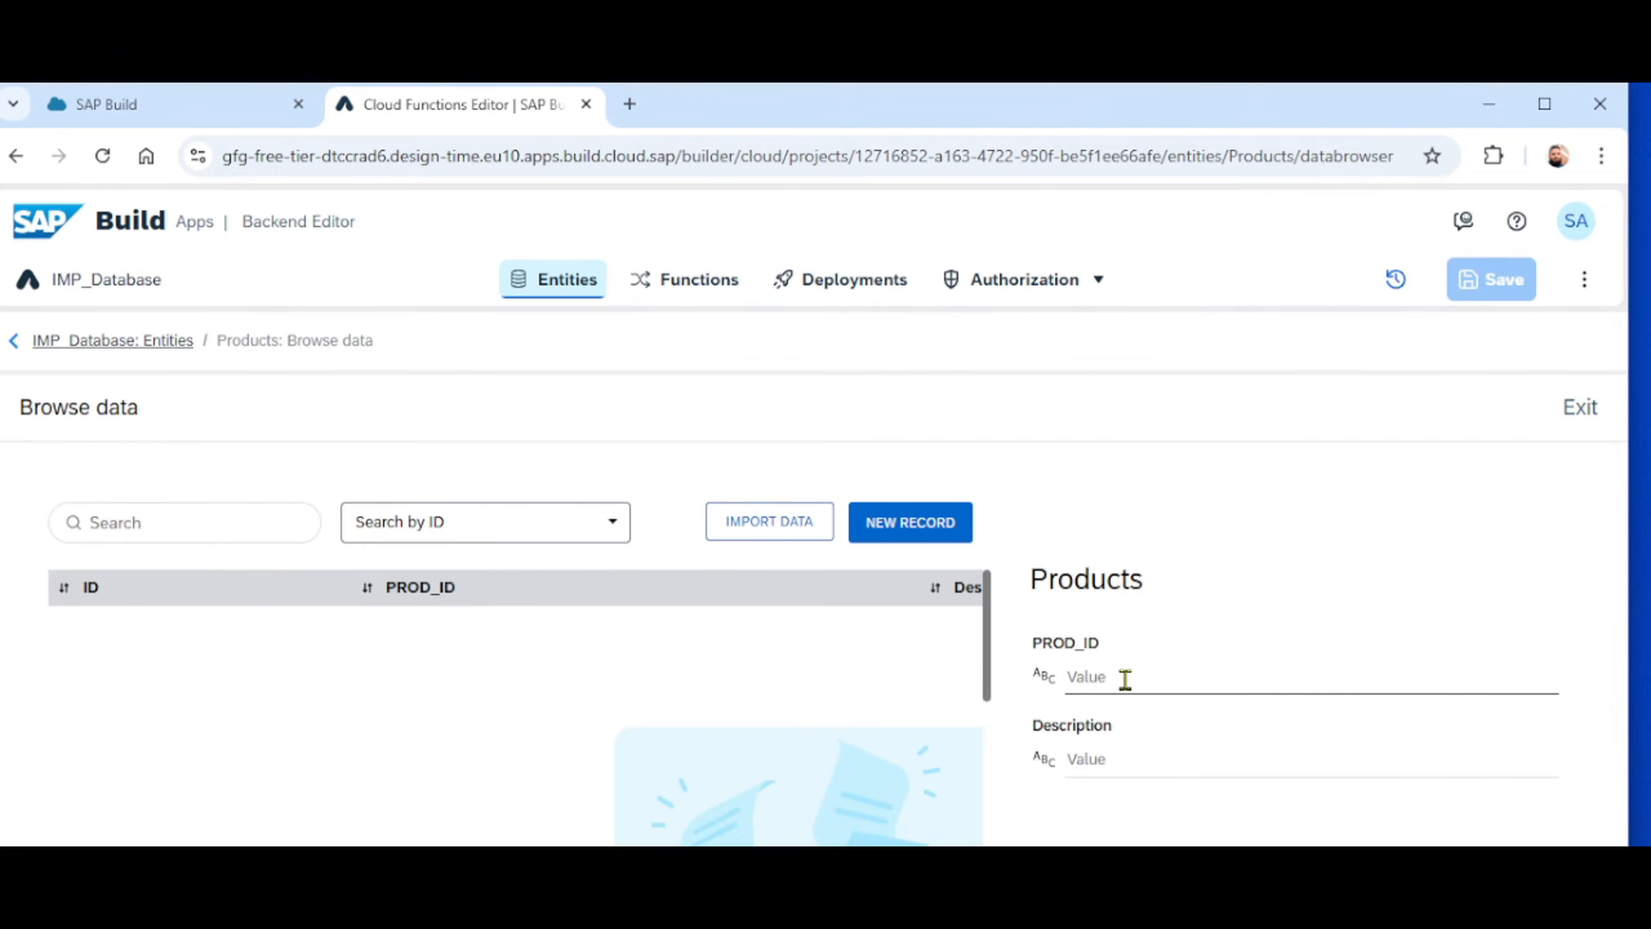
pyautogui.write('1')
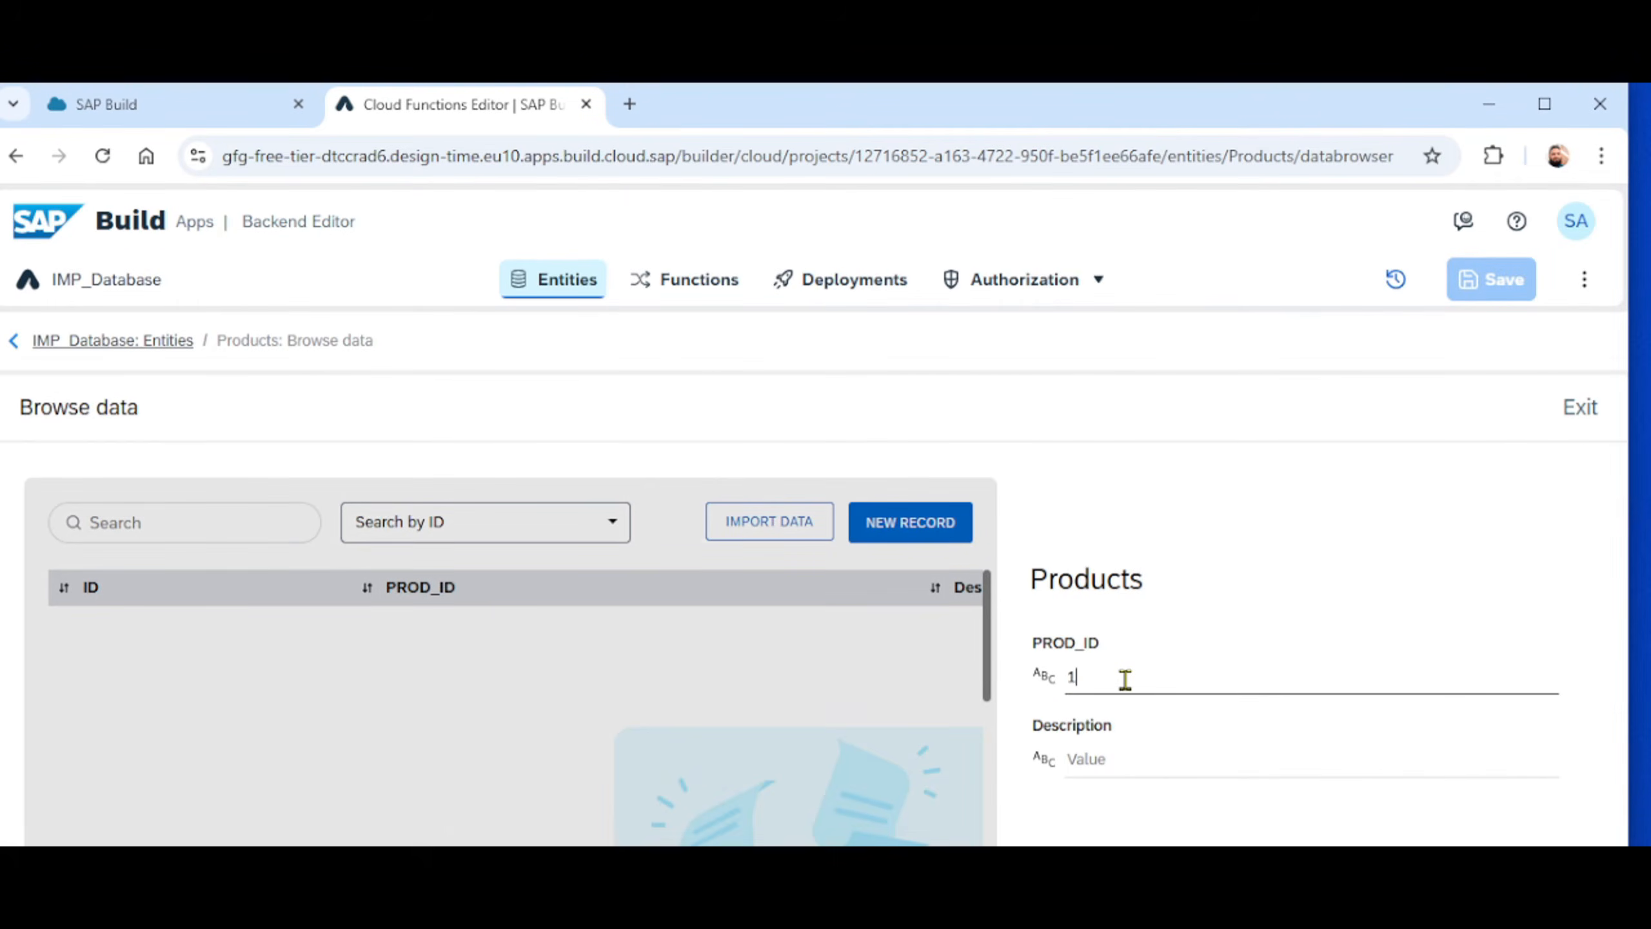
pyautogui.write('0001')
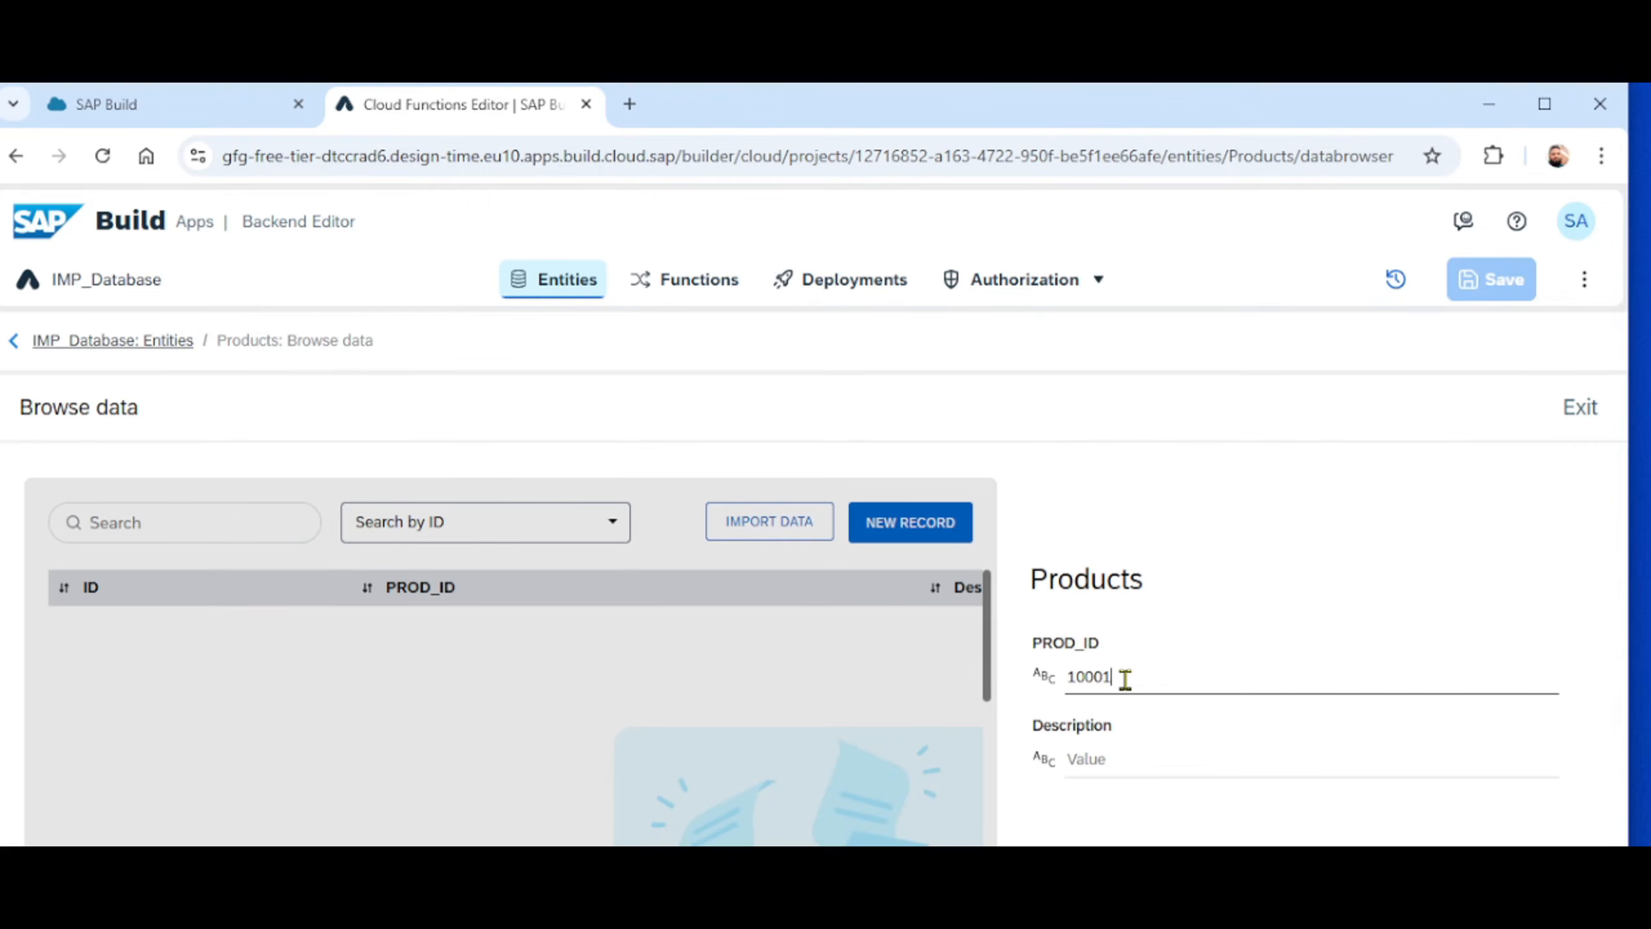
# - Set the new product record's Description to VALVE # 4 and save the record
pyautogui.click(1094, 759)
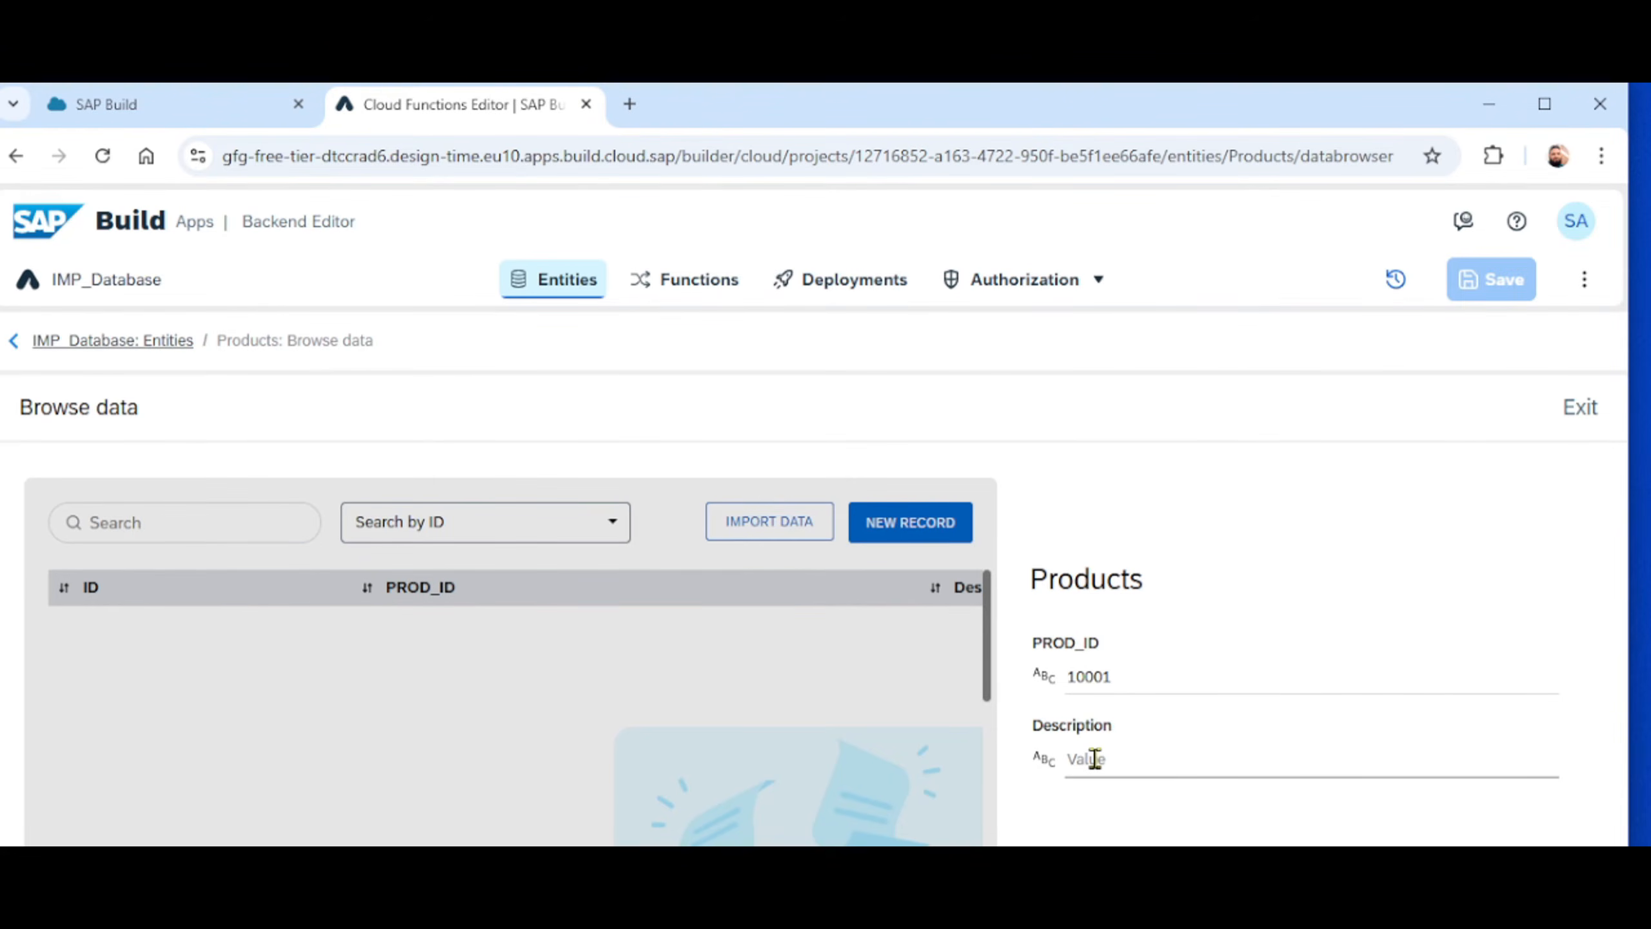
pyautogui.write('VA')
pyautogui.write('LUE')
pyautogui.write(' @')
pyautogui.press('BackSpace')
pyautogui.write('# 4')
pyautogui.click(1437, 593)
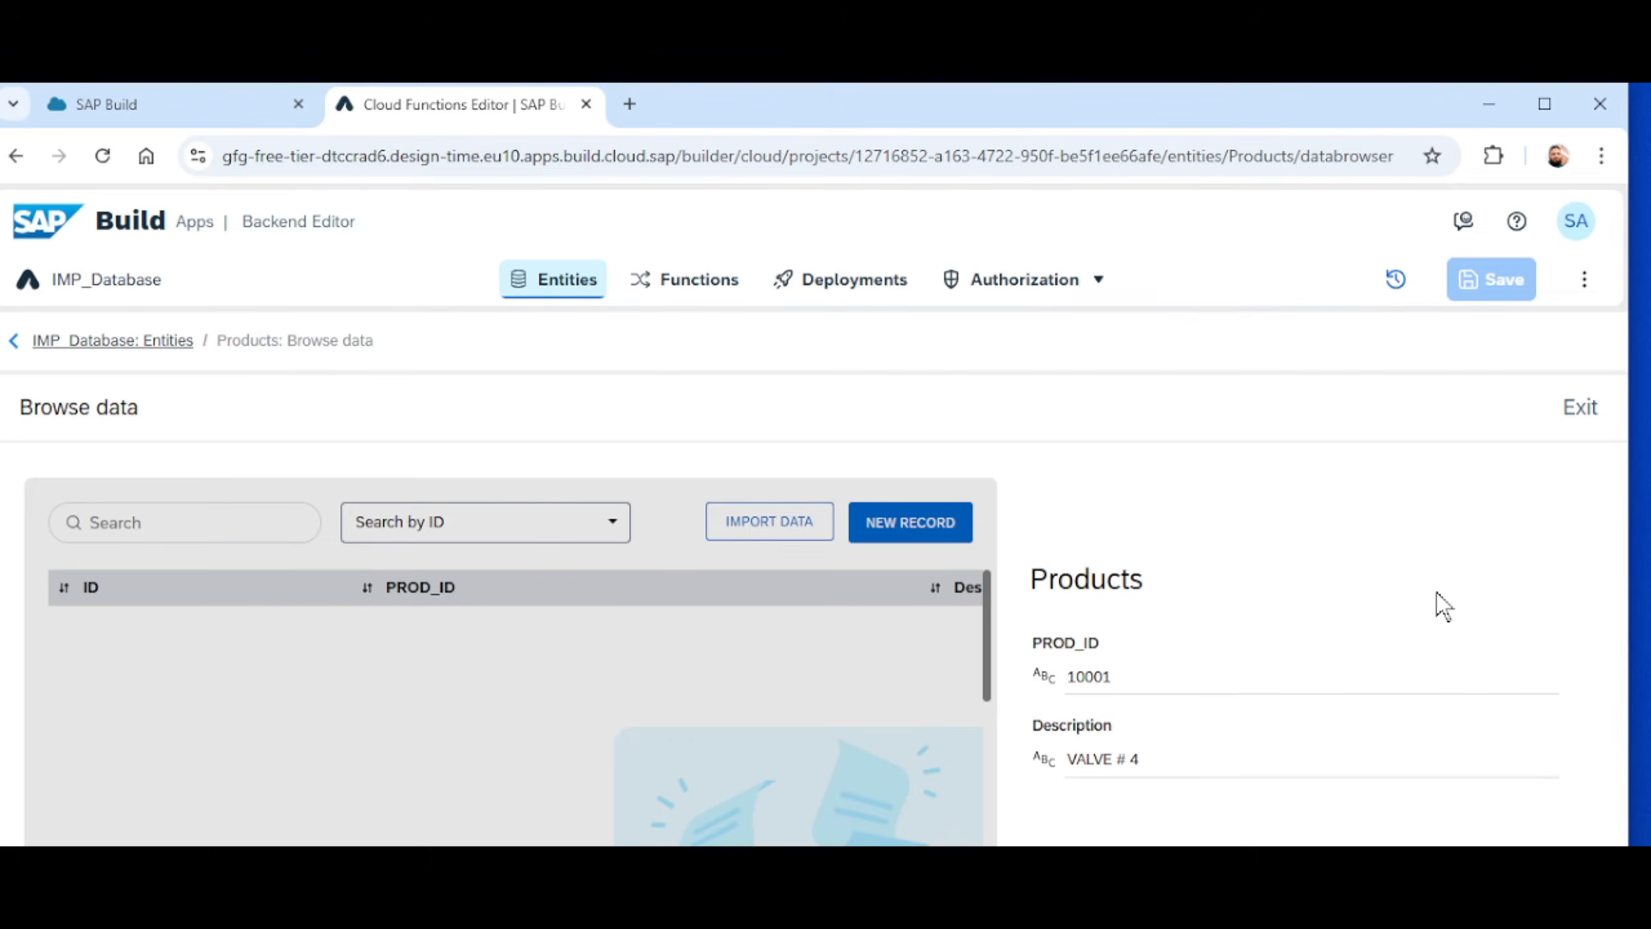
pyautogui.click(1544, 104)
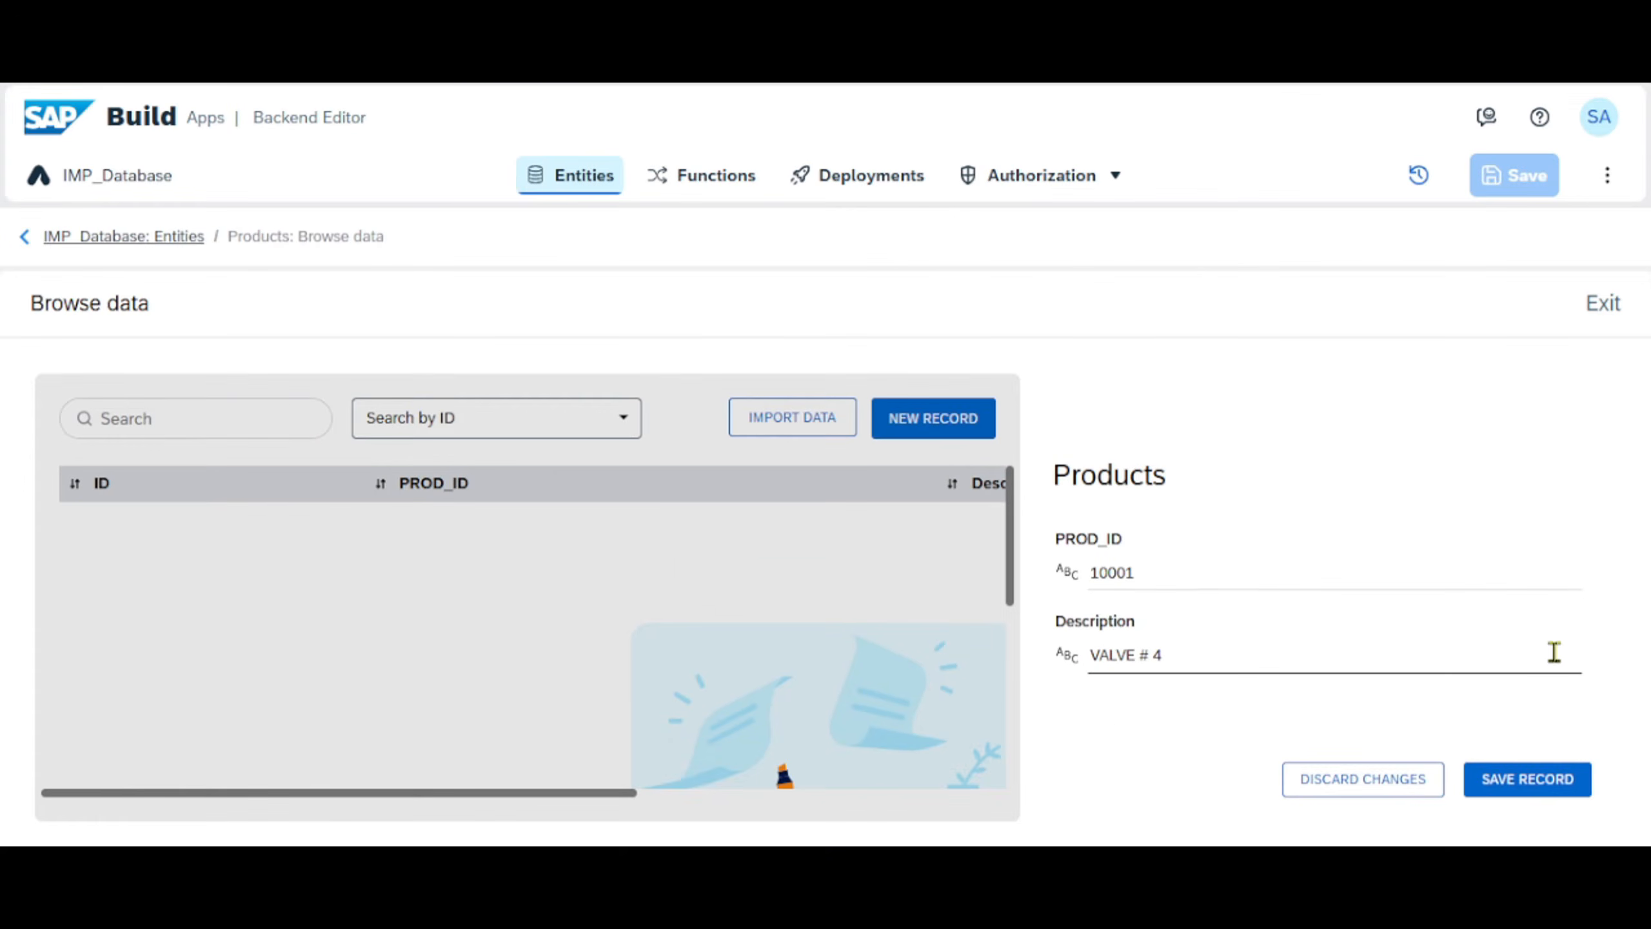
pyautogui.click(1528, 783)
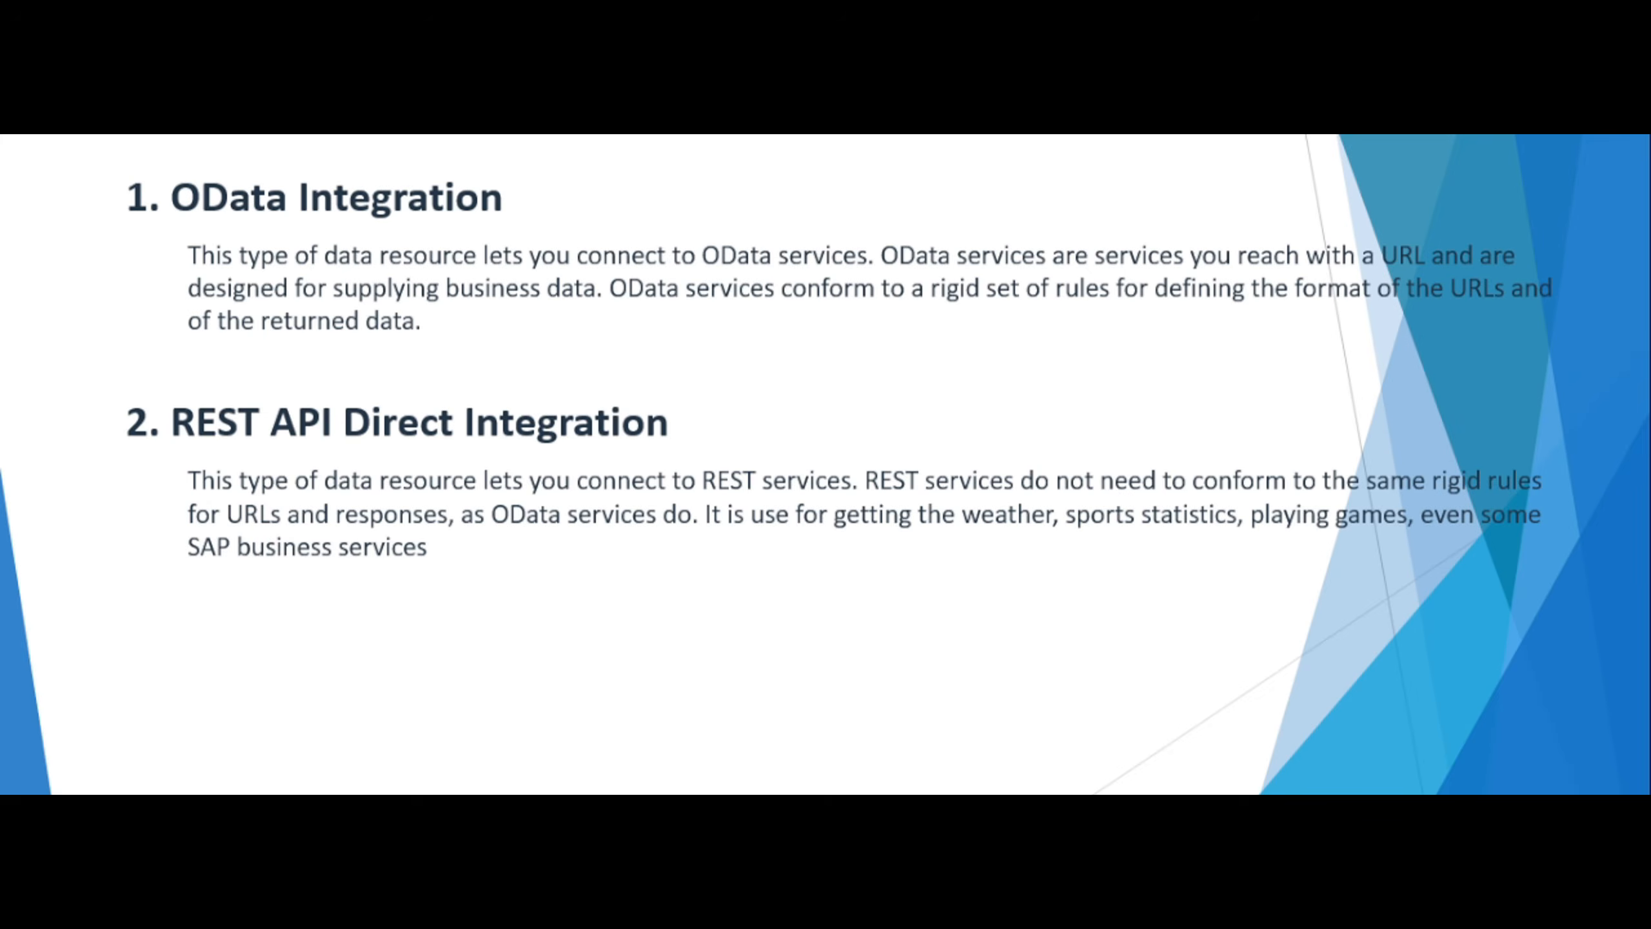
pyautogui.press('Left')
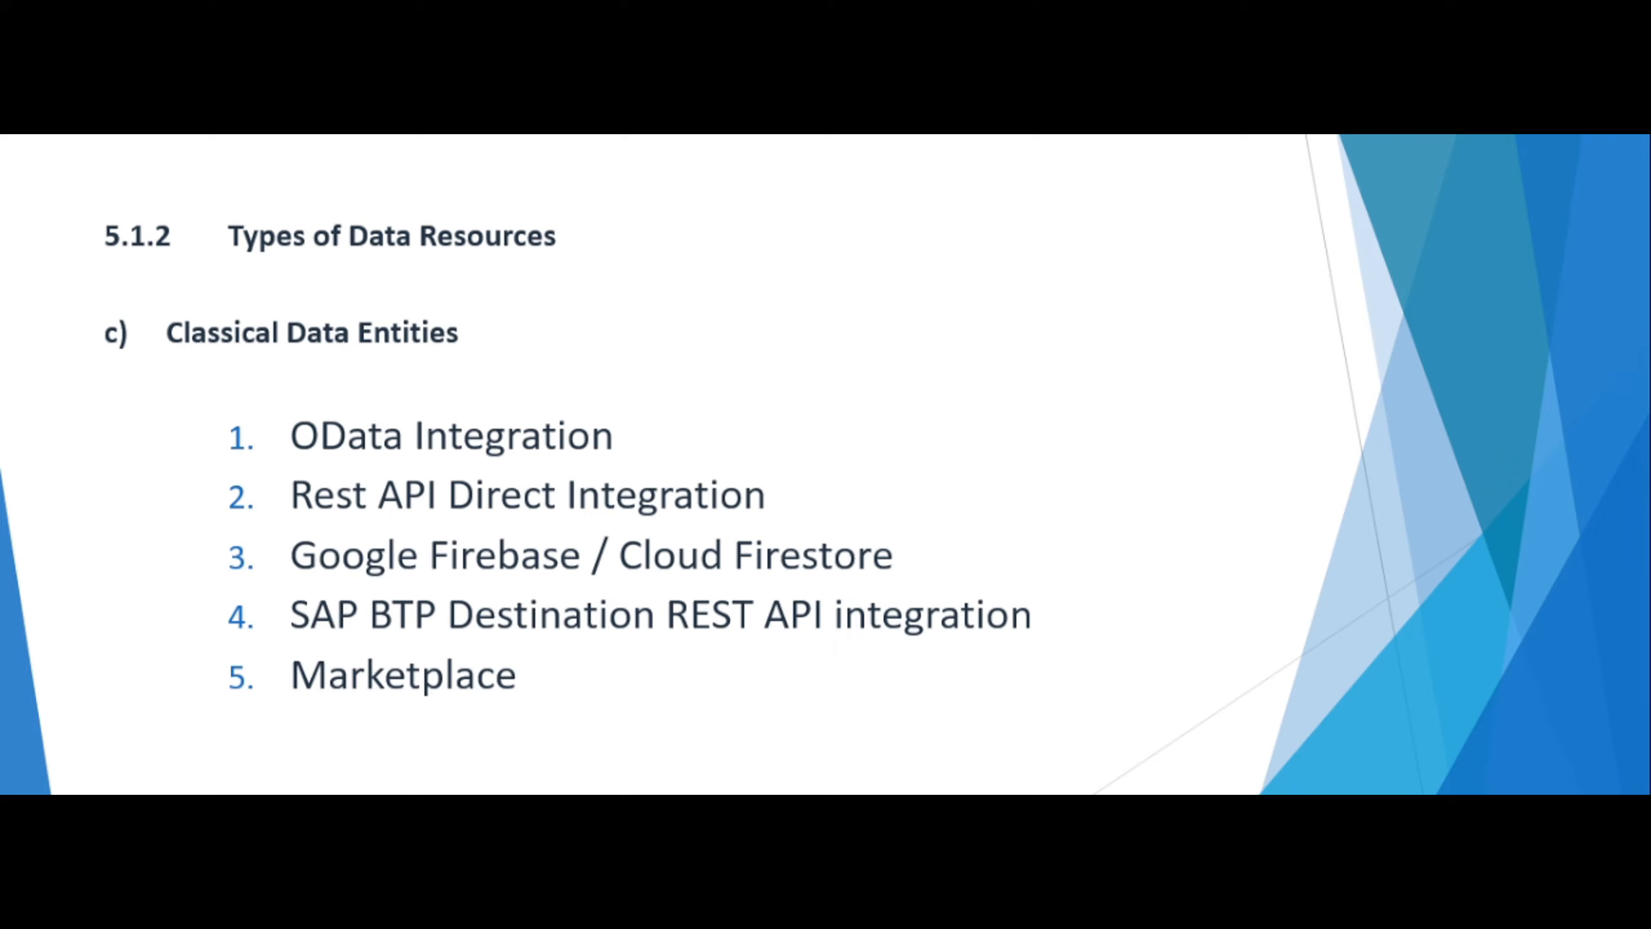
pyautogui.hotkey('alt', 'Tab')
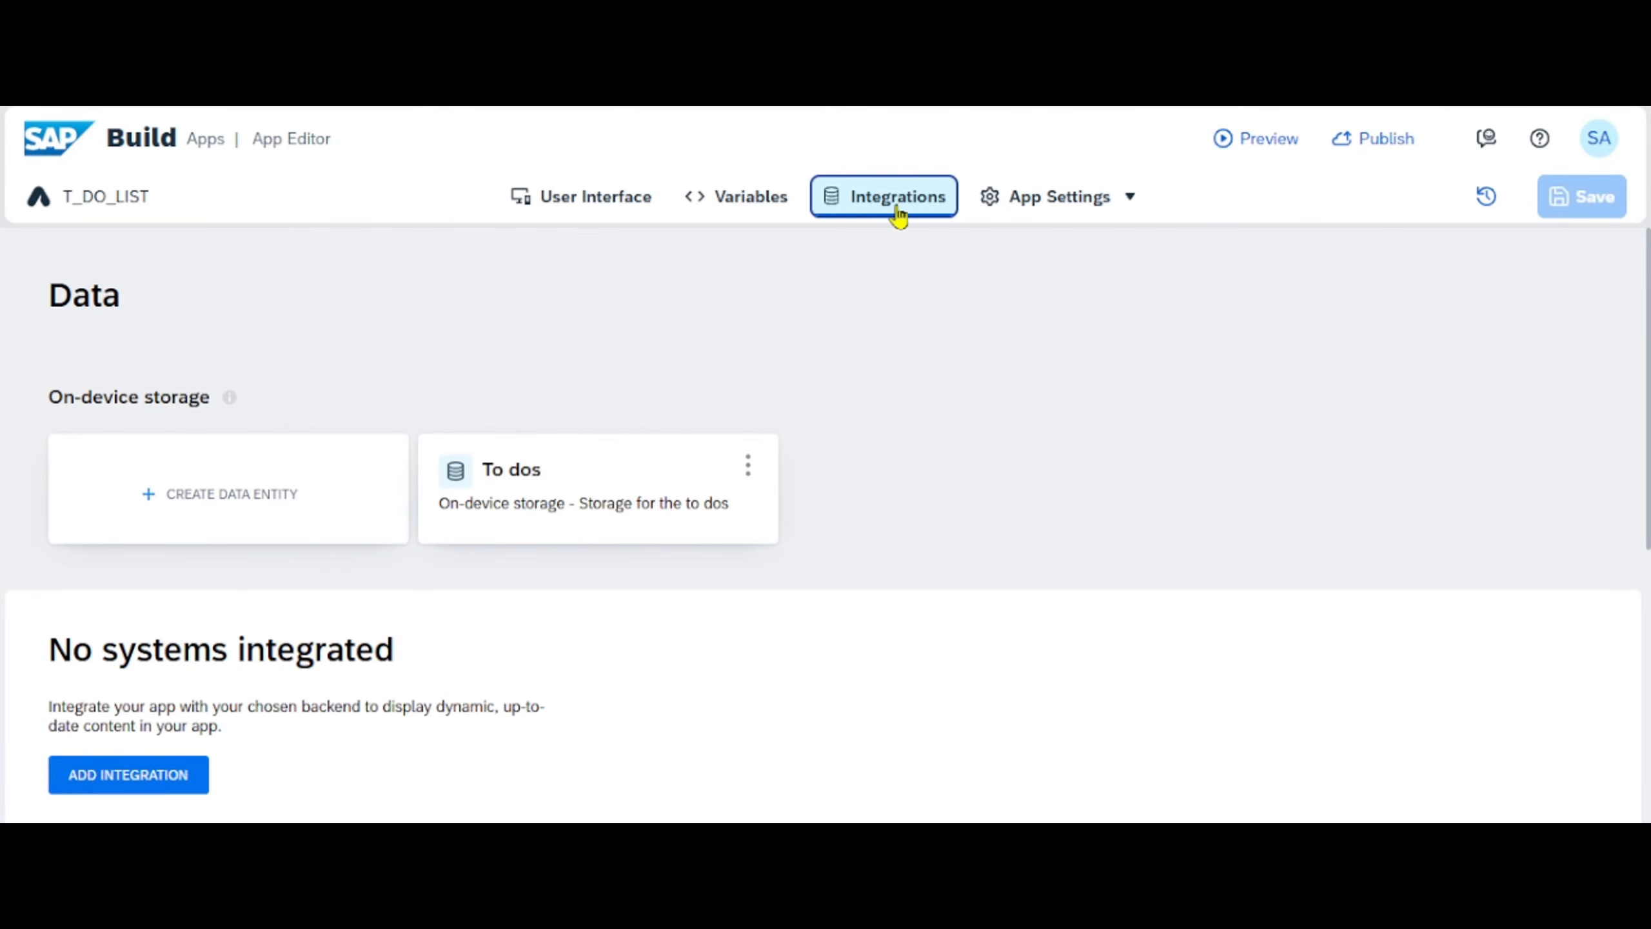
# - Create an on-device storage data entity named First_ONDEVICE in the T_DO_LIST app
pyautogui.click(220, 505)
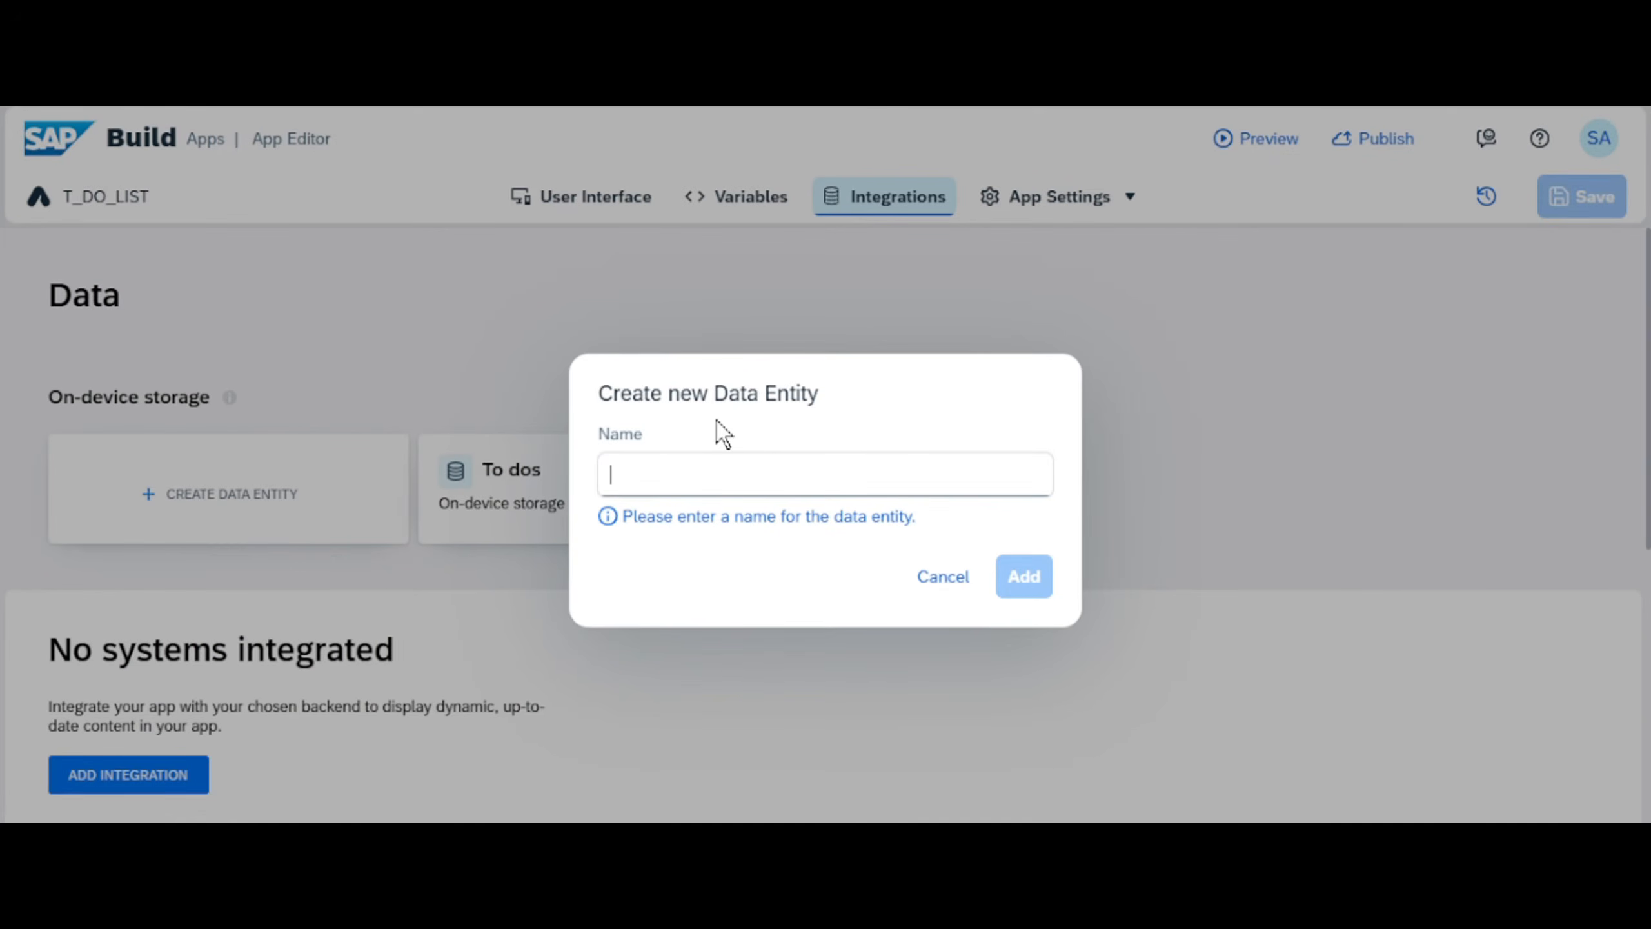
pyautogui.write('First_')
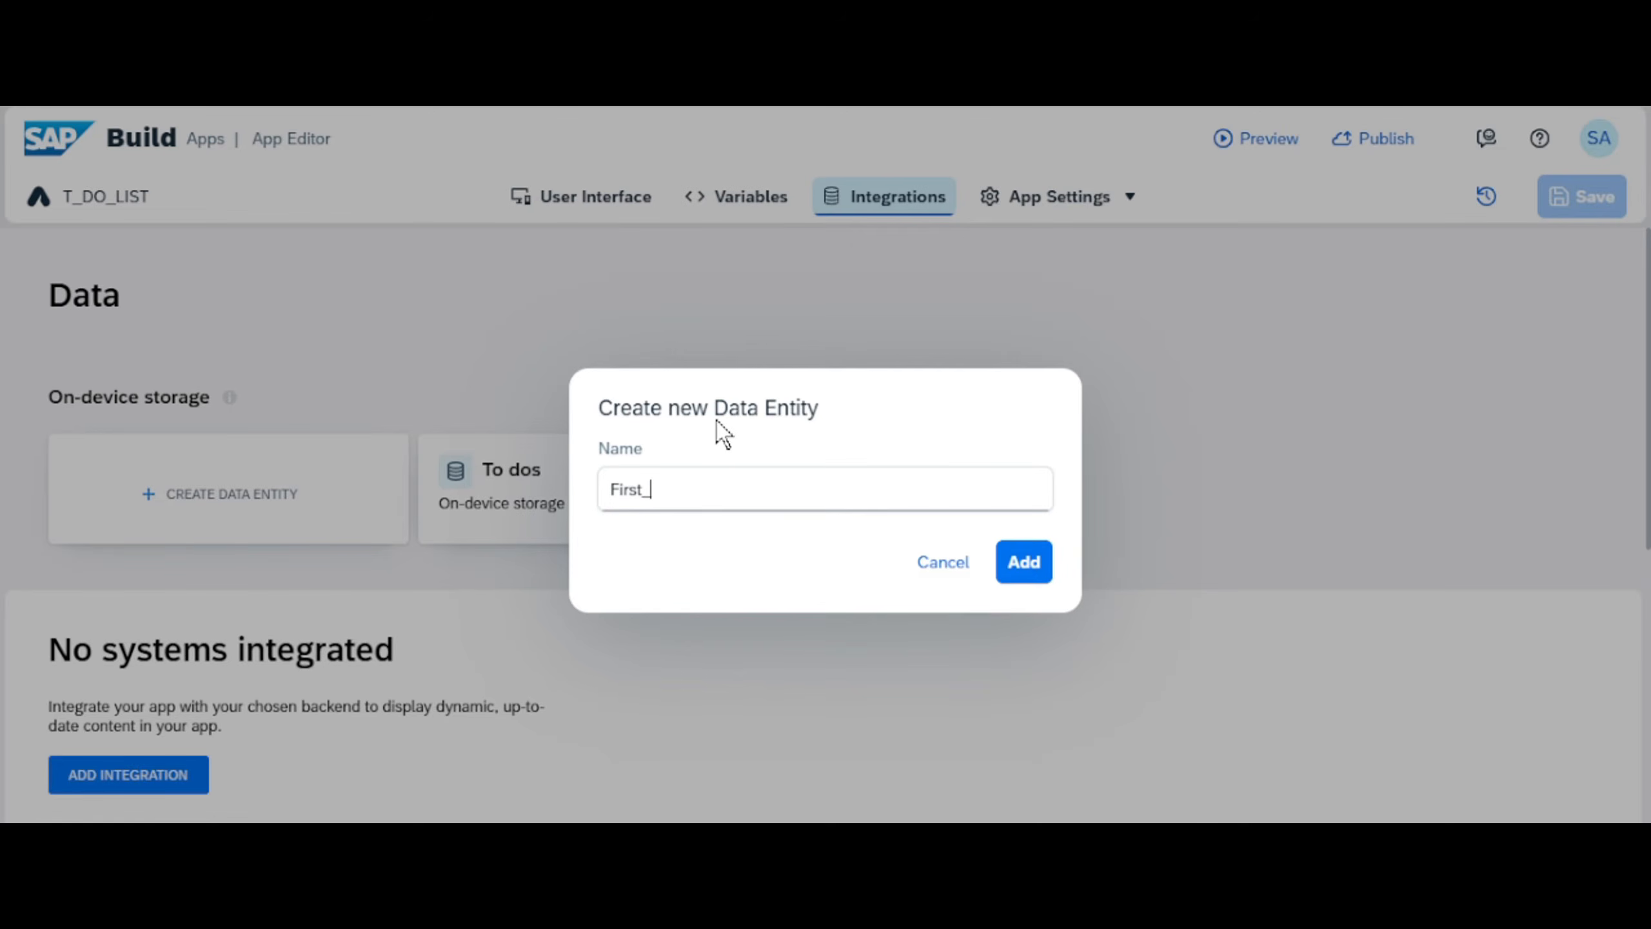
pyautogui.write('ONDEVICE')
pyautogui.click(1023, 561)
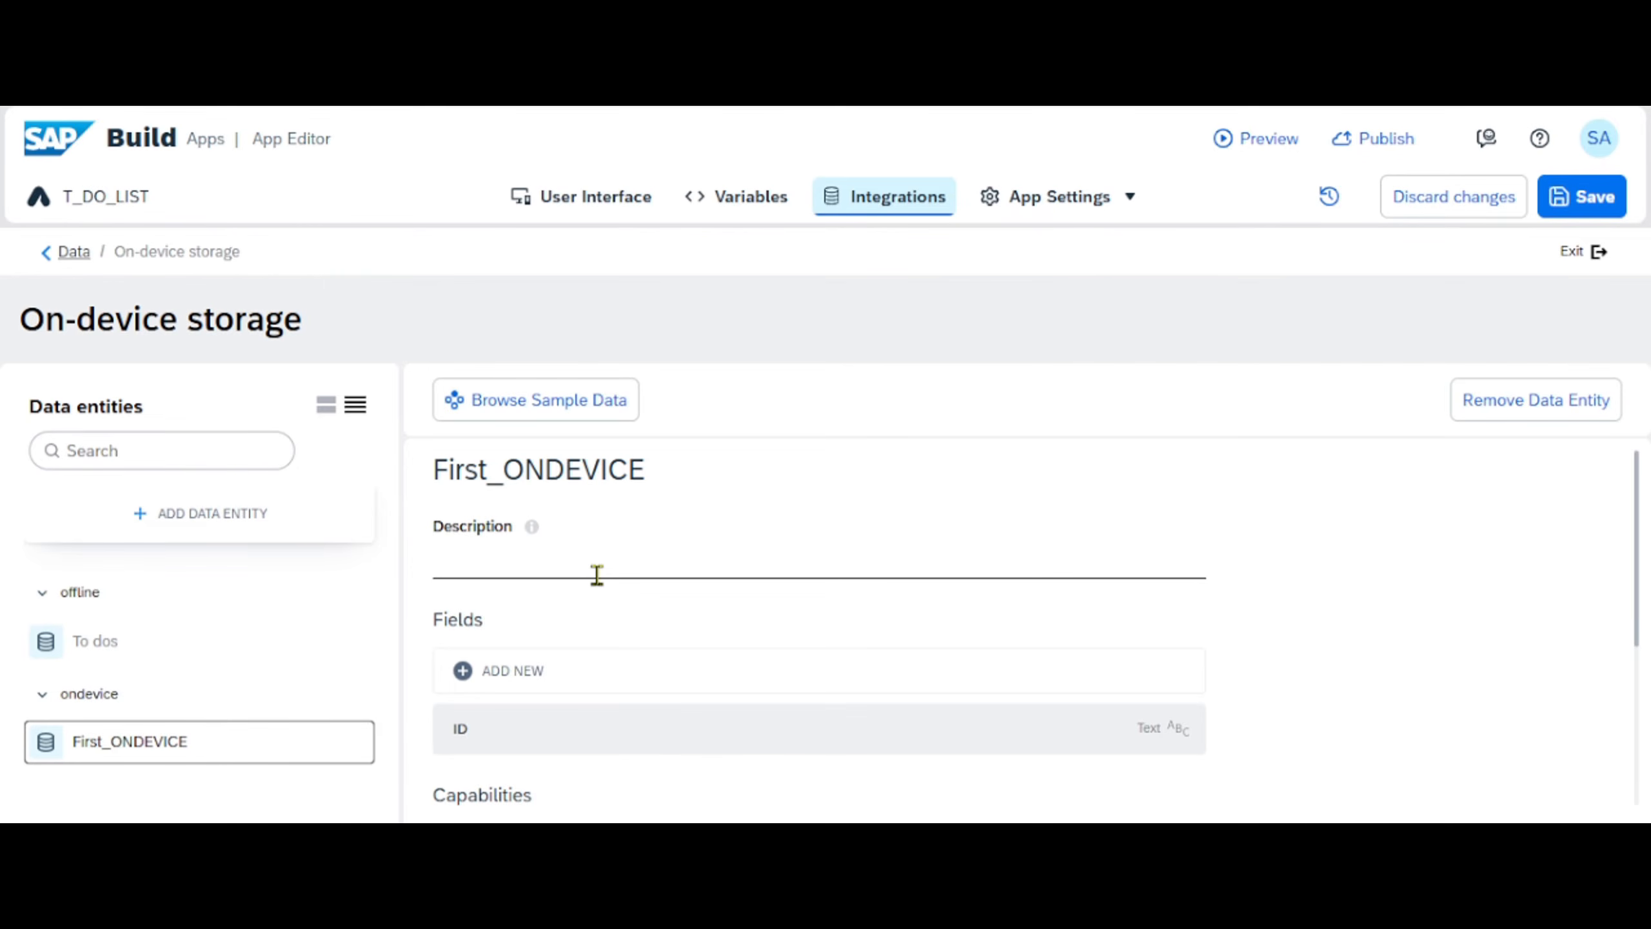
# - Set the description of the First_ONDEVICE entity to "First OnDevice data"
pyautogui.click(552, 563)
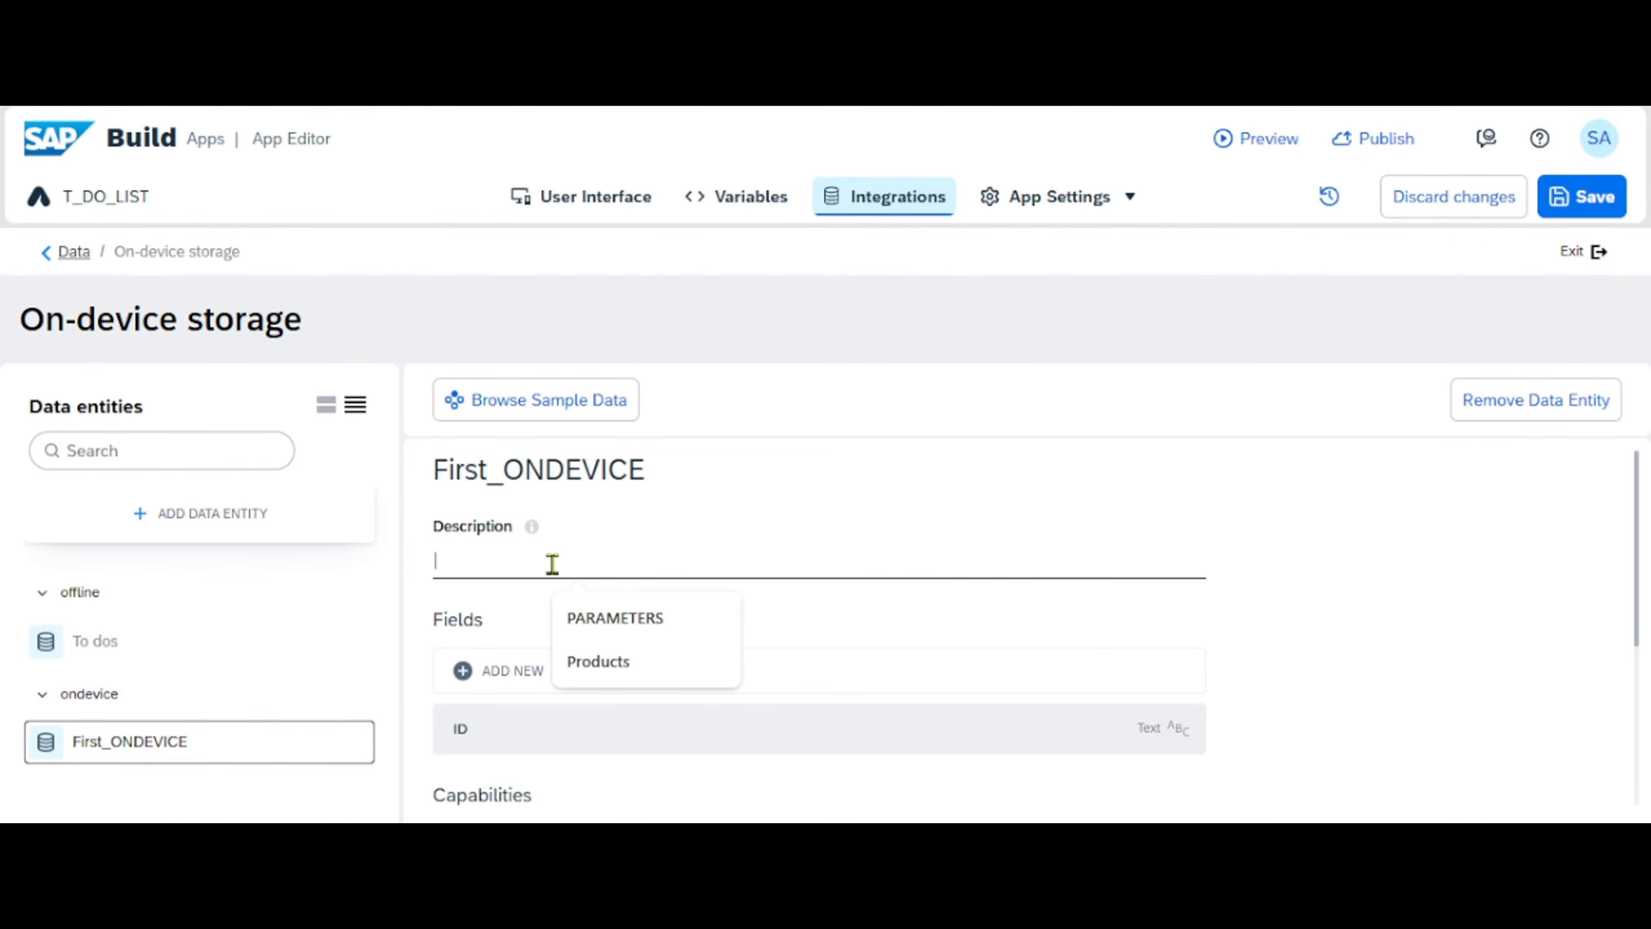
pyautogui.write('For')
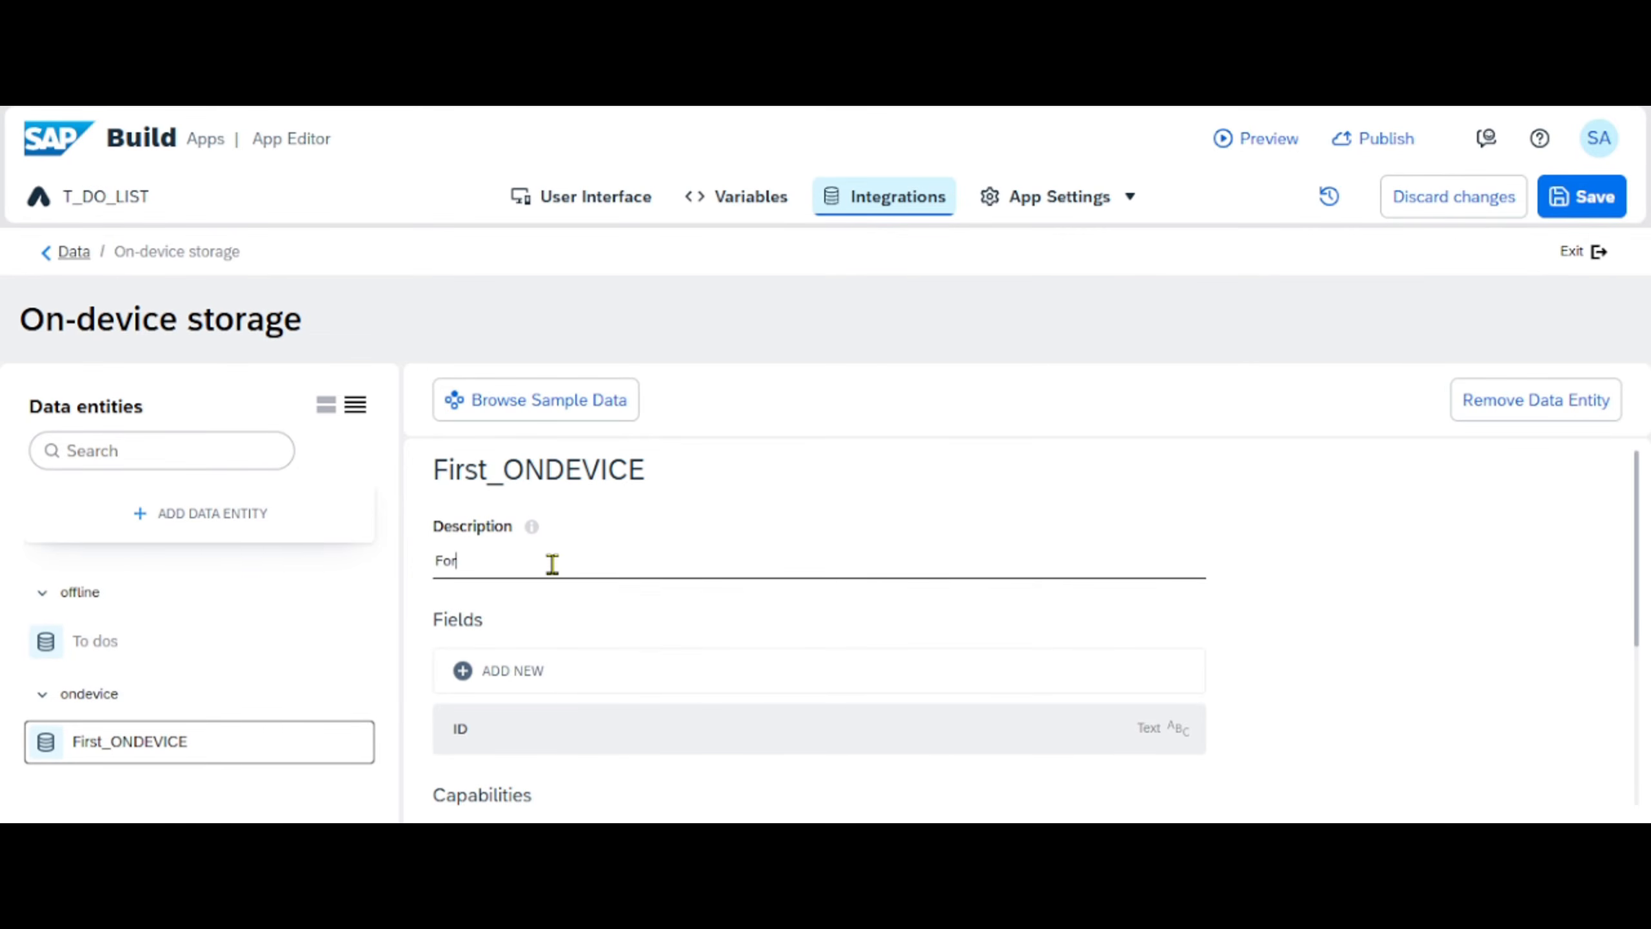
pyautogui.press('BackSpace')
pyautogui.press('BackSpace')
pyautogui.write('irst OnDevice data')
# - Add a text field with the key SupplierID to the First_ONDEVICE entity
pyautogui.click(498, 672)
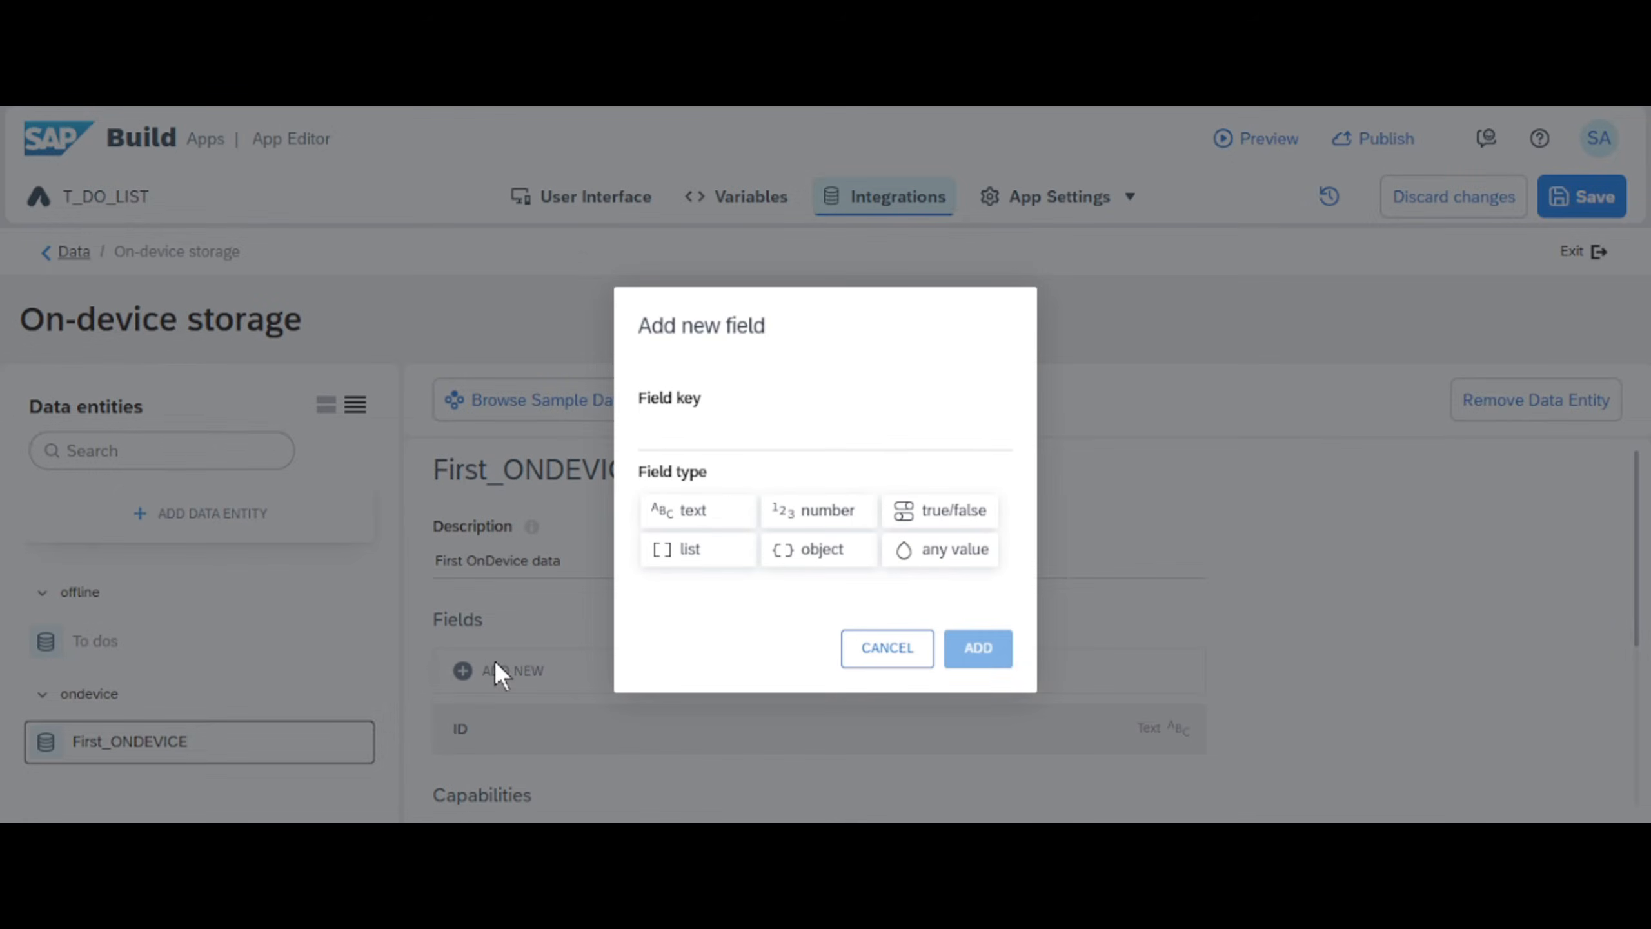
pyautogui.click(718, 434)
pyautogui.write('Supplier')
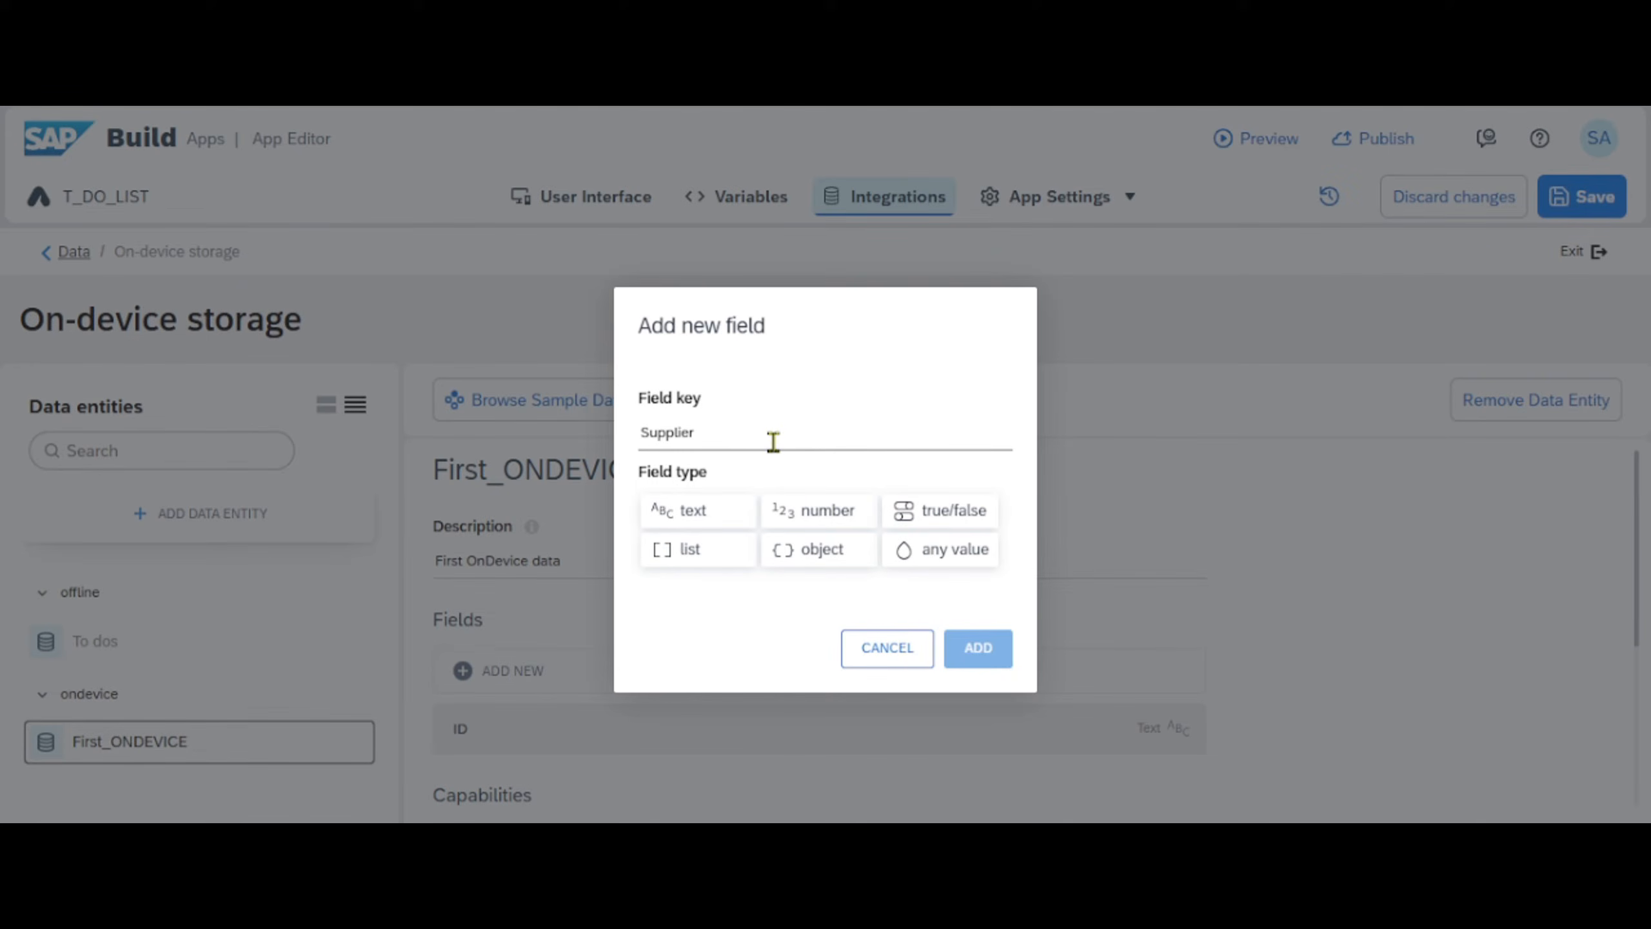
pyautogui.write('ID')
pyautogui.click(699, 511)
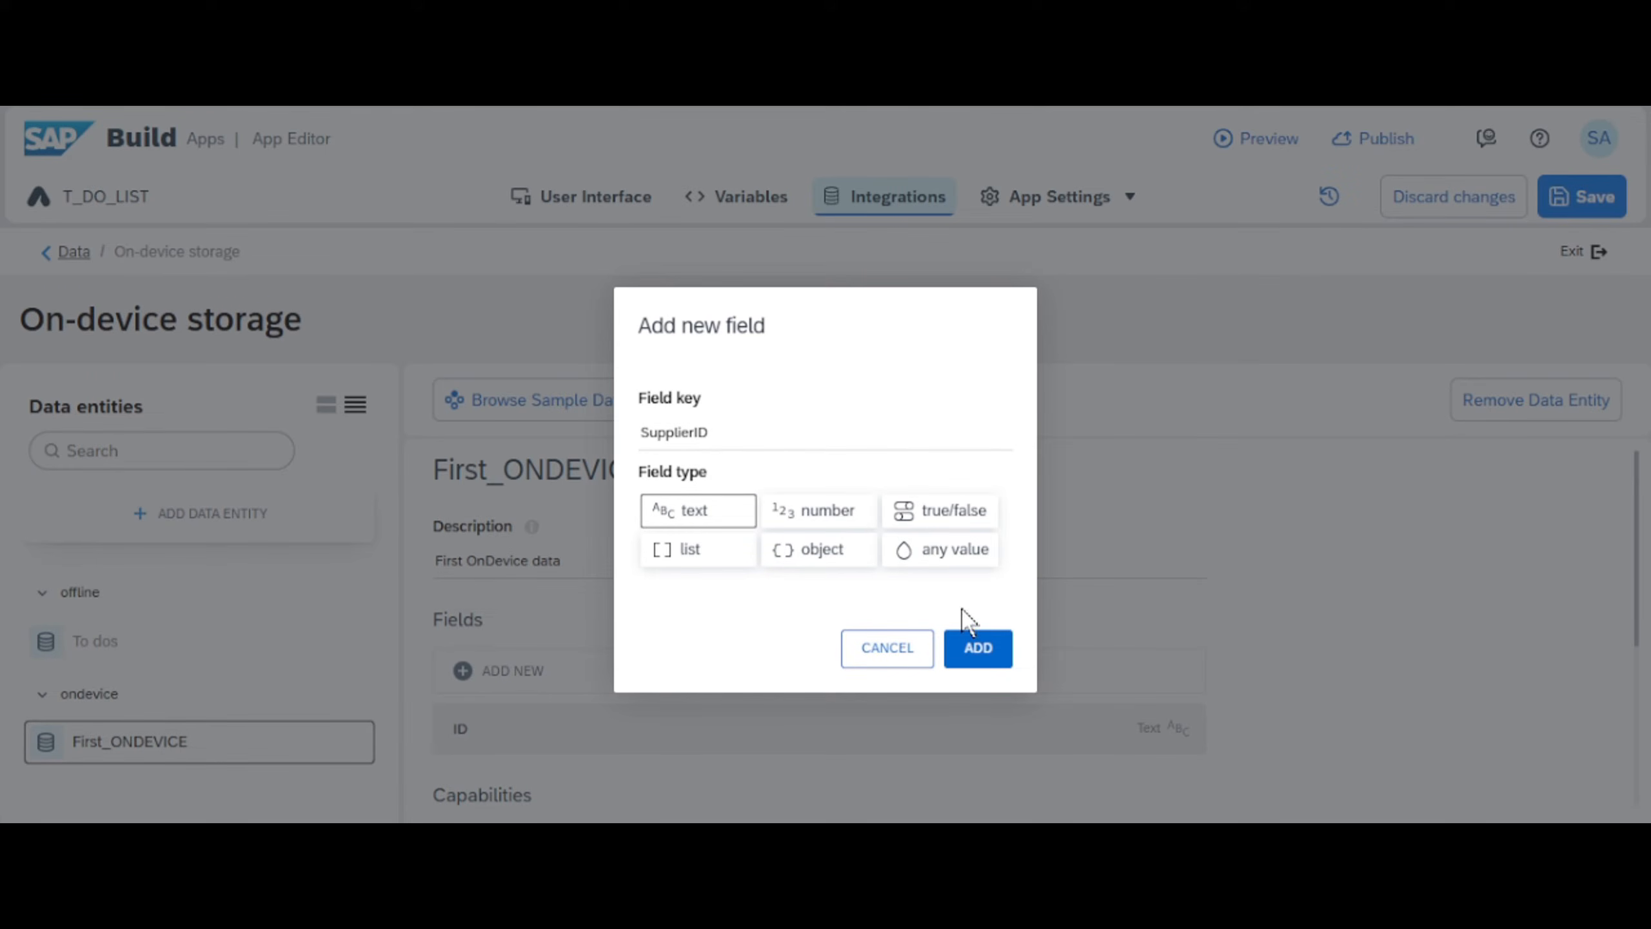
pyautogui.click(977, 647)
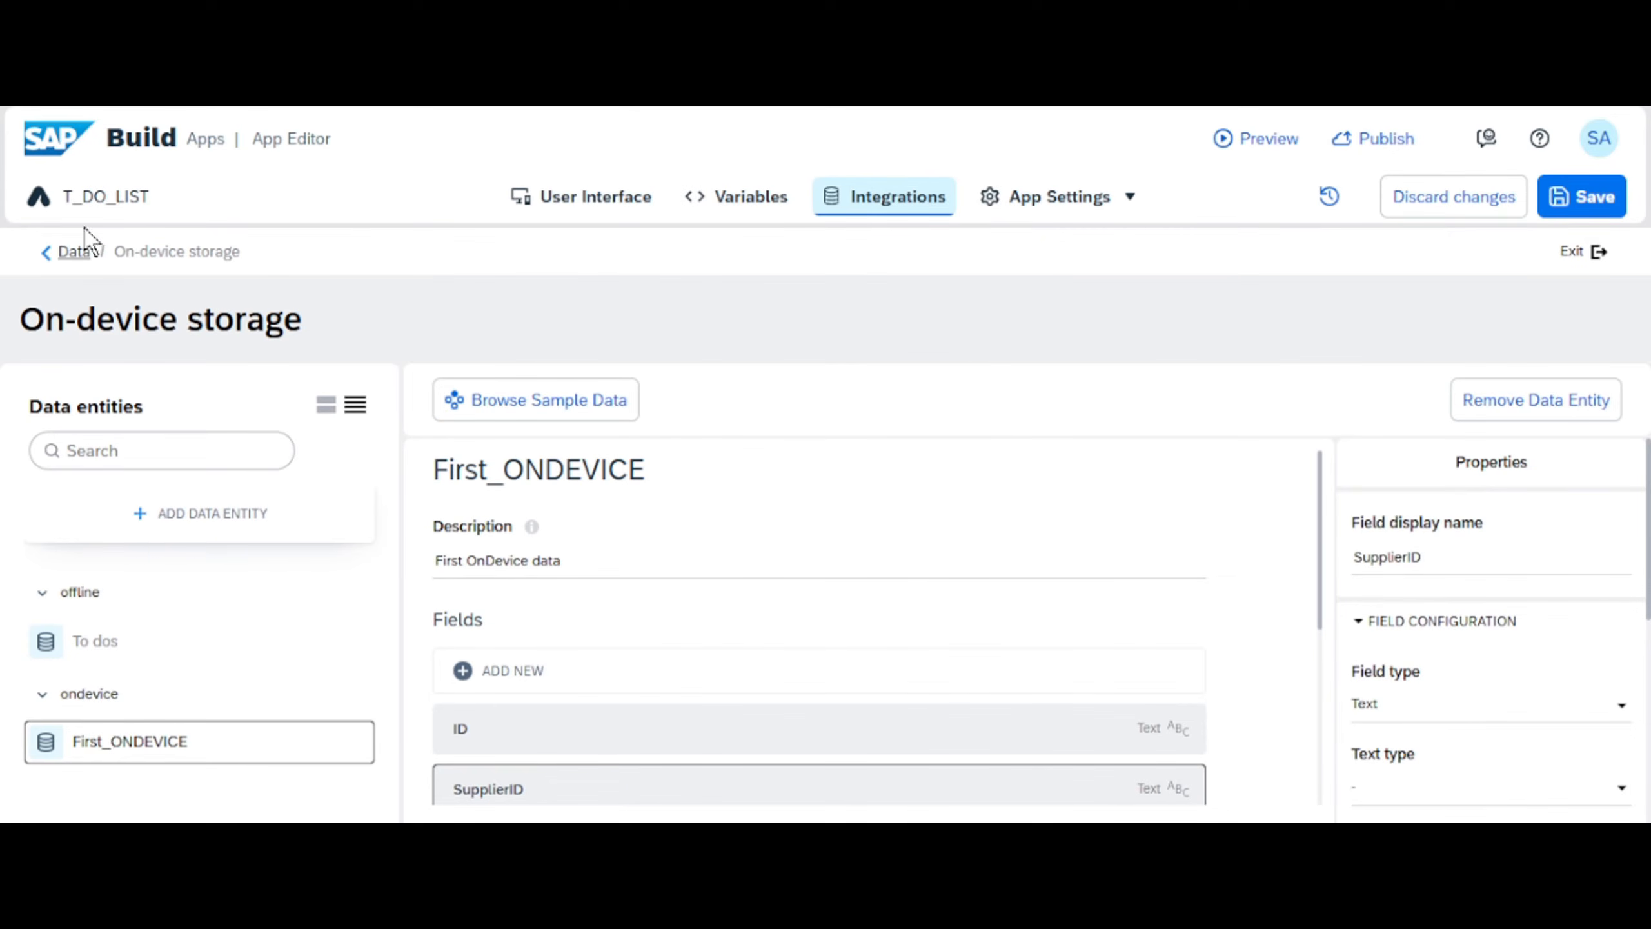
# - Return to the app's data overview and start a new OData integration under the classic data entities
pyautogui.click(73, 252)
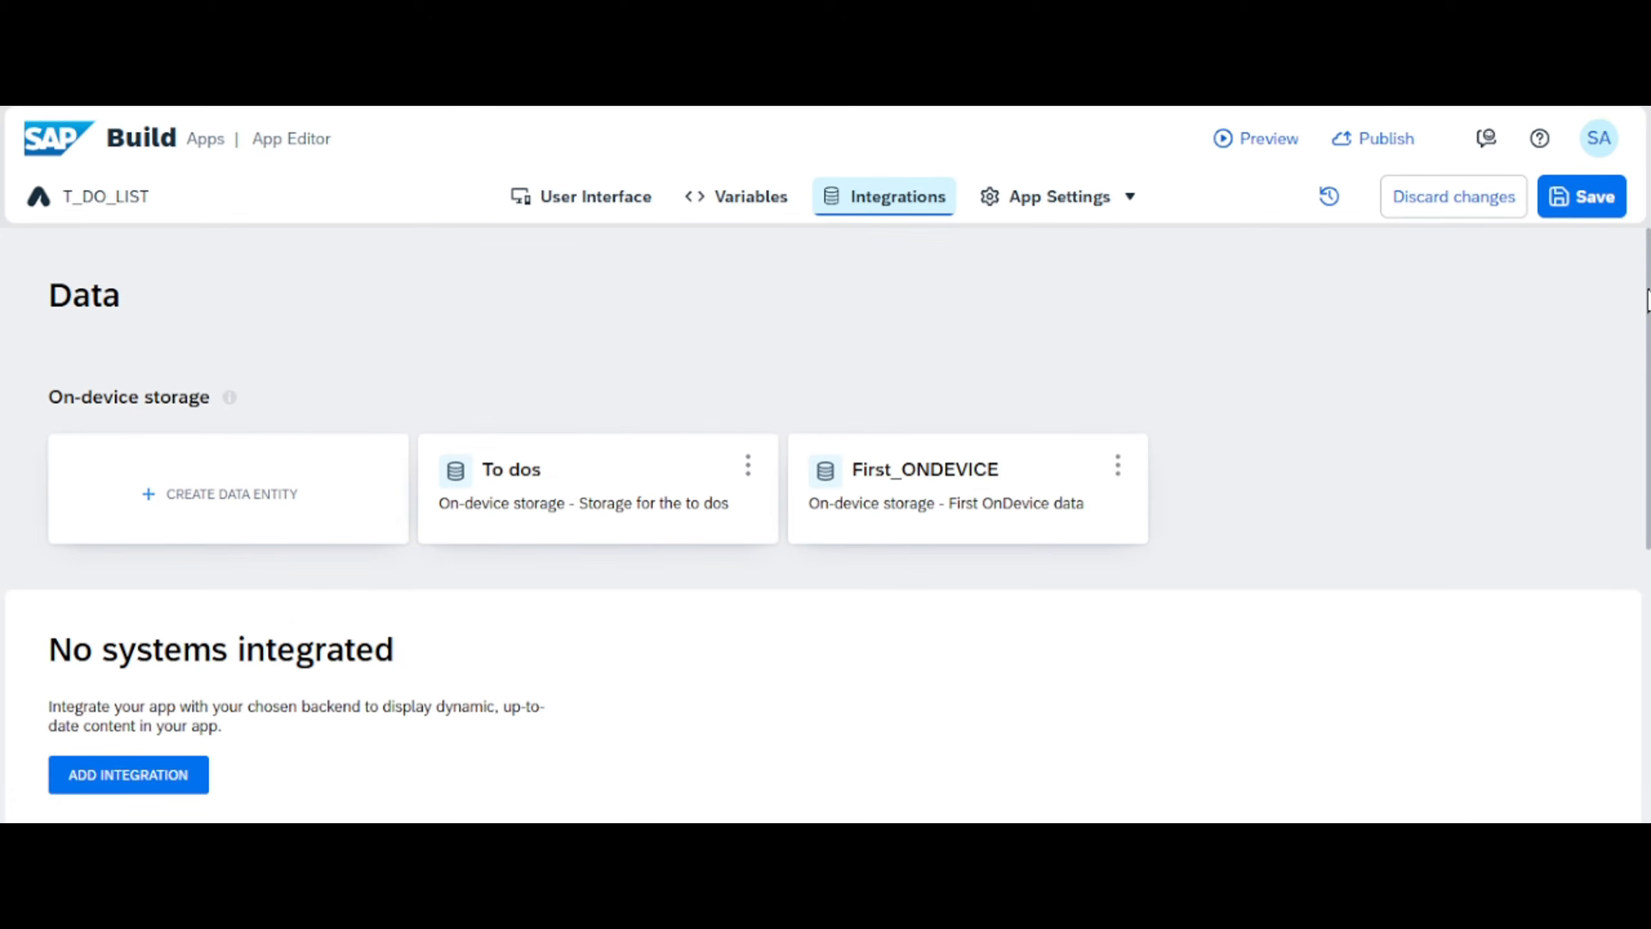
pyautogui.scroll(-1, 1647, 301)
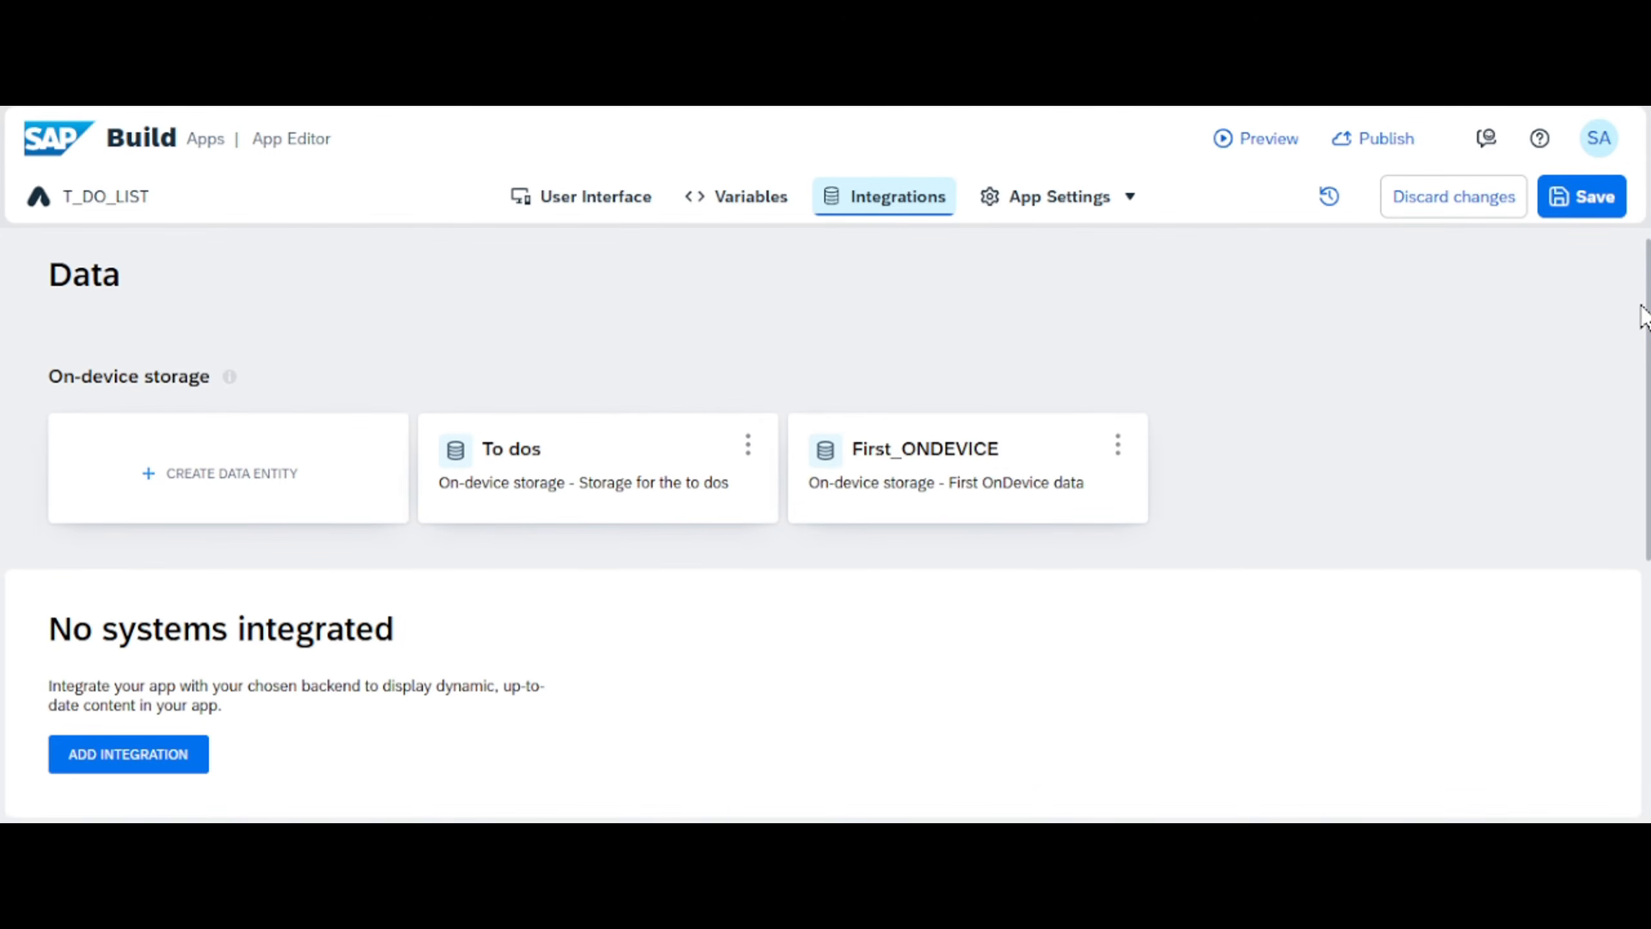
pyautogui.moveTo(1644, 317); pyautogui.dragTo(1632, 436)
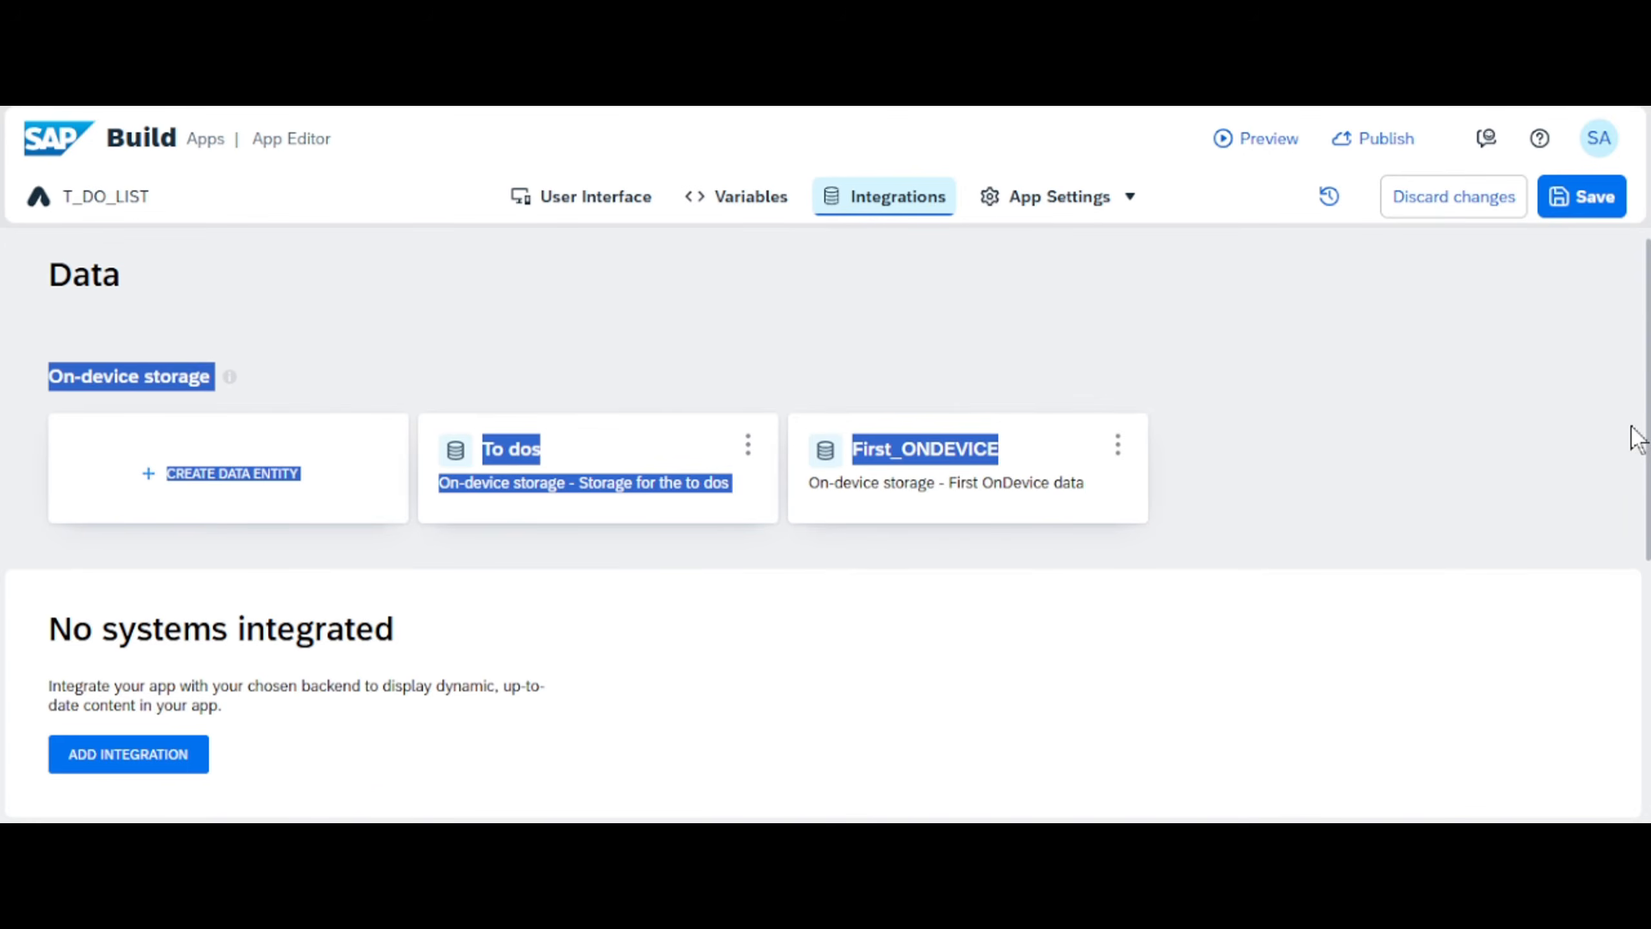
pyautogui.click(1618, 368)
pyautogui.moveTo(1648, 347); pyautogui.dragTo(1641, 556)
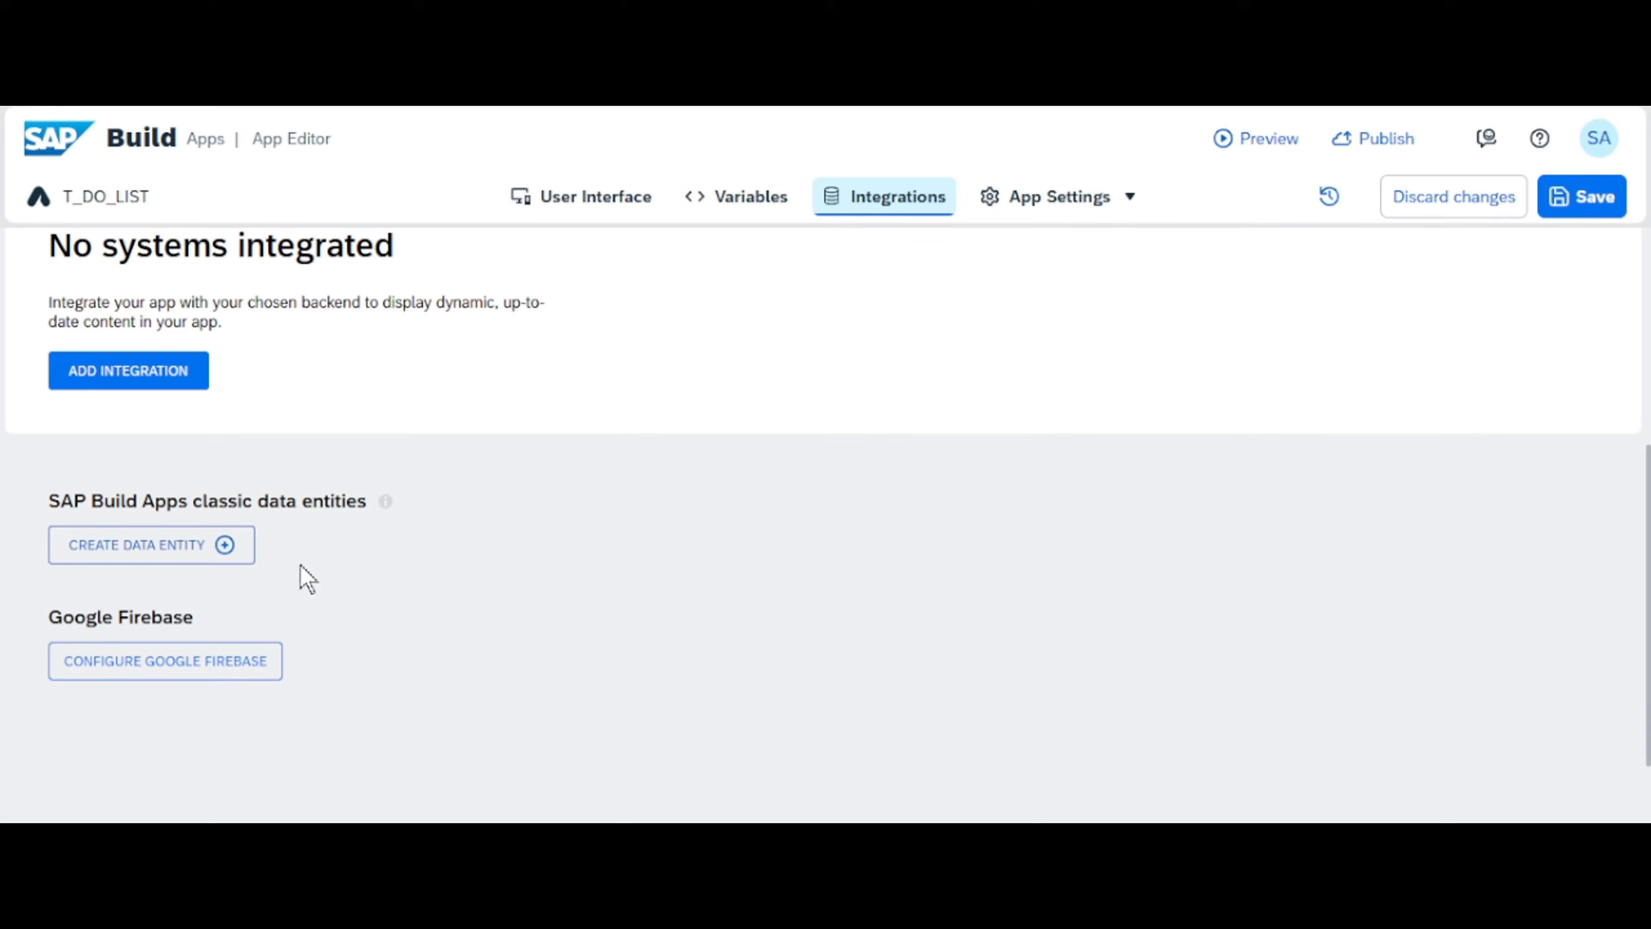
pyautogui.click(194, 551)
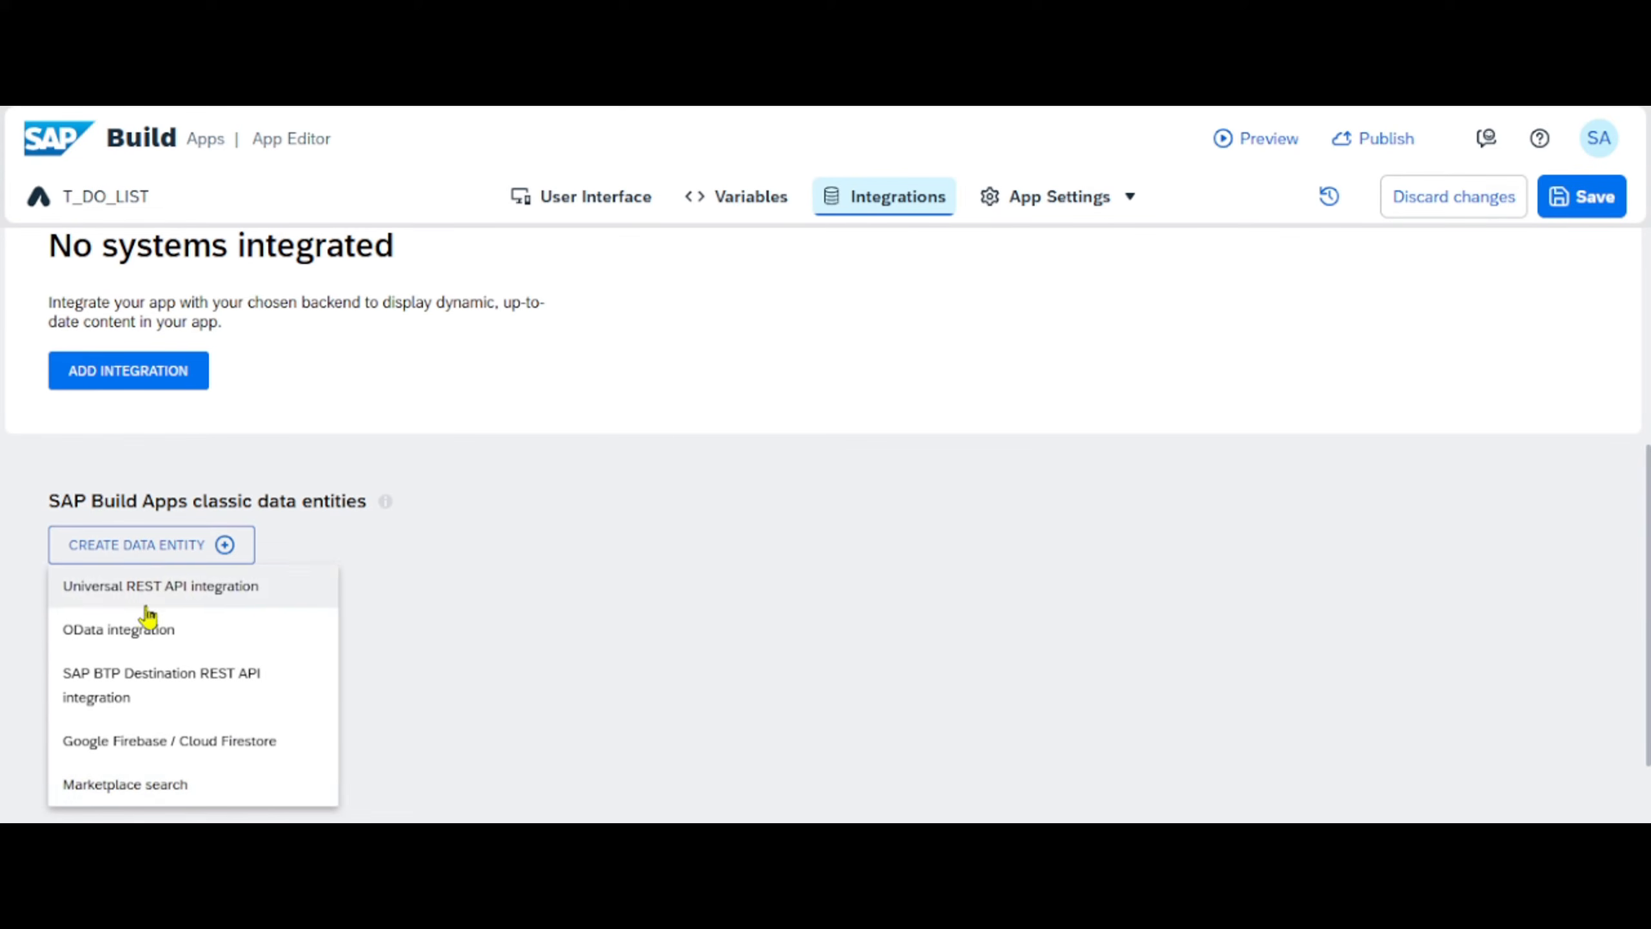
pyautogui.click(129, 636)
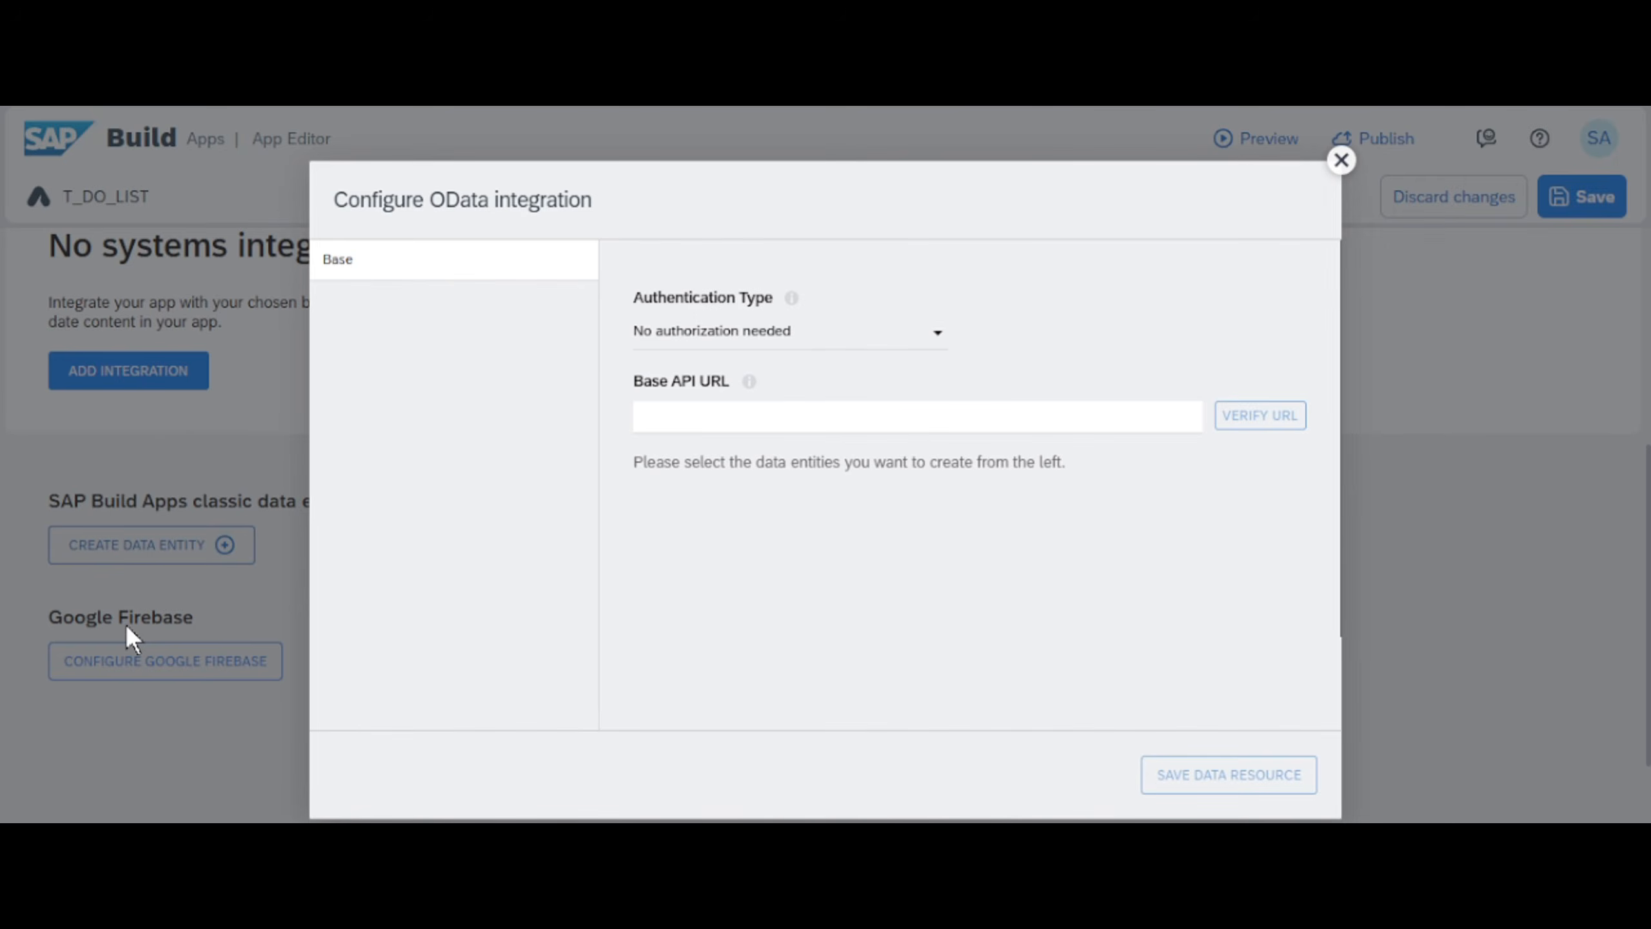
pyautogui.click(687, 403)
pyautogui.write('r https://services.odata.org/v4/northwind/northwind.svc/')
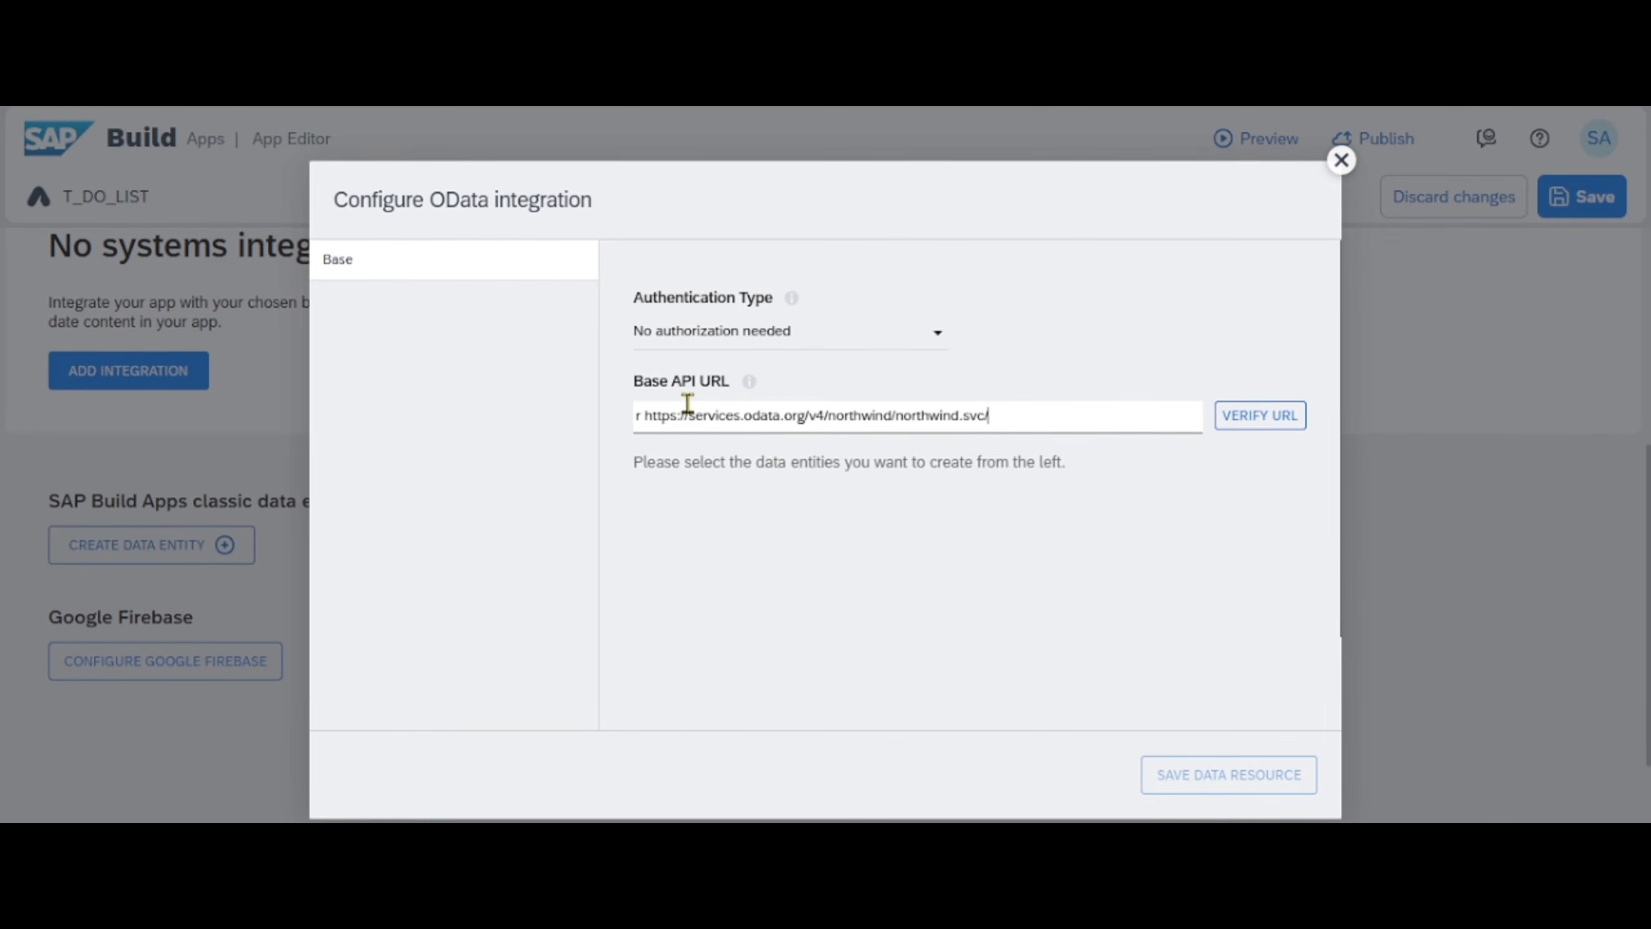
pyautogui.click(1253, 416)
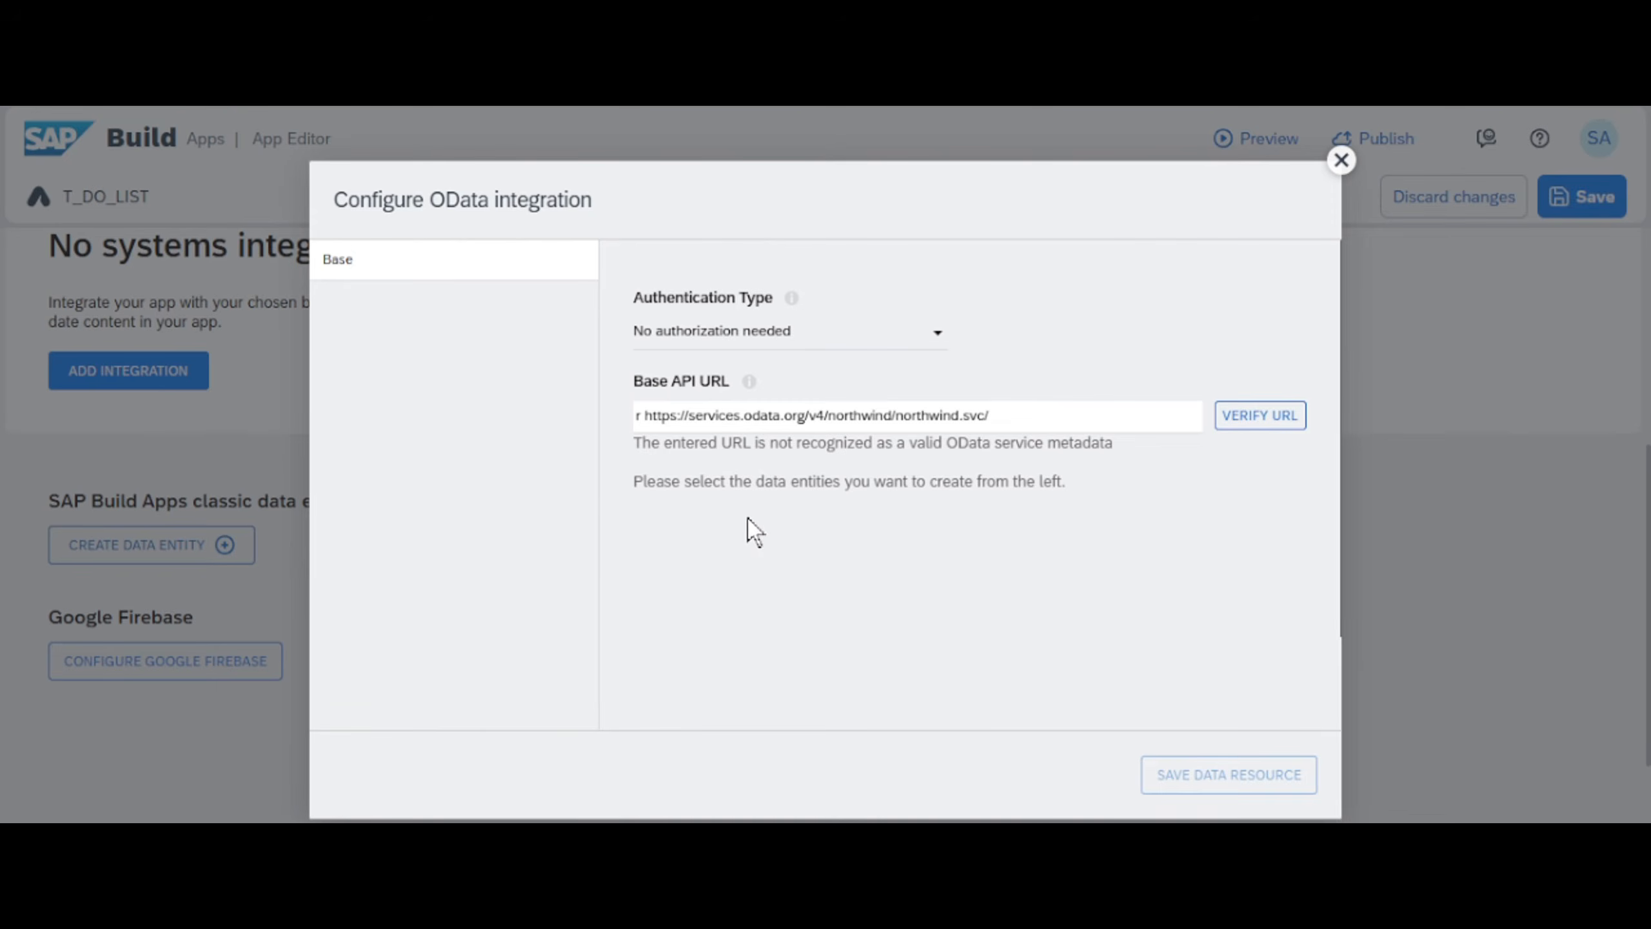
pyautogui.click(1079, 422)
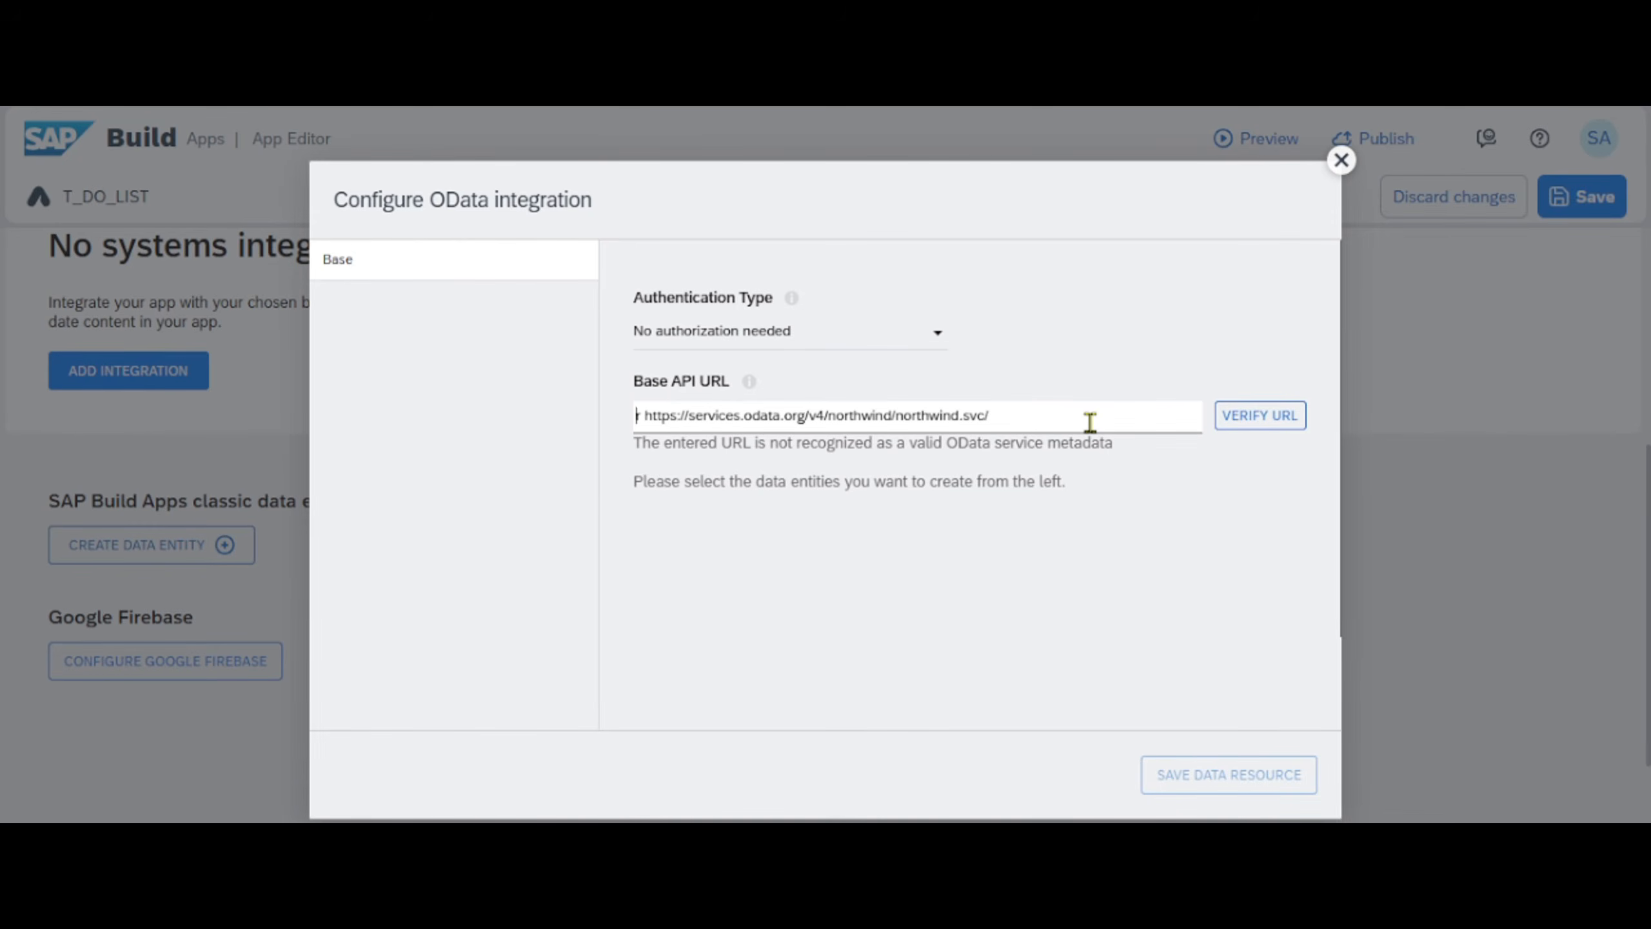
pyautogui.press('Delete')
pyautogui.press('Delete')
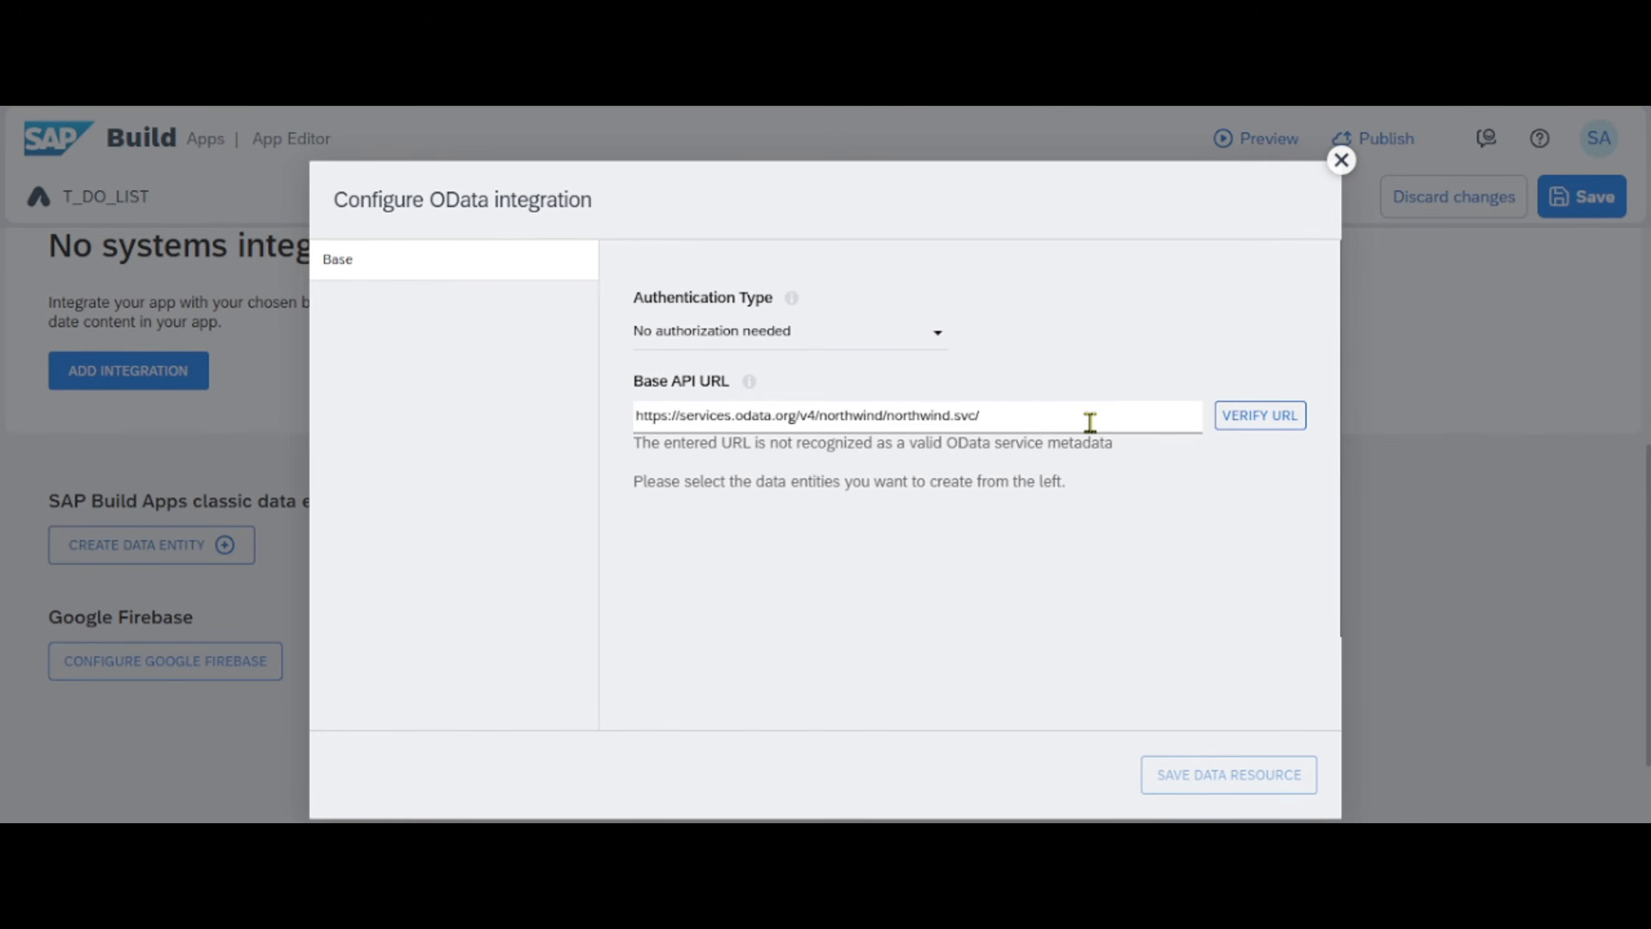
# - Verify the OData base API URL, enable the Products entity instead of Orders, and close the integration setup without saving
pyautogui.click(1241, 426)
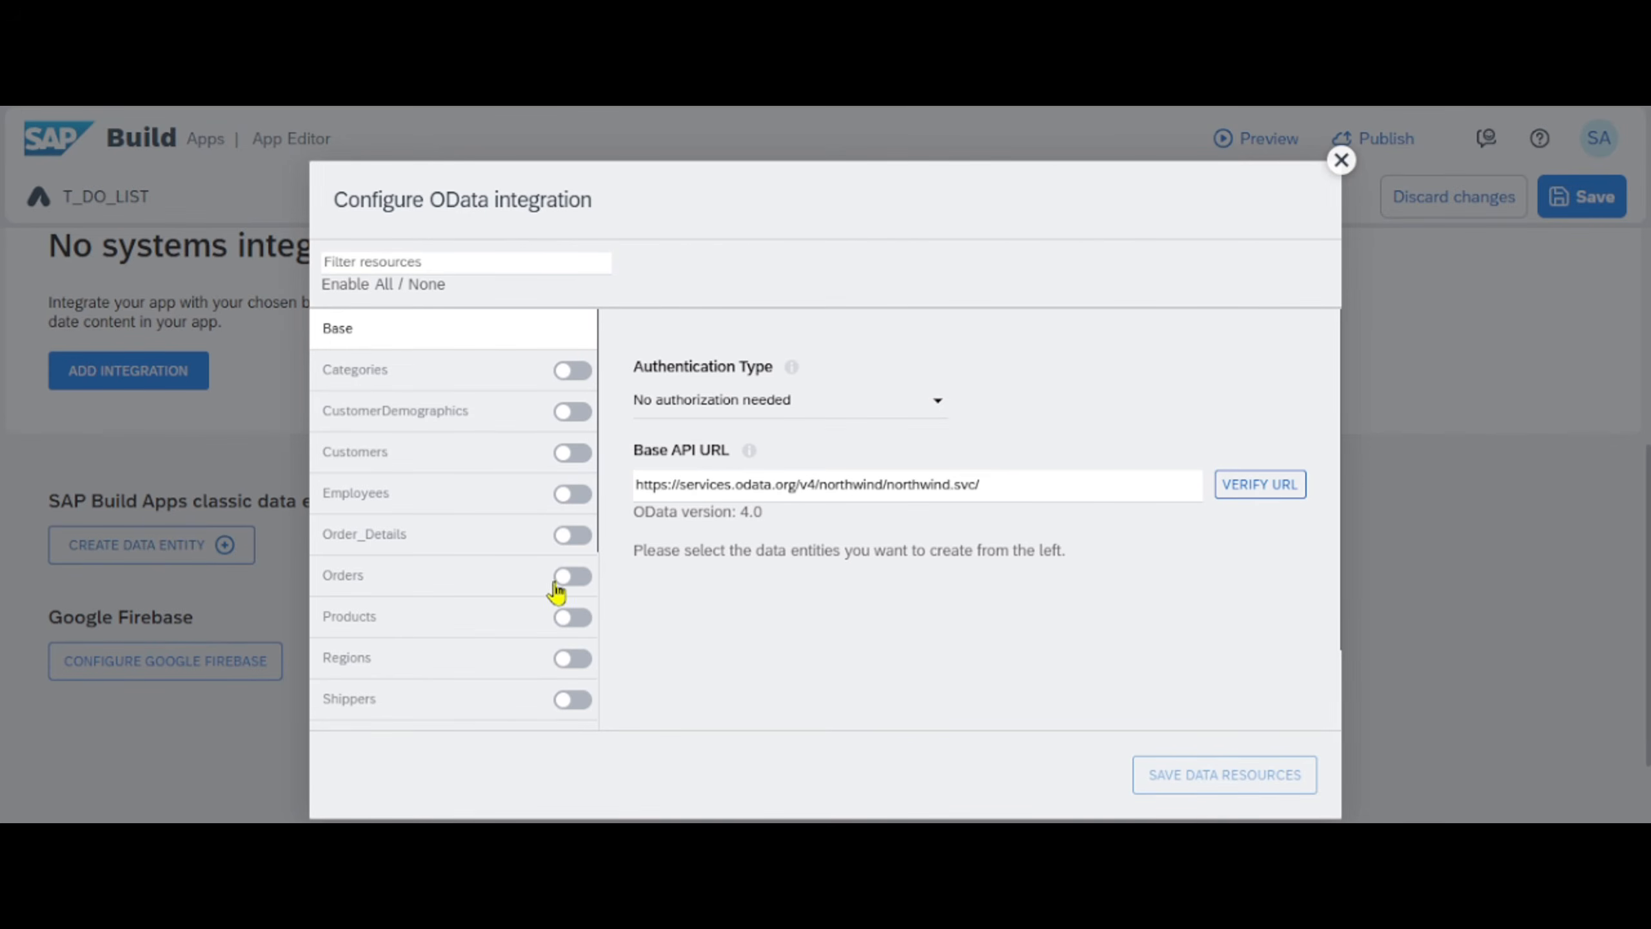
pyautogui.click(576, 582)
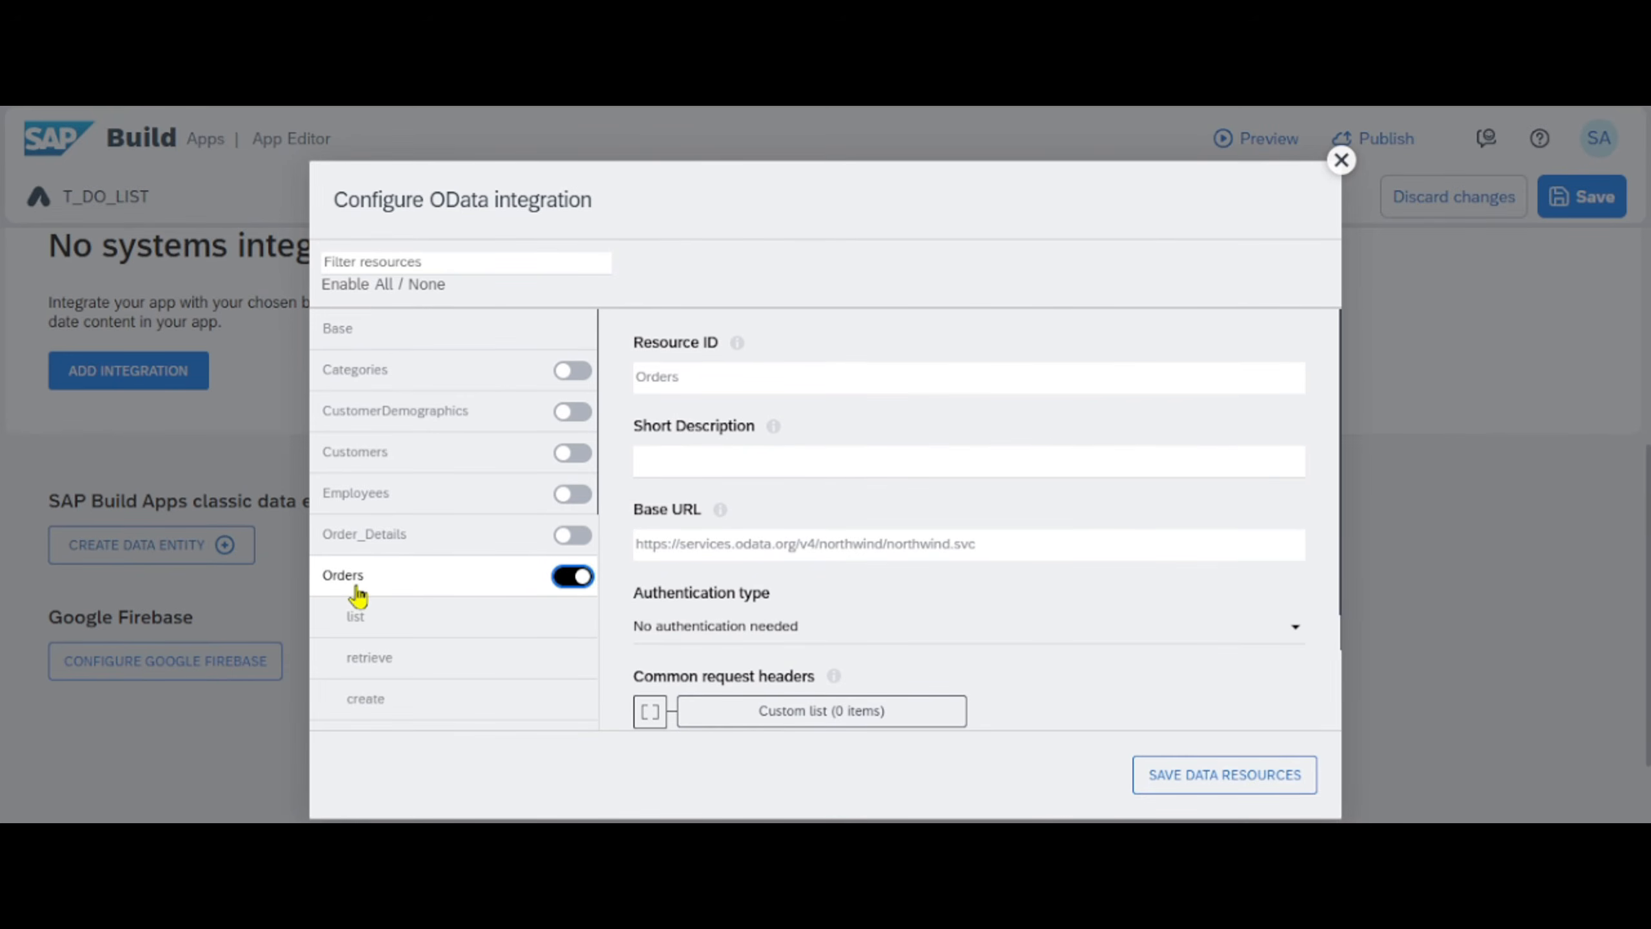
pyautogui.click(564, 583)
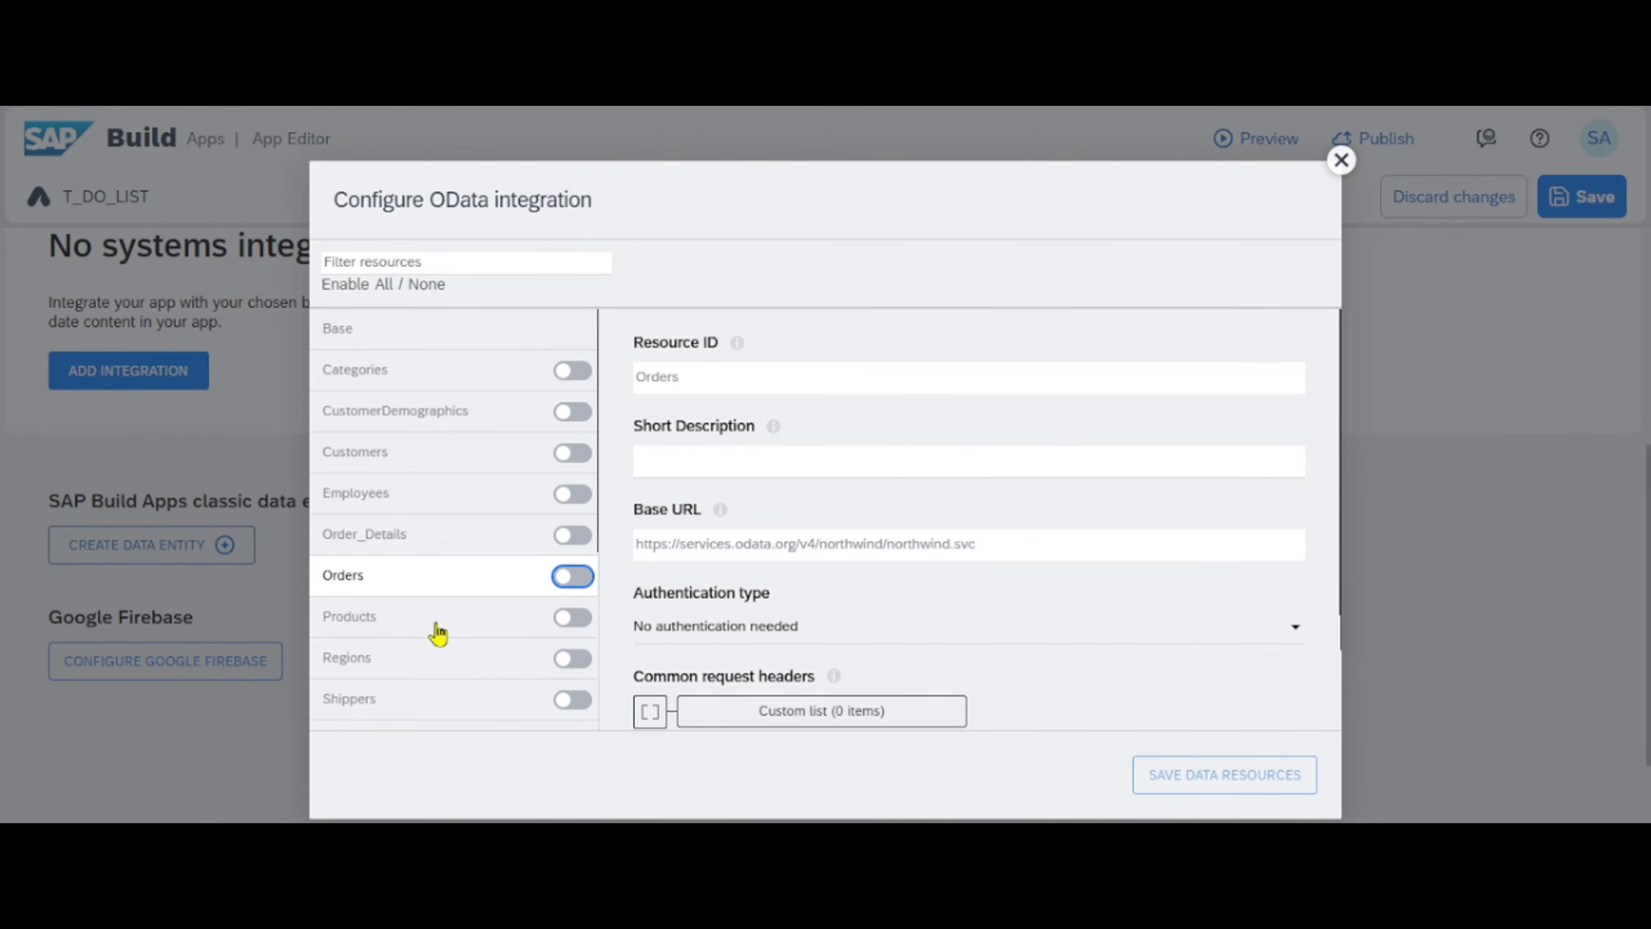
pyautogui.click(585, 617)
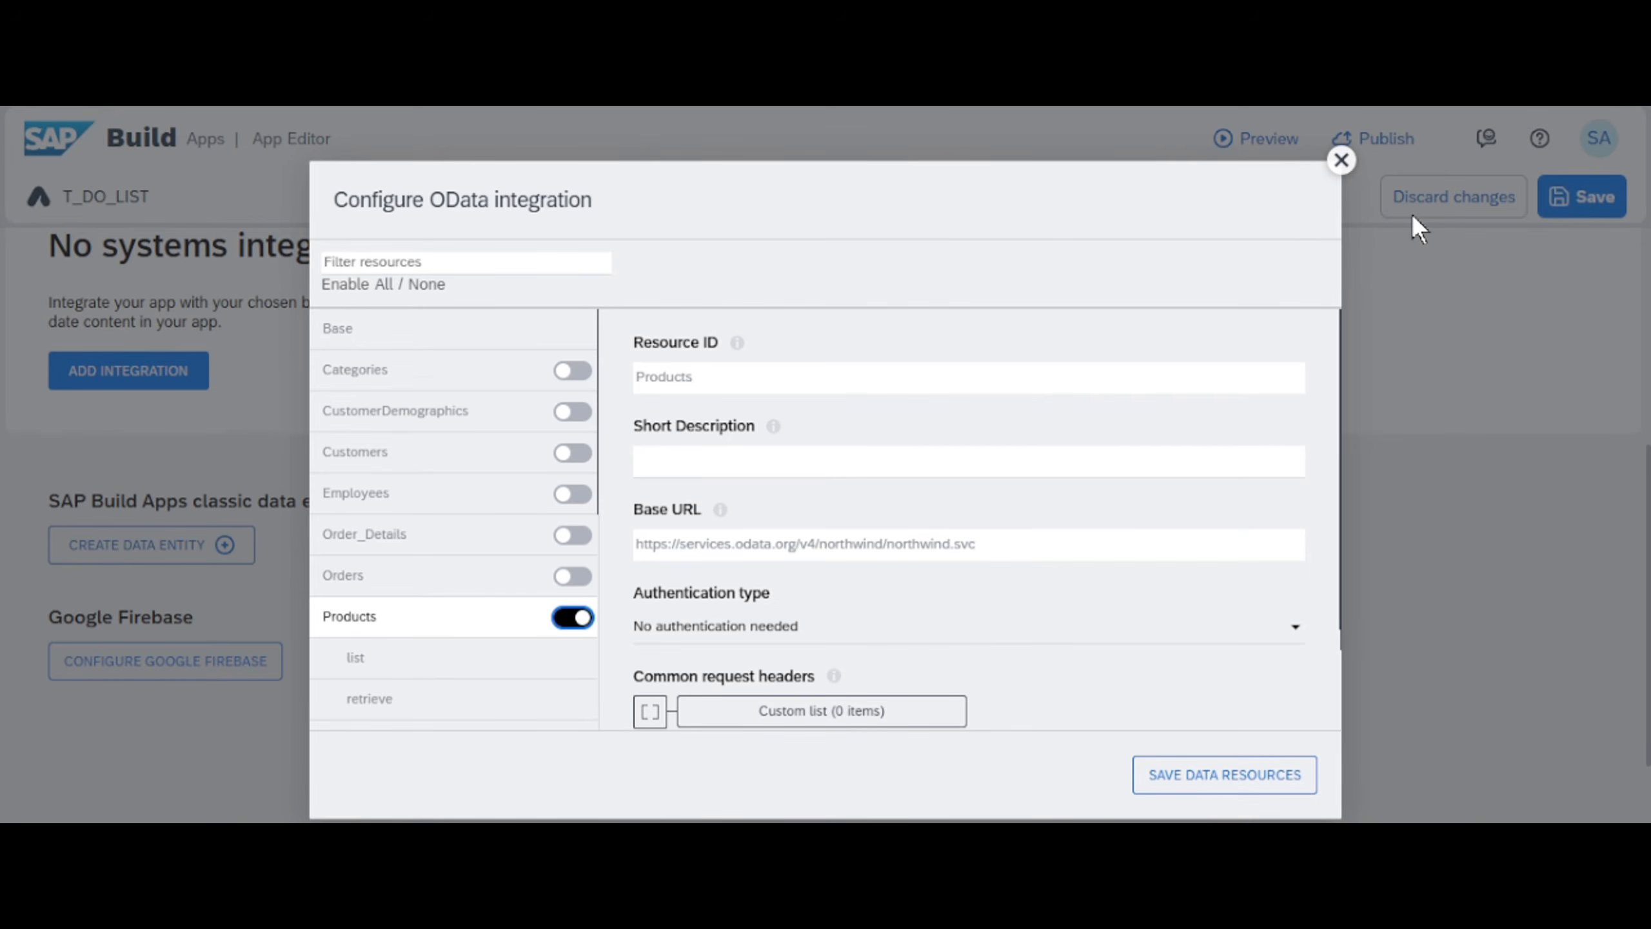
pyautogui.click(1035, 458)
pyautogui.click(1341, 161)
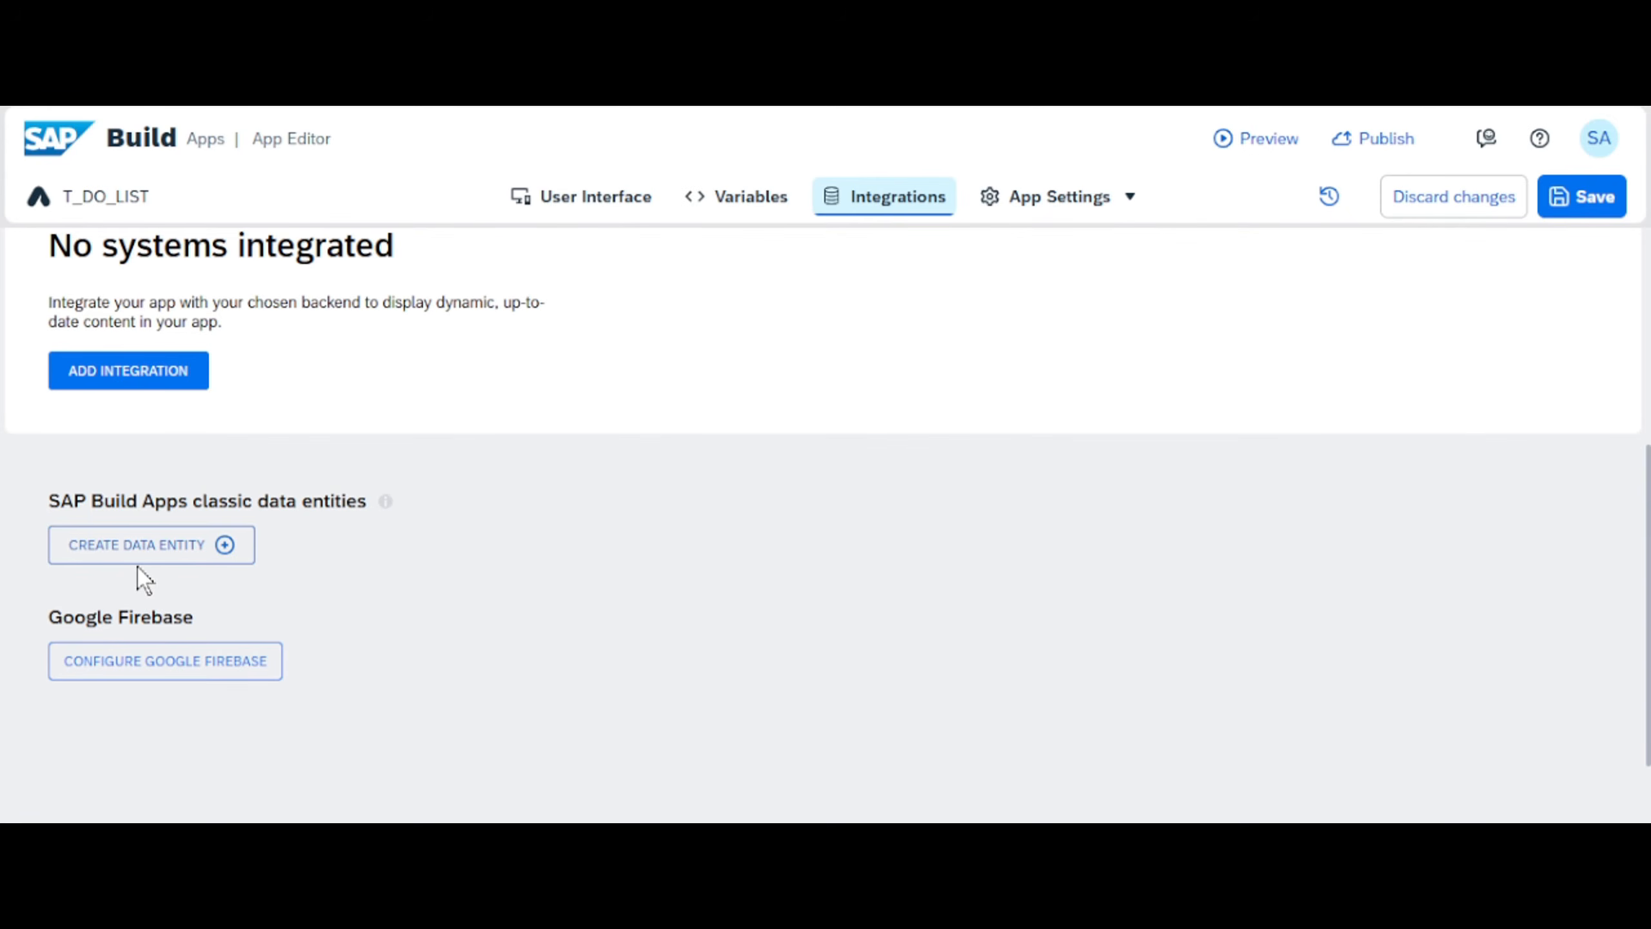
# - Enable the Google Firebase connector in the app's Firebase configuration and return to the data overview
pyautogui.click(168, 665)
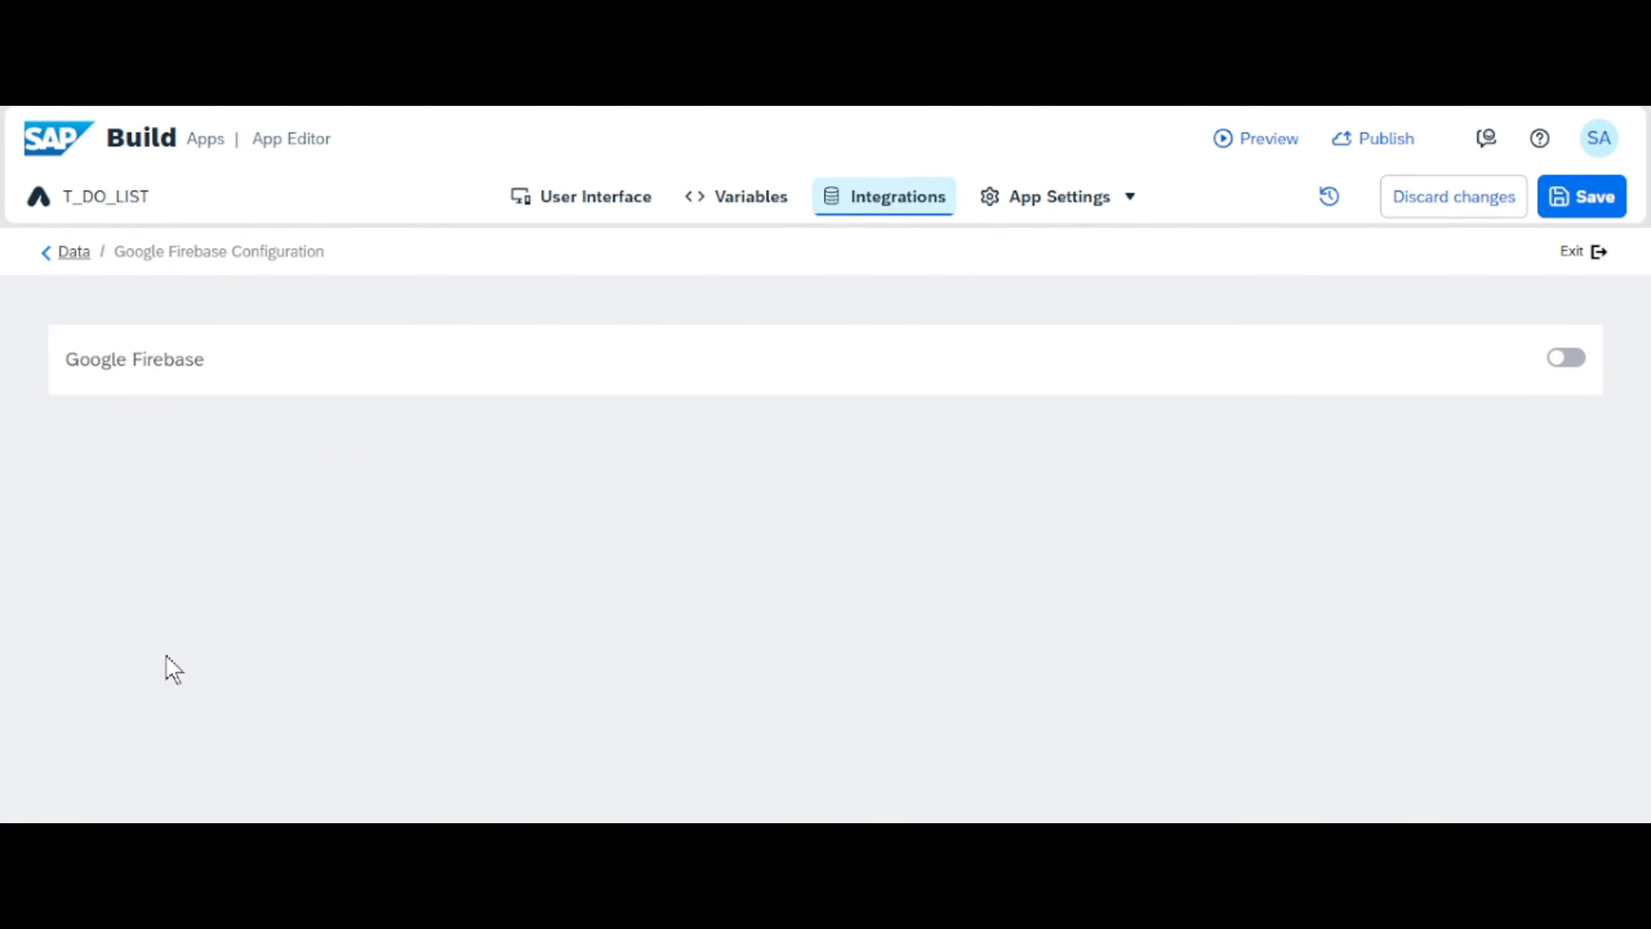
pyautogui.click(1566, 359)
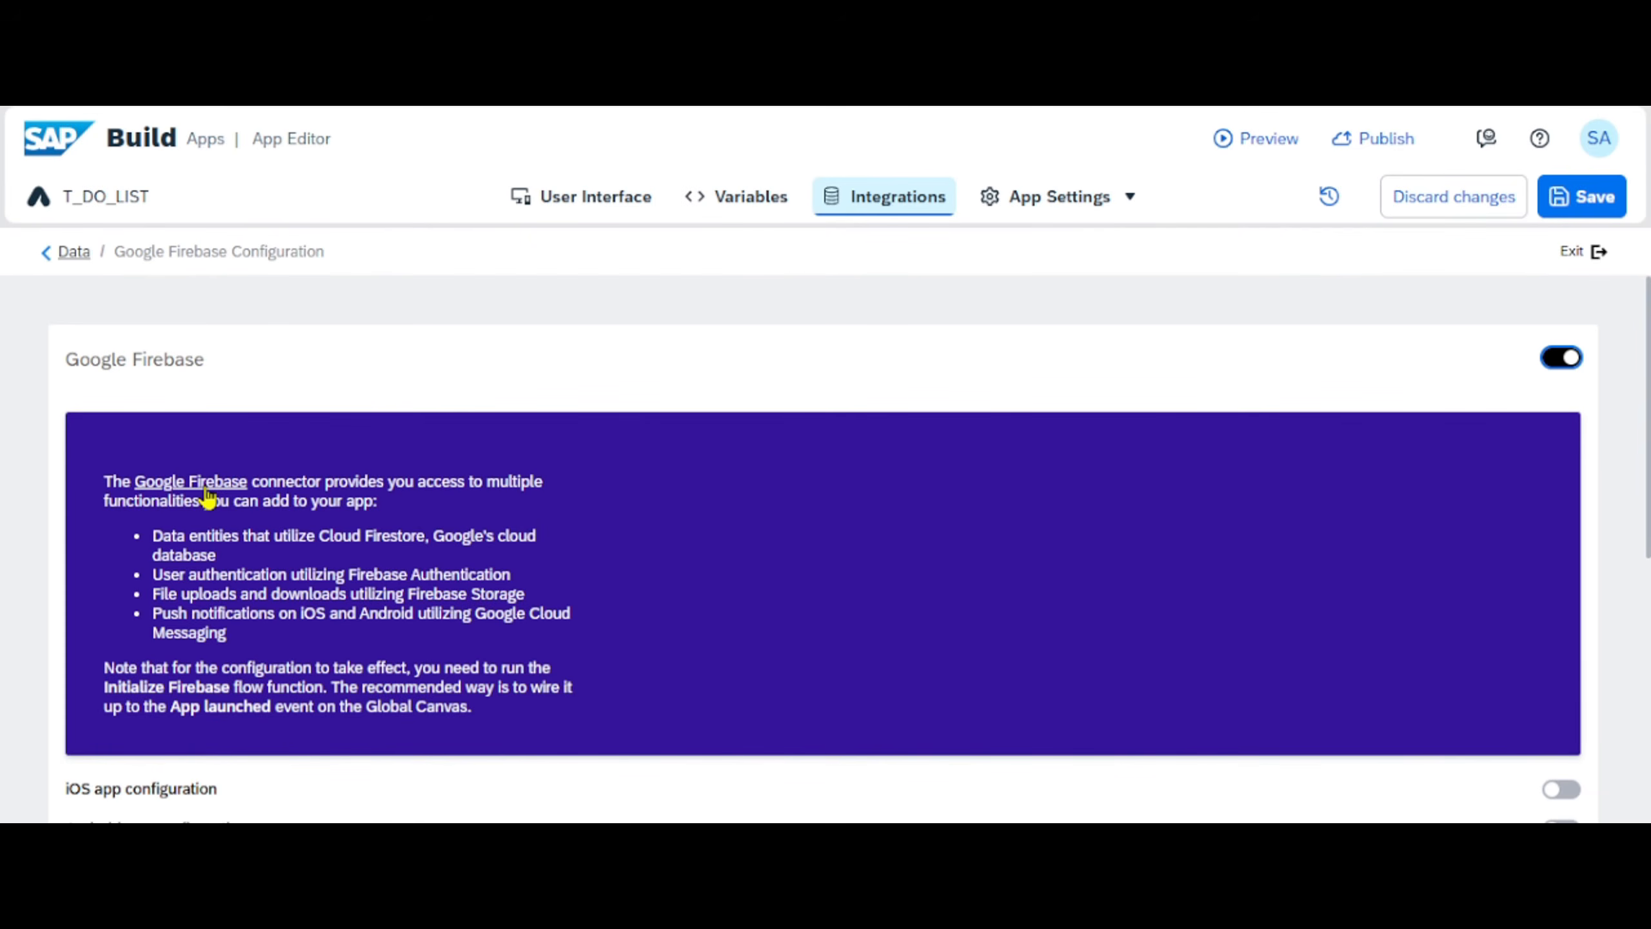
pyautogui.click(75, 253)
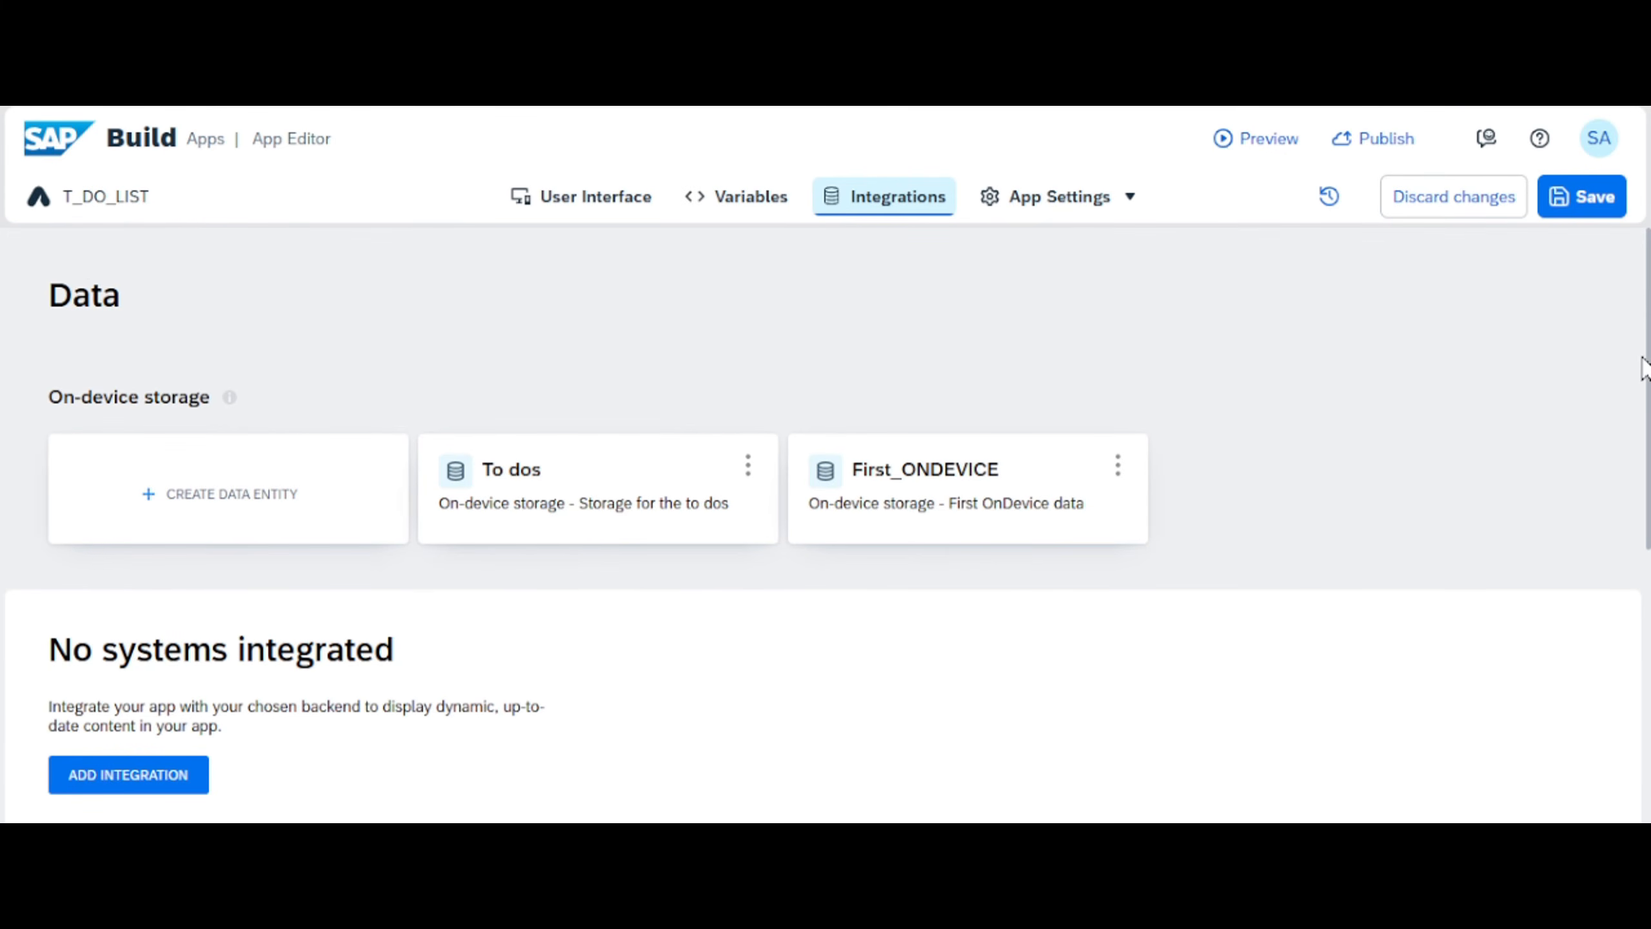
# - Start a universal REST API integration under the classic data entities and examine its data entity name and base API URL settings
pyautogui.moveTo(1645, 510); pyautogui.dragTo(1645, 547)
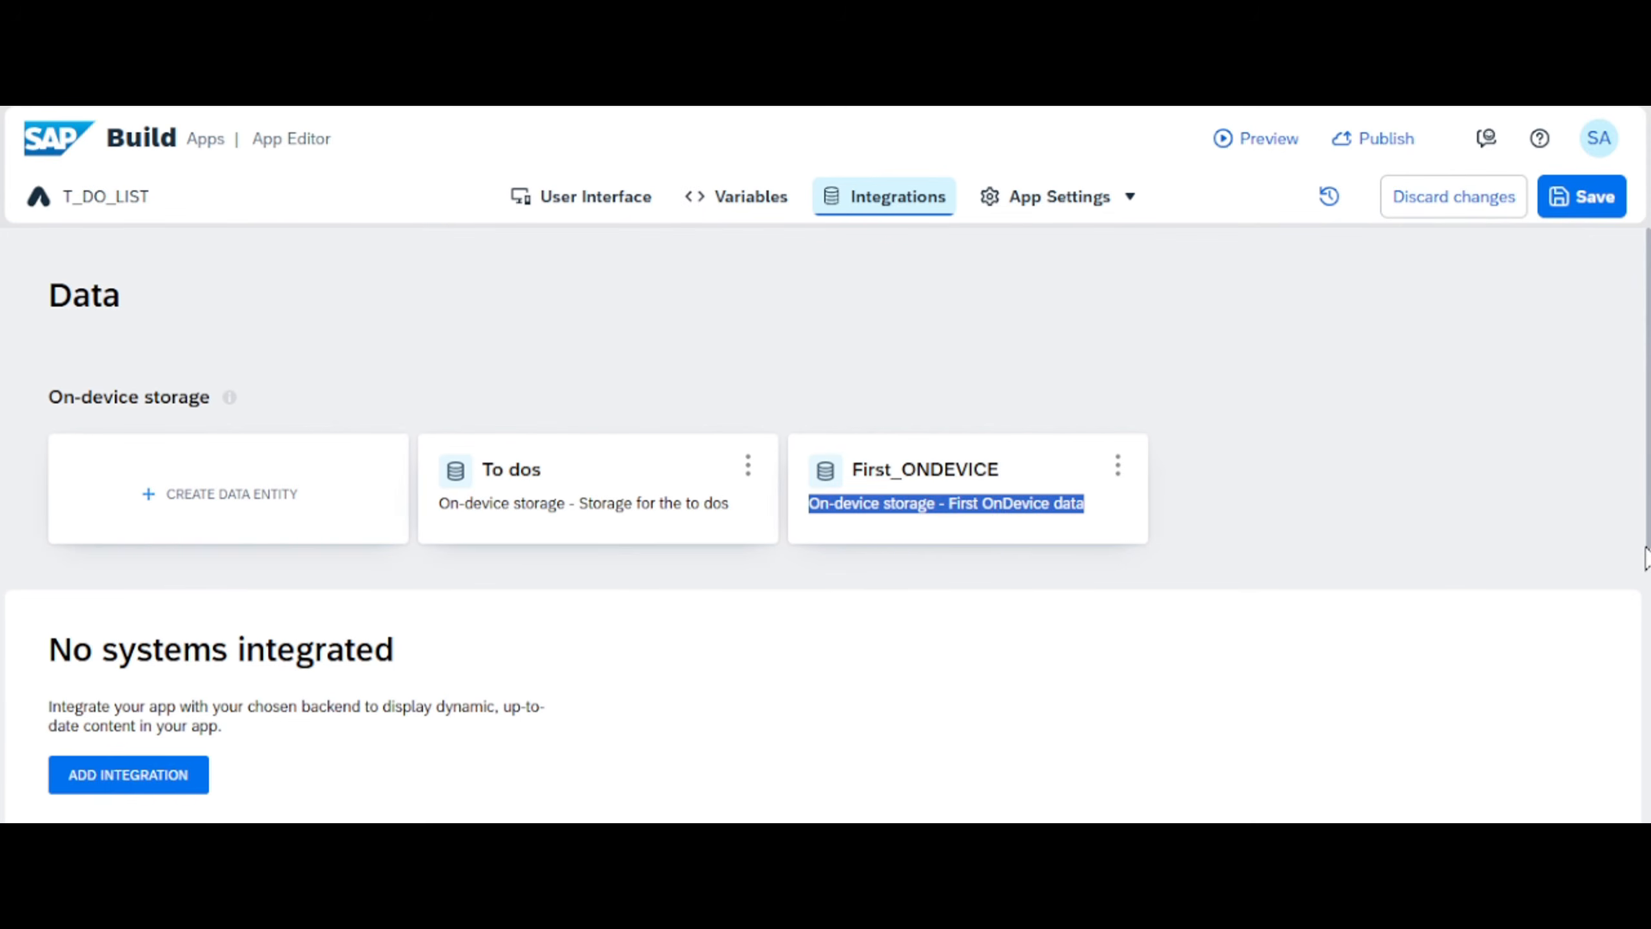
pyautogui.click(1645, 557)
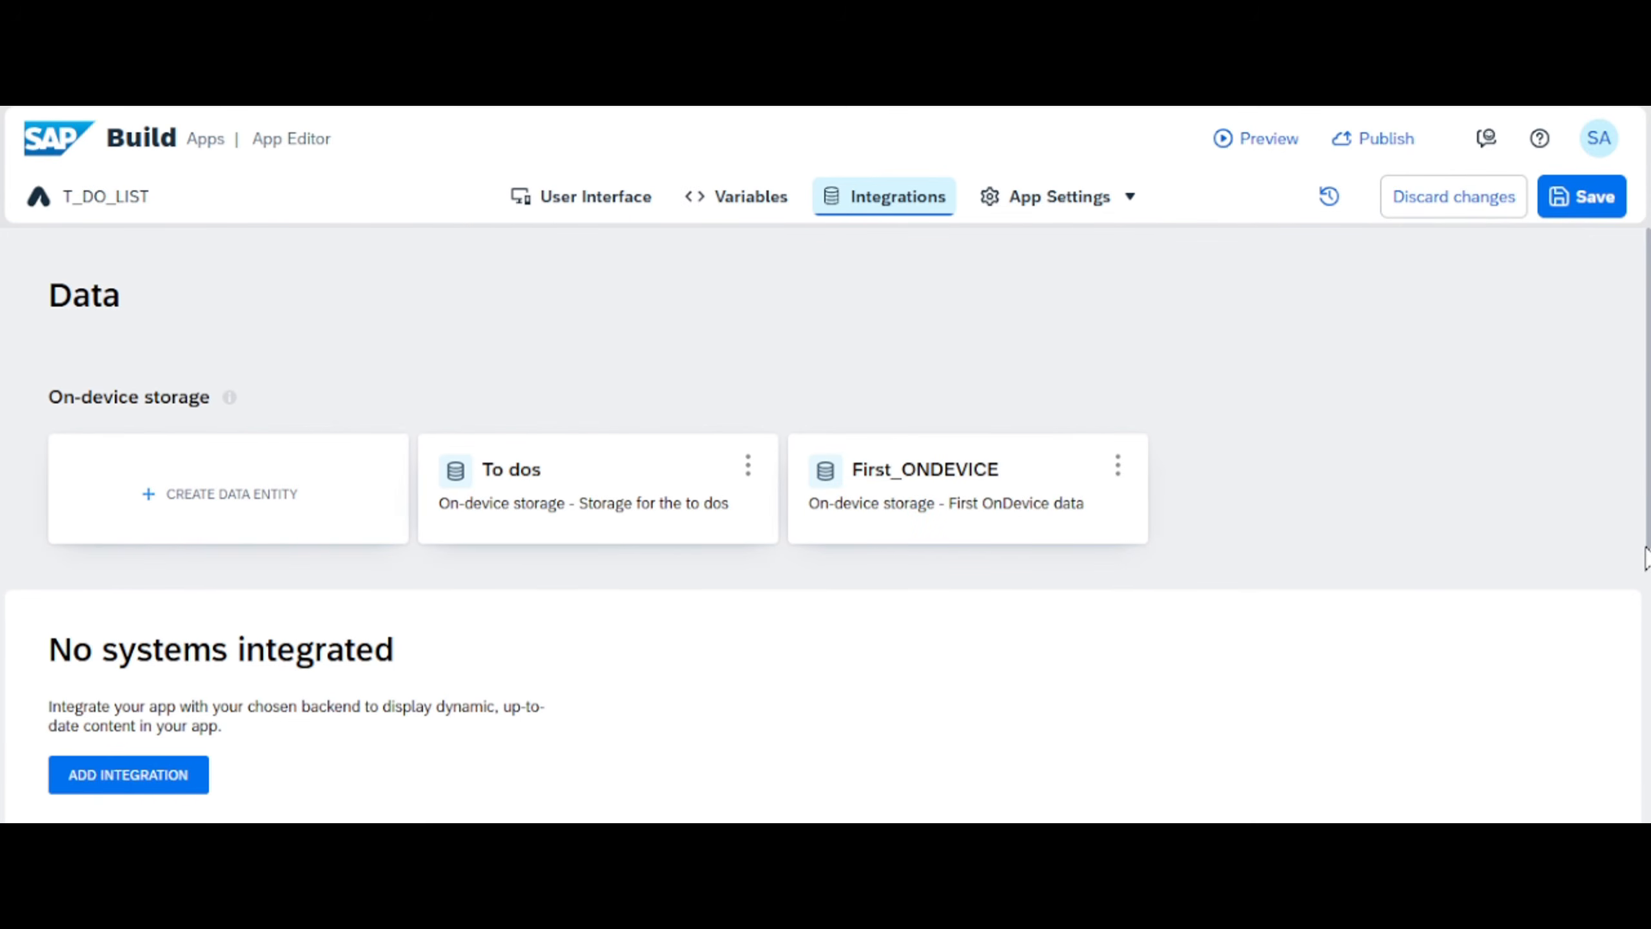
pyautogui.scroll(-5, 1646, 558)
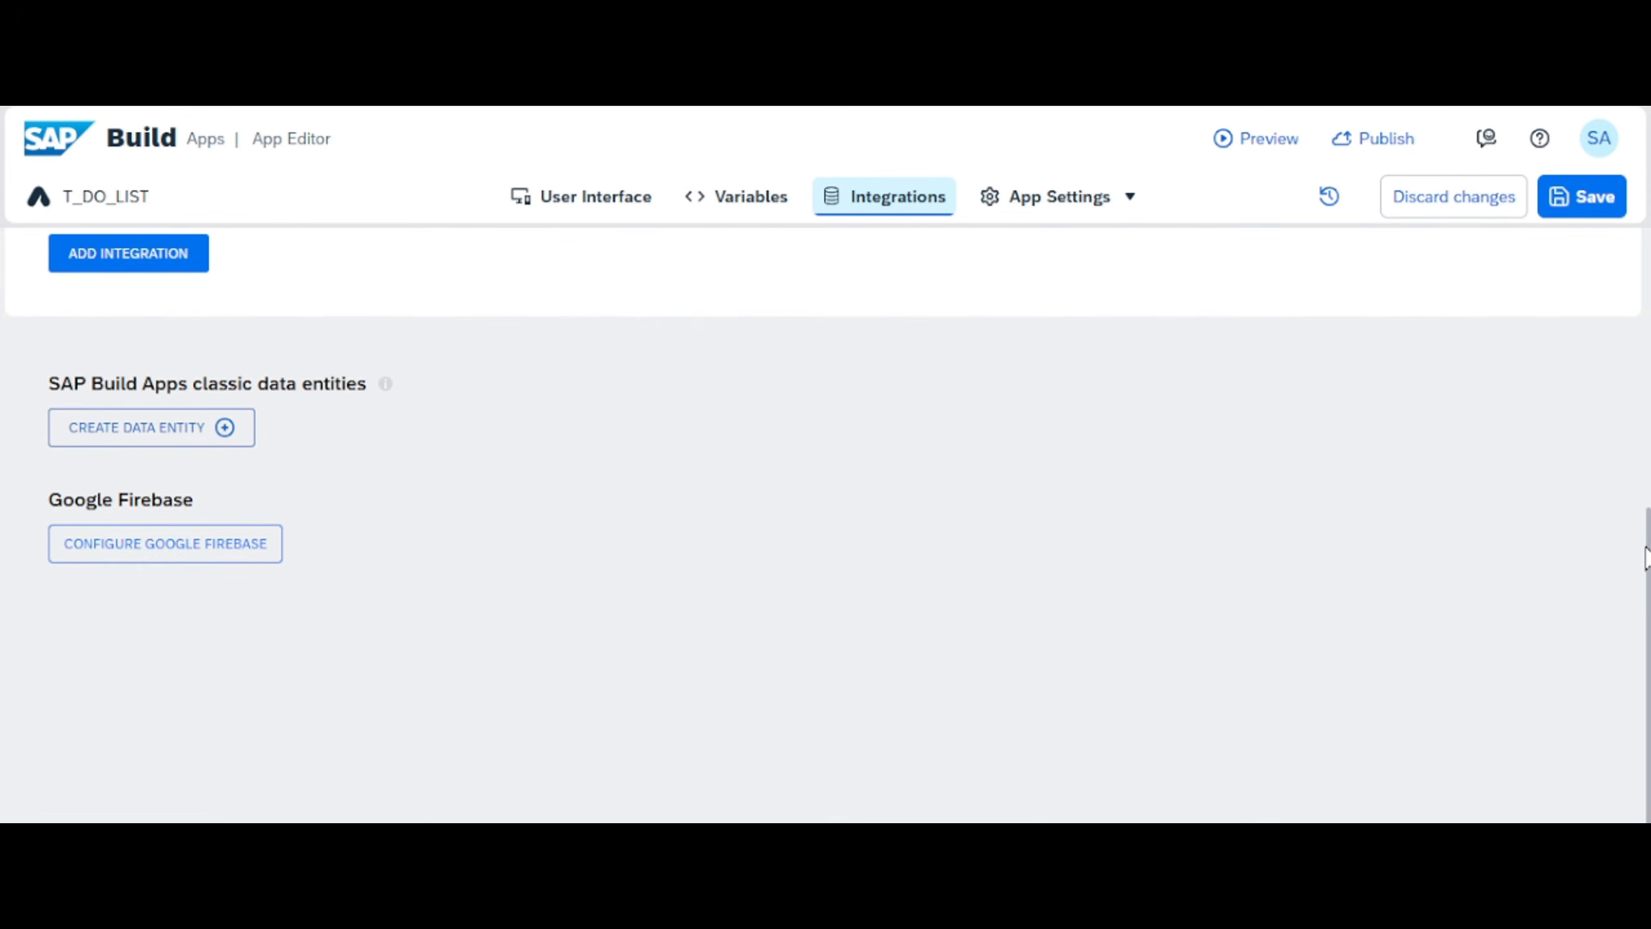
pyautogui.click(138, 427)
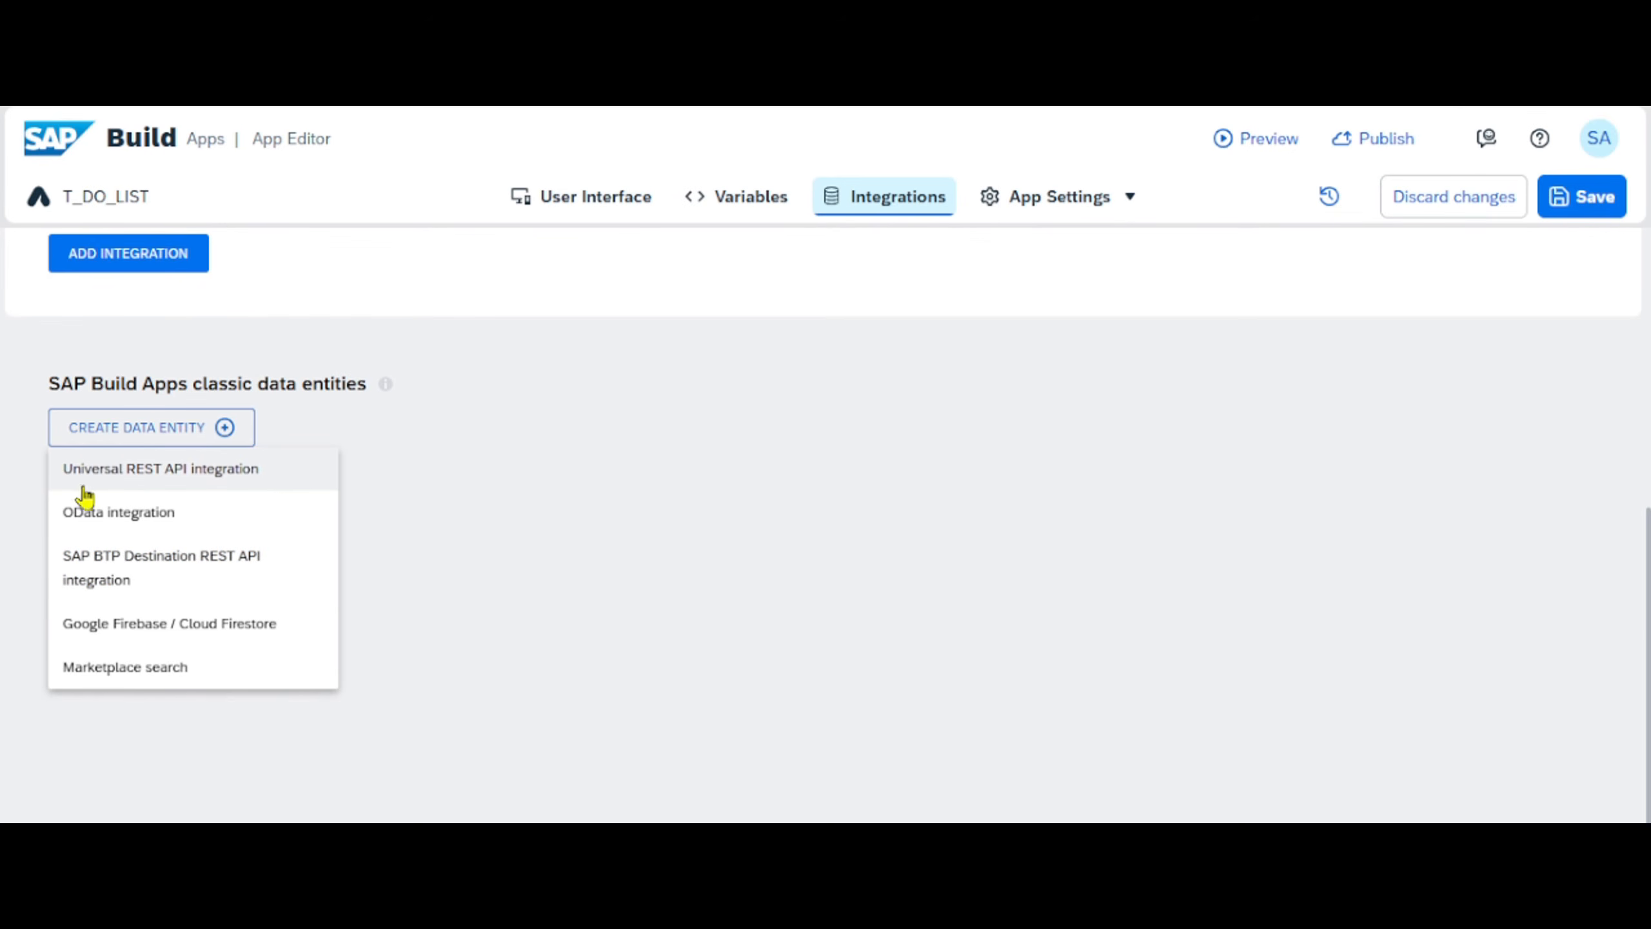
pyautogui.click(144, 473)
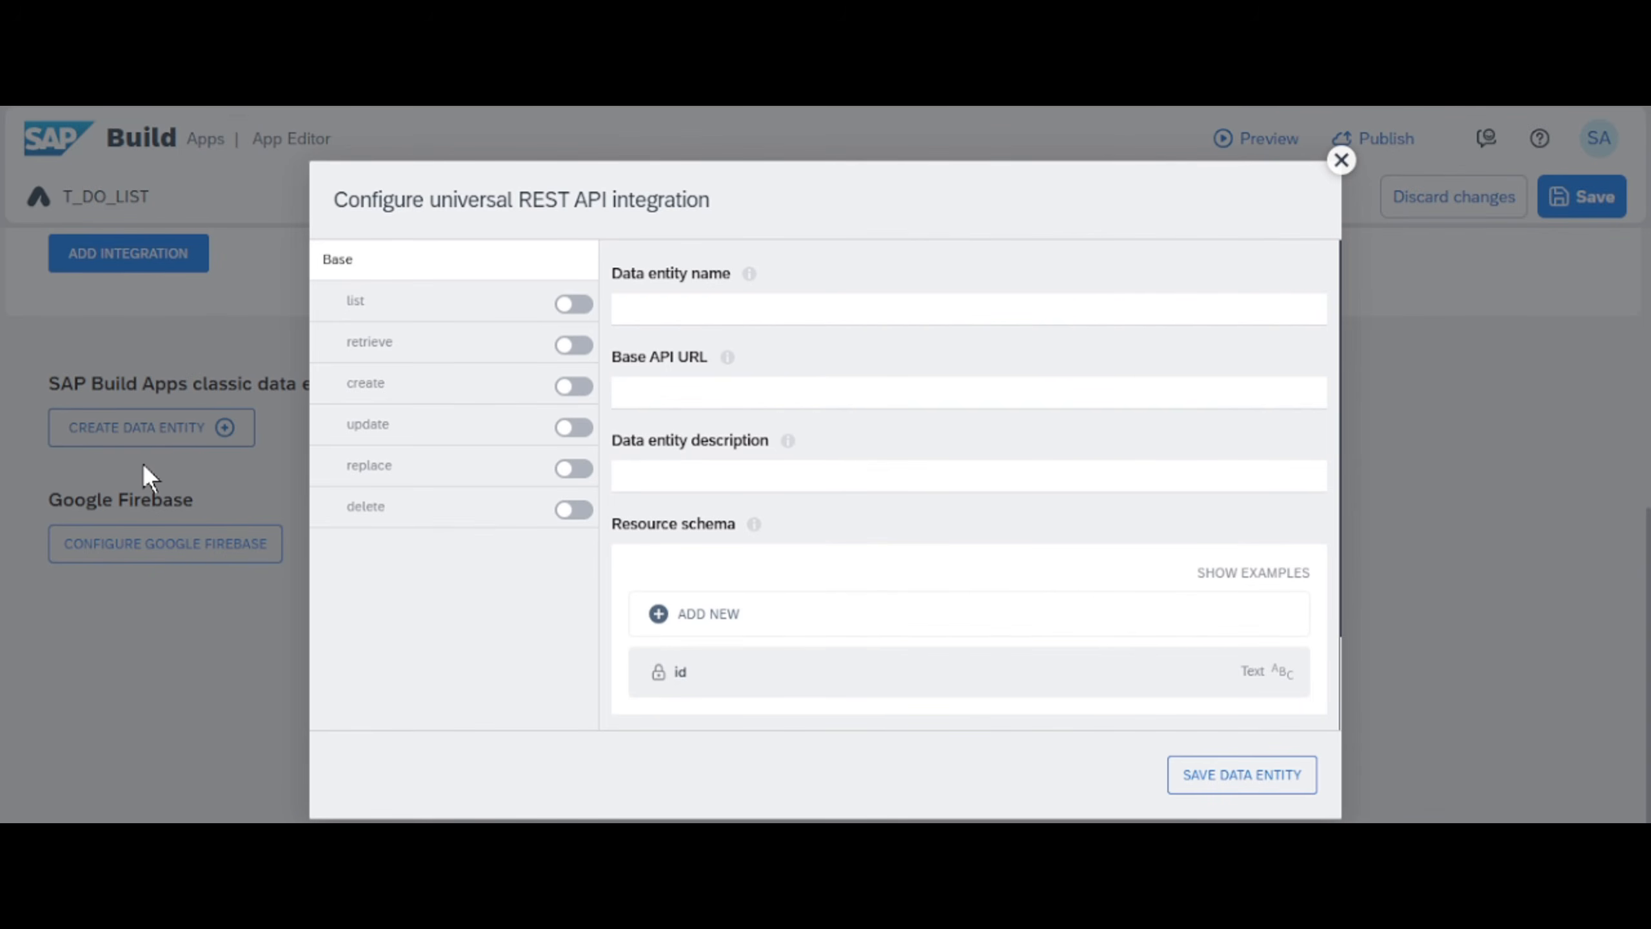
pyautogui.click(705, 310)
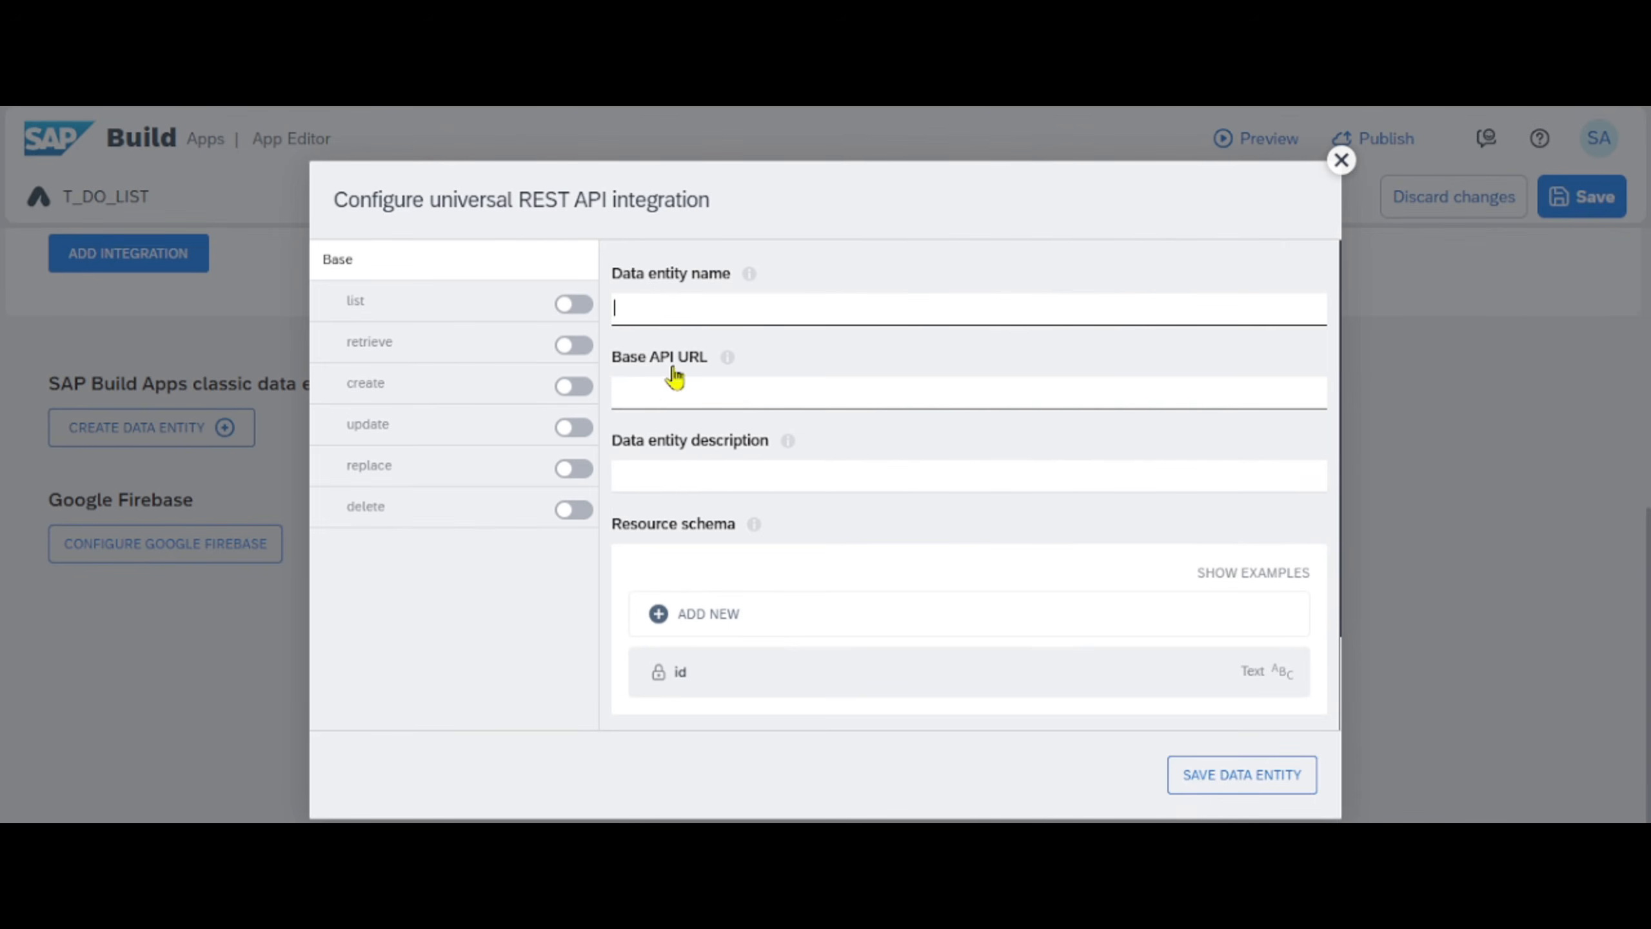
pyautogui.click(660, 390)
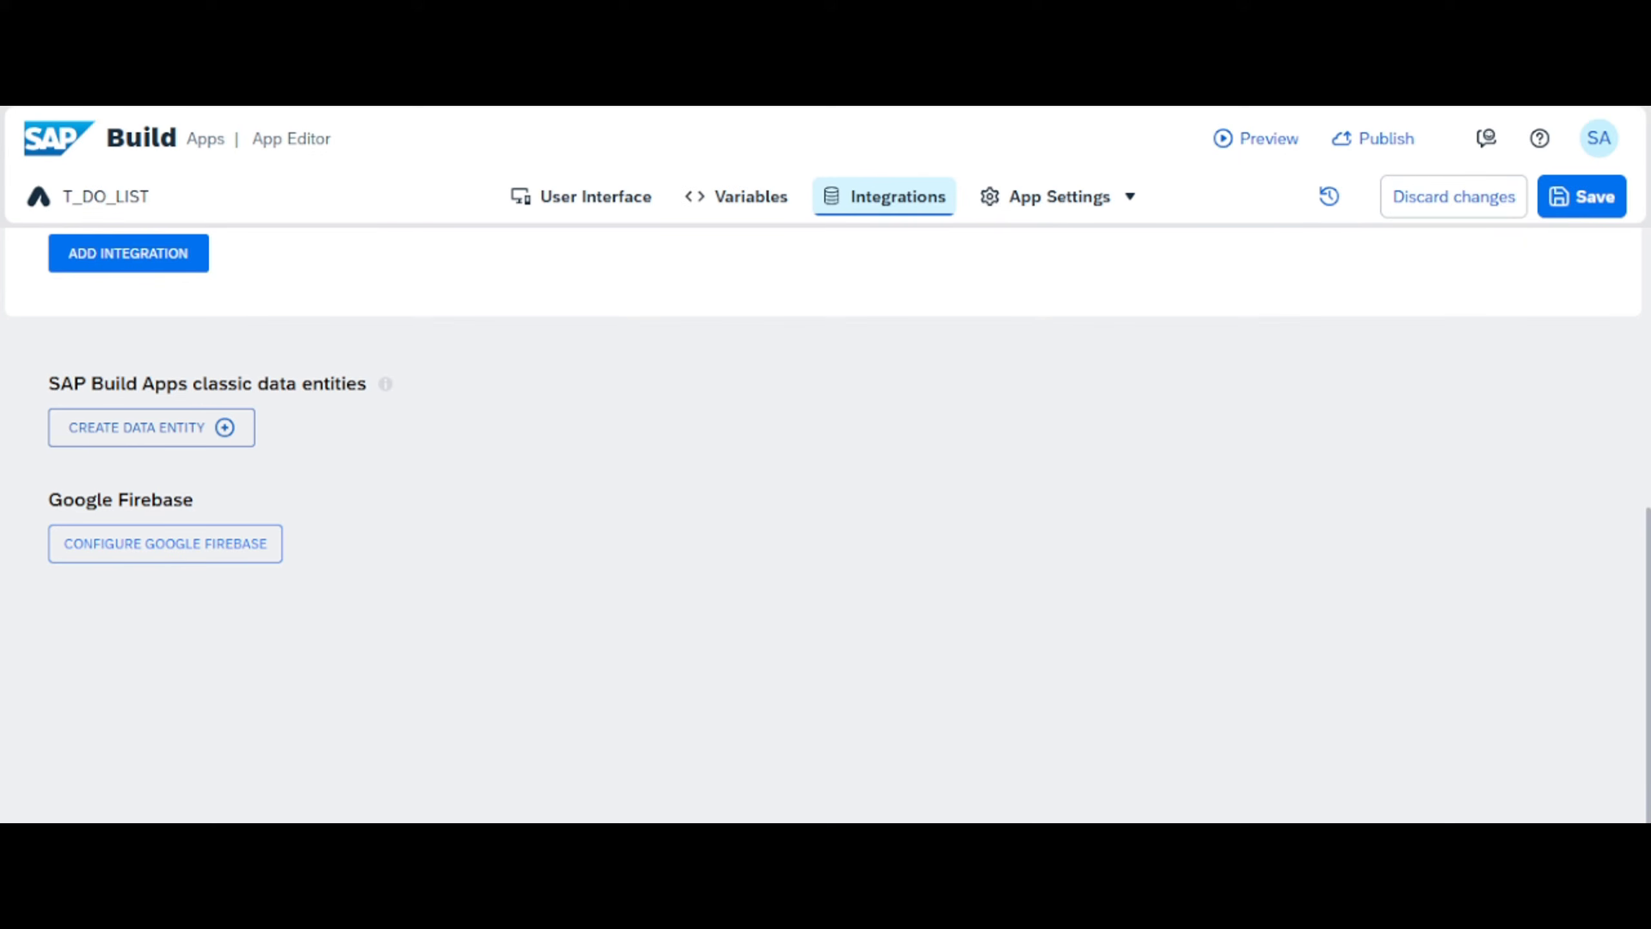
# - Switch to the SAP Learning course page and review the lessons in the Getting Started With SAP Build Apps unit
pyautogui.click(1511, 17)
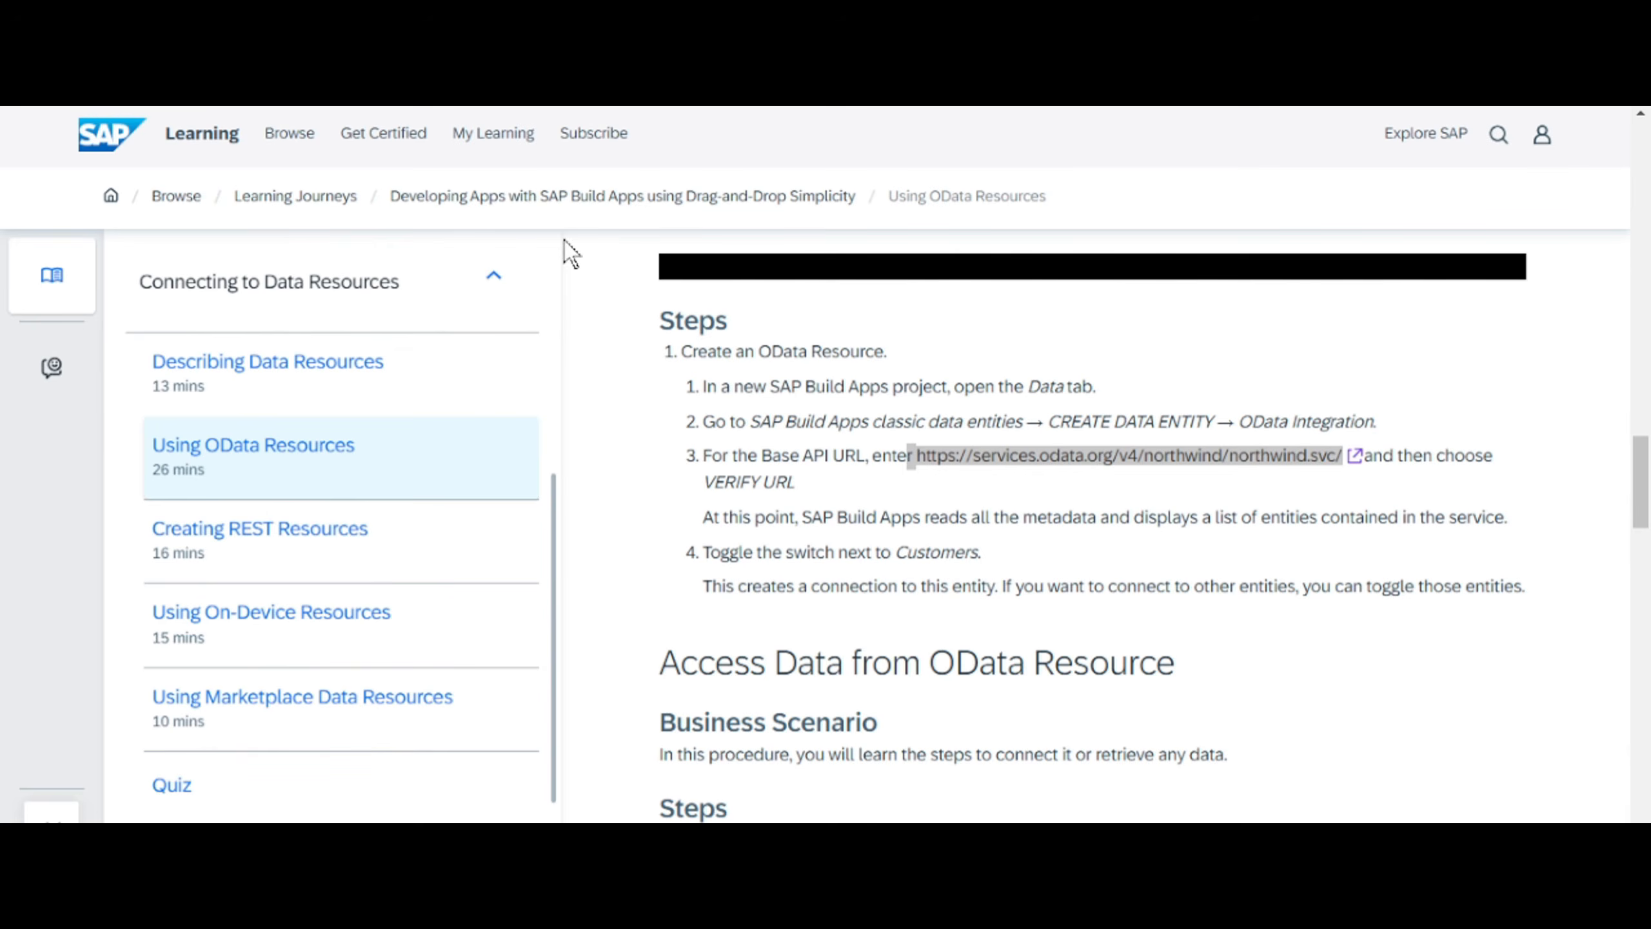
pyautogui.click(495, 277)
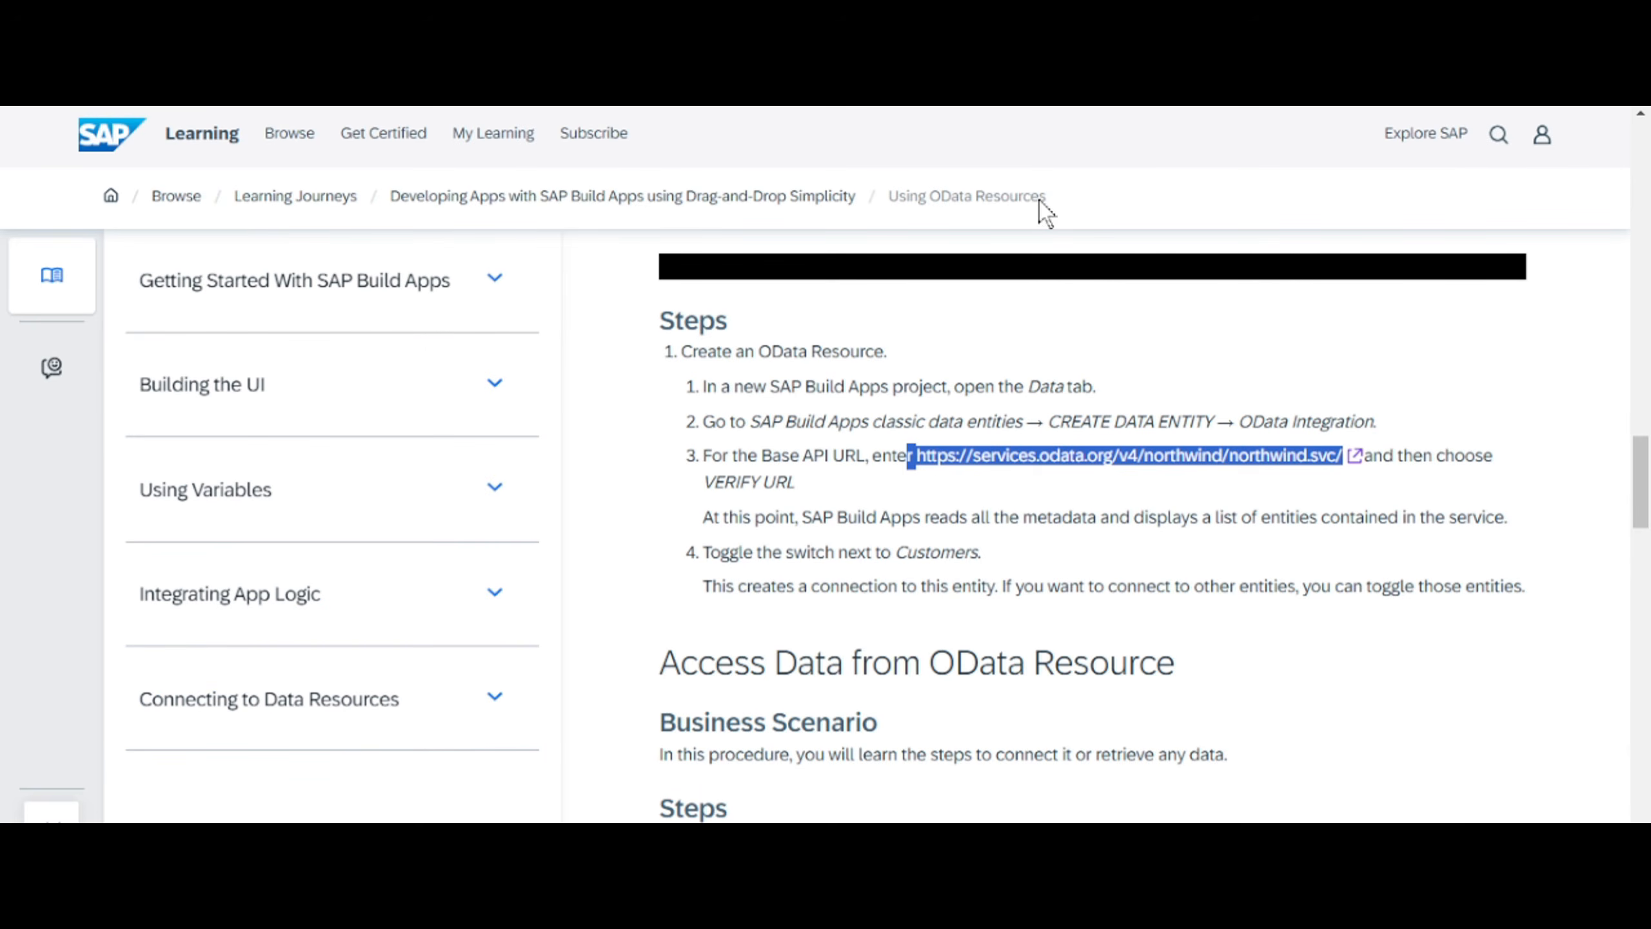
pyautogui.moveTo(1641, 514); pyautogui.dragTo(1641, 162)
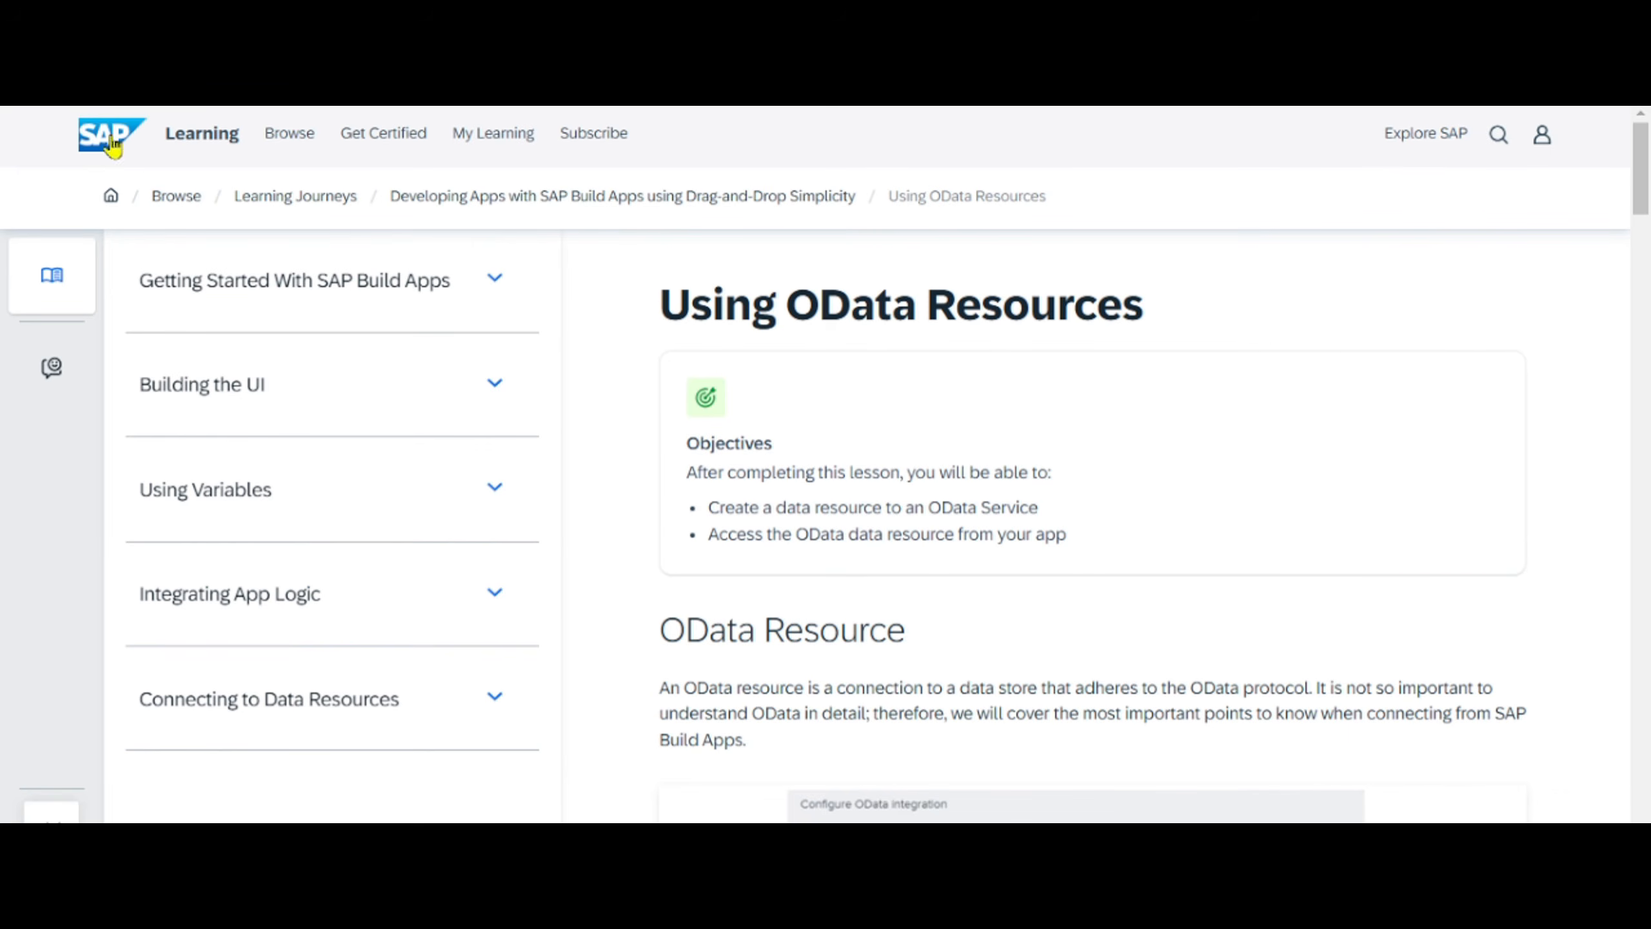
pyautogui.click(228, 286)
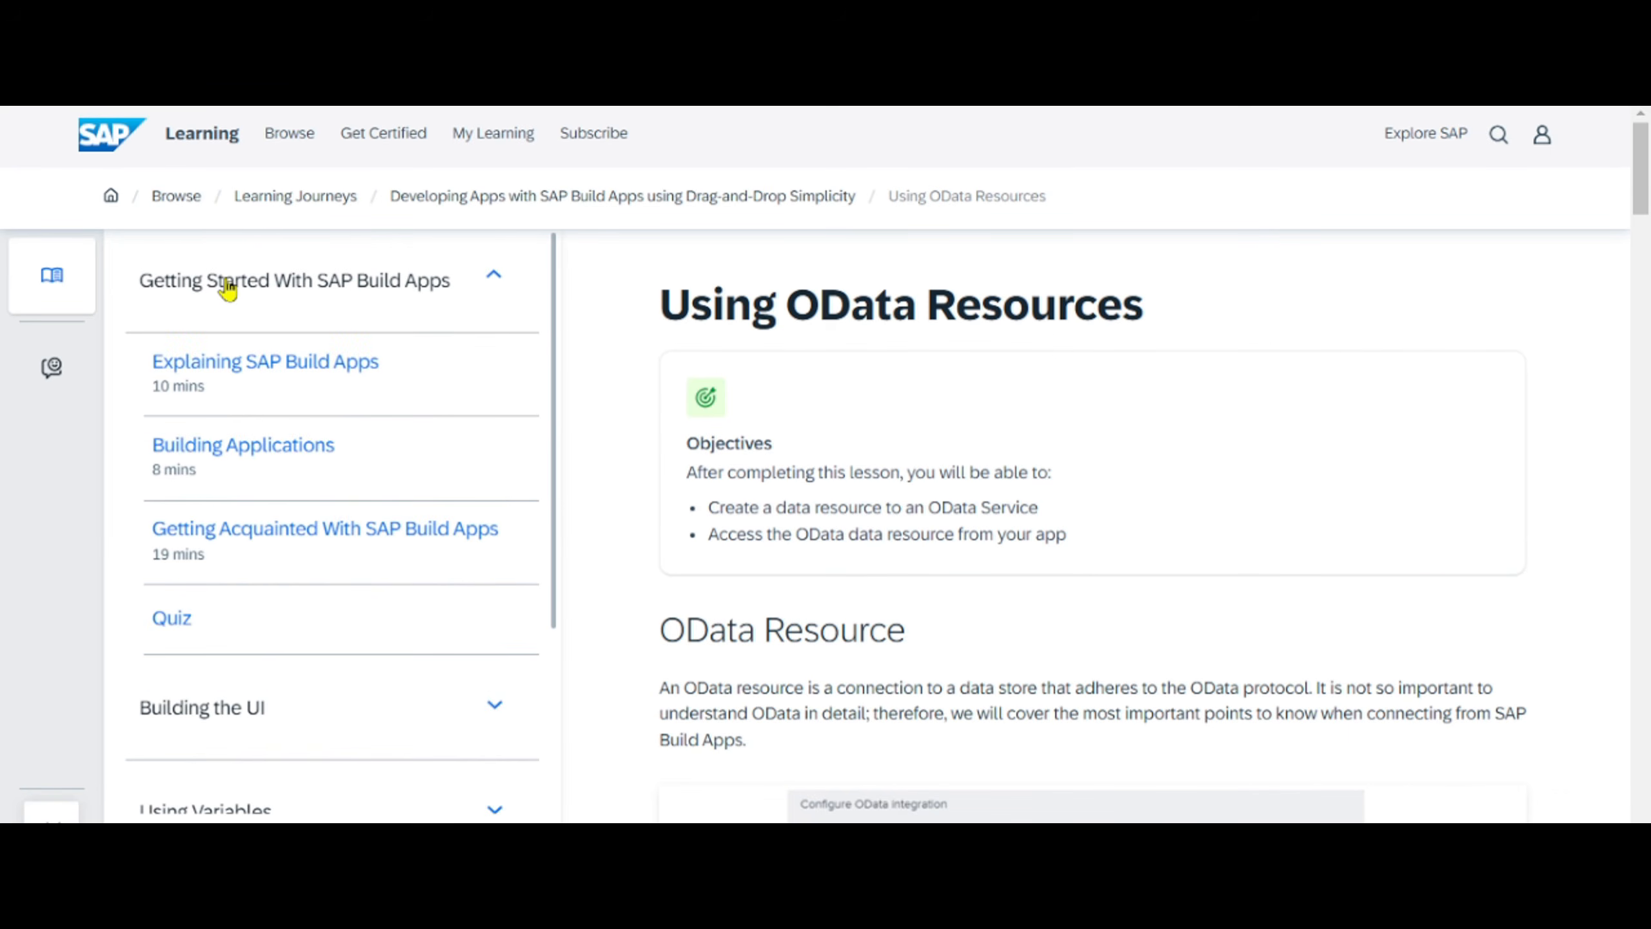
pyautogui.click(228, 286)
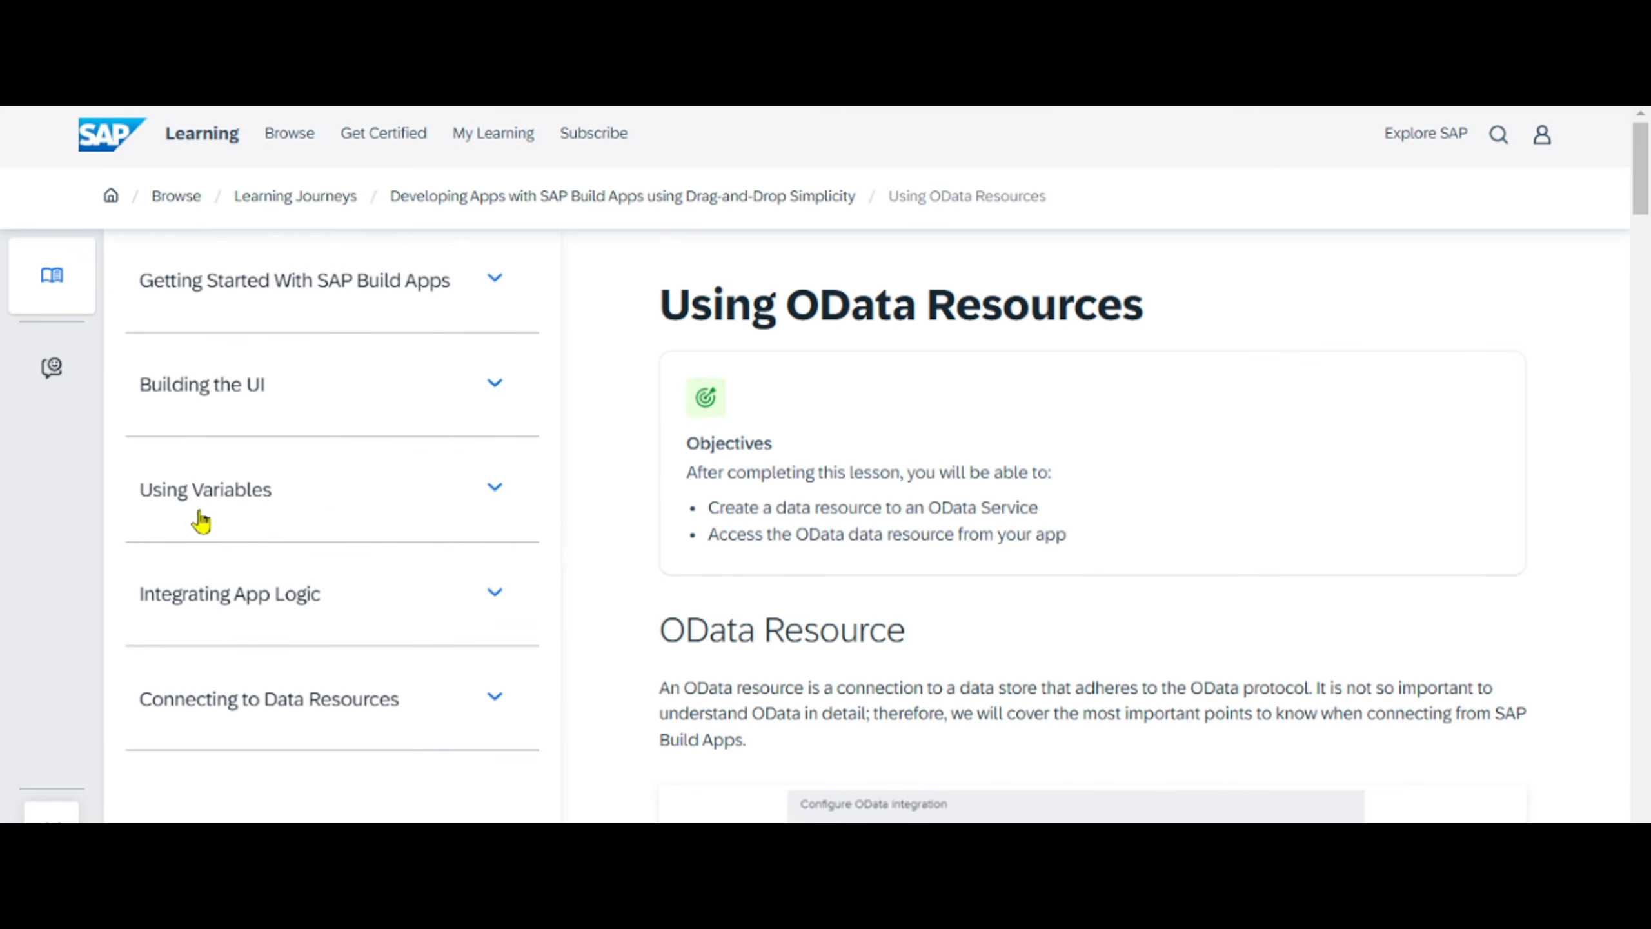
# - Review the lessons listed under Using Variables, Building the UI, Integrating App Logic and Connecting to Data Resources
pyautogui.click(339, 497)
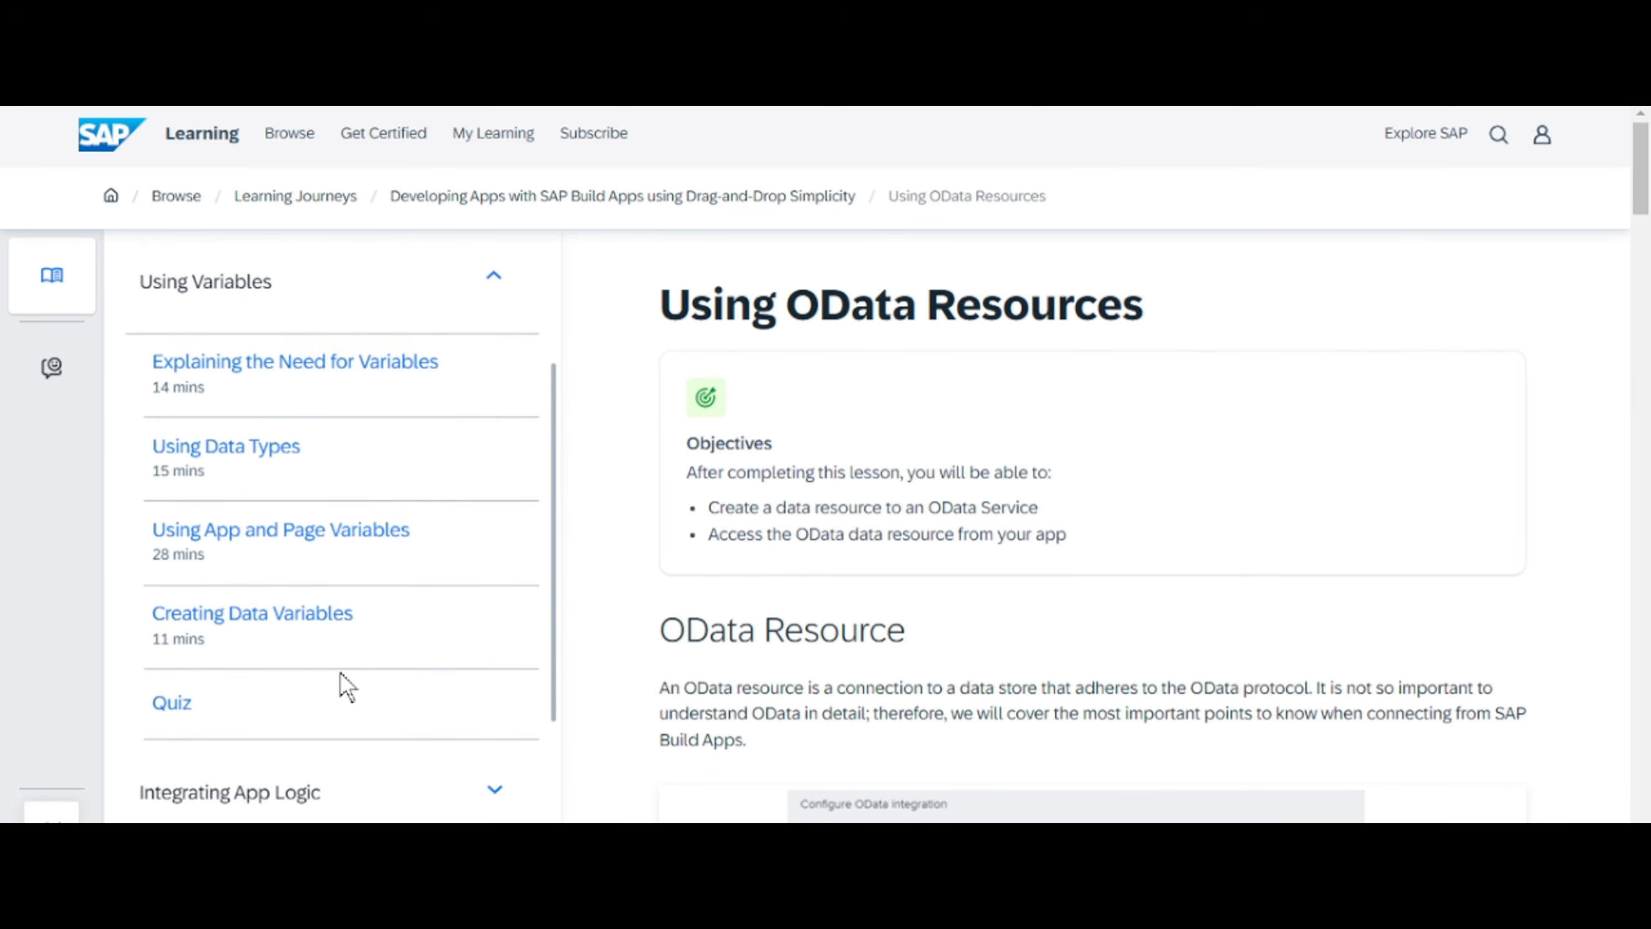
pyautogui.moveTo(558, 471); pyautogui.dragTo(565, 302)
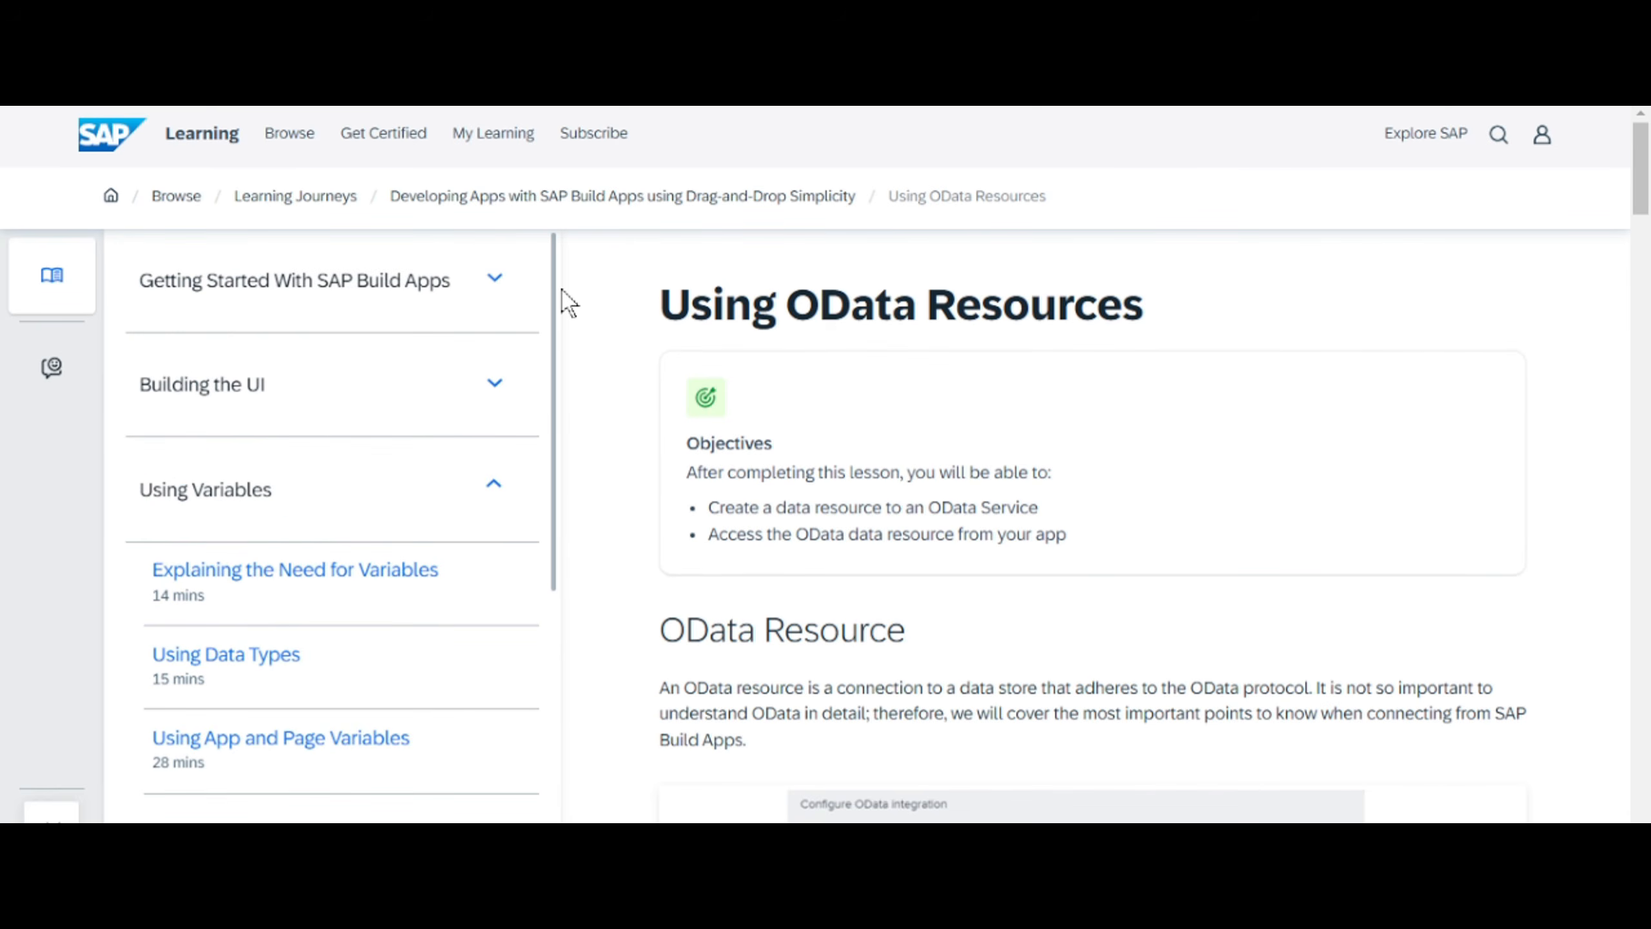
pyautogui.click(499, 388)
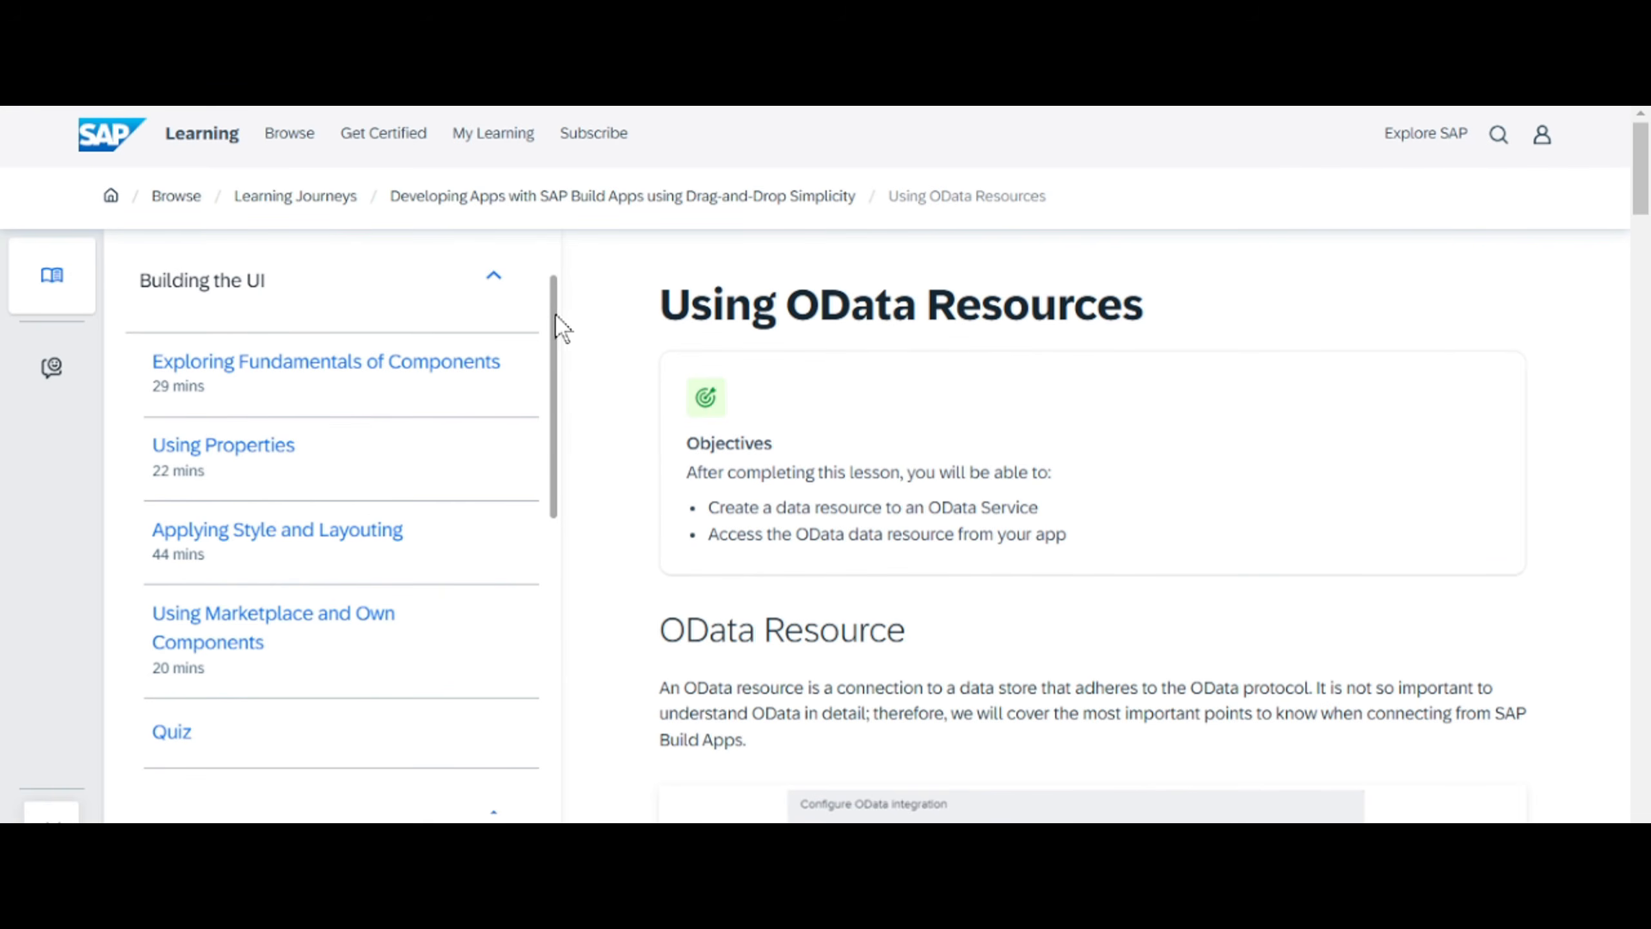
pyautogui.moveTo(550, 325); pyautogui.dragTo(534, 601)
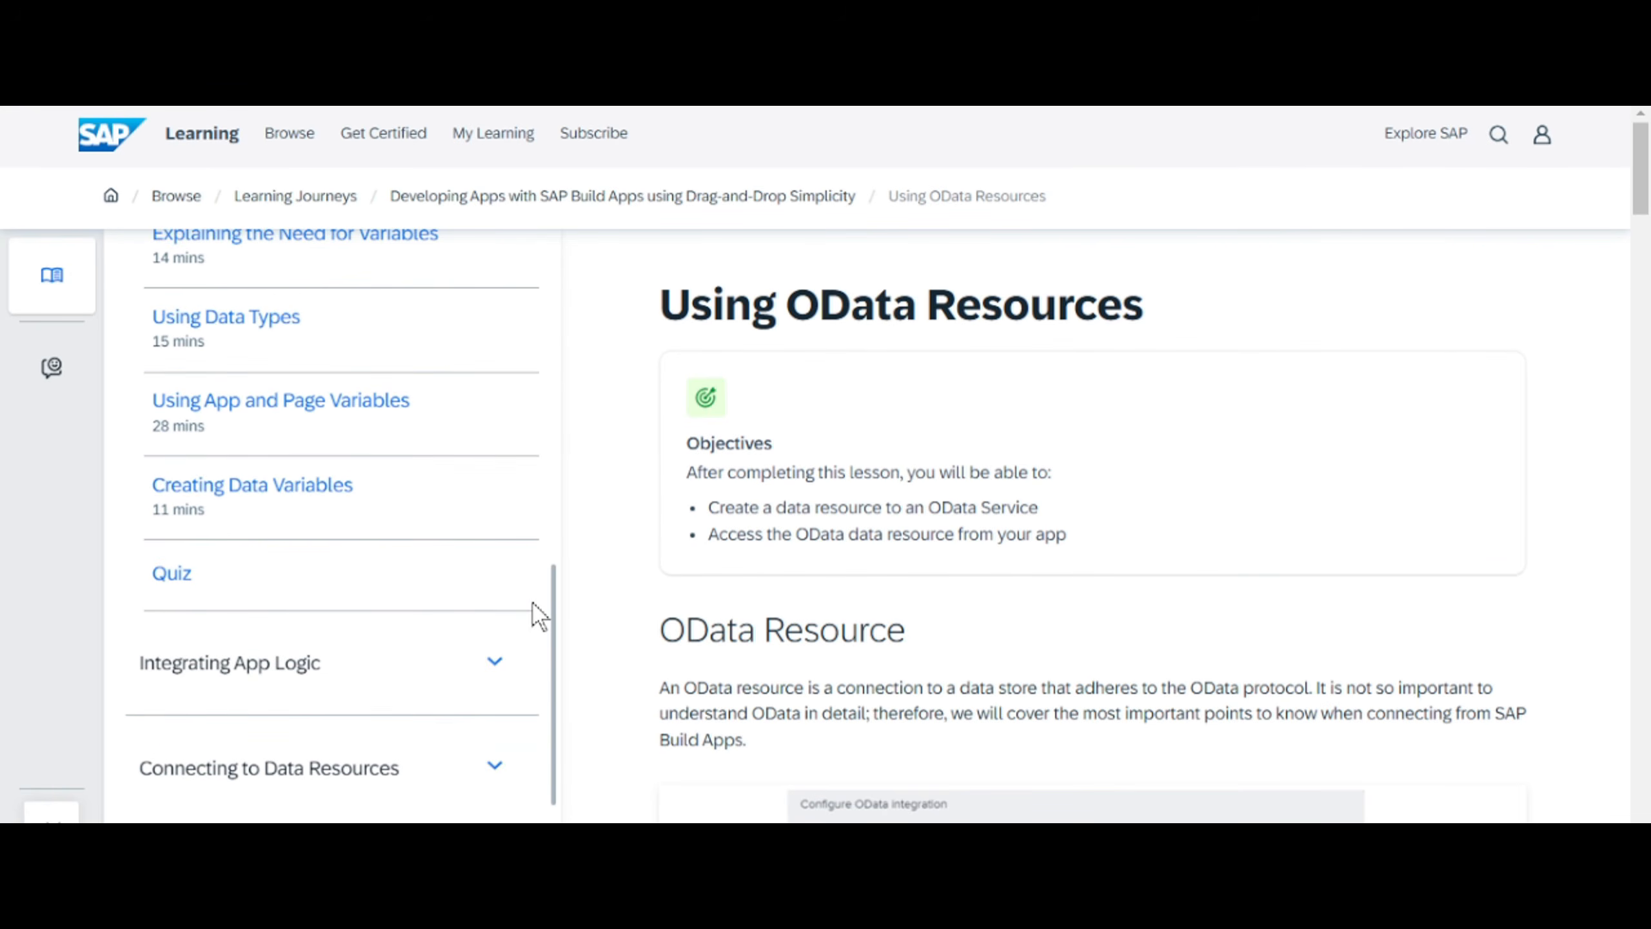
pyautogui.click(500, 654)
pyautogui.scroll(-5, 514, 644)
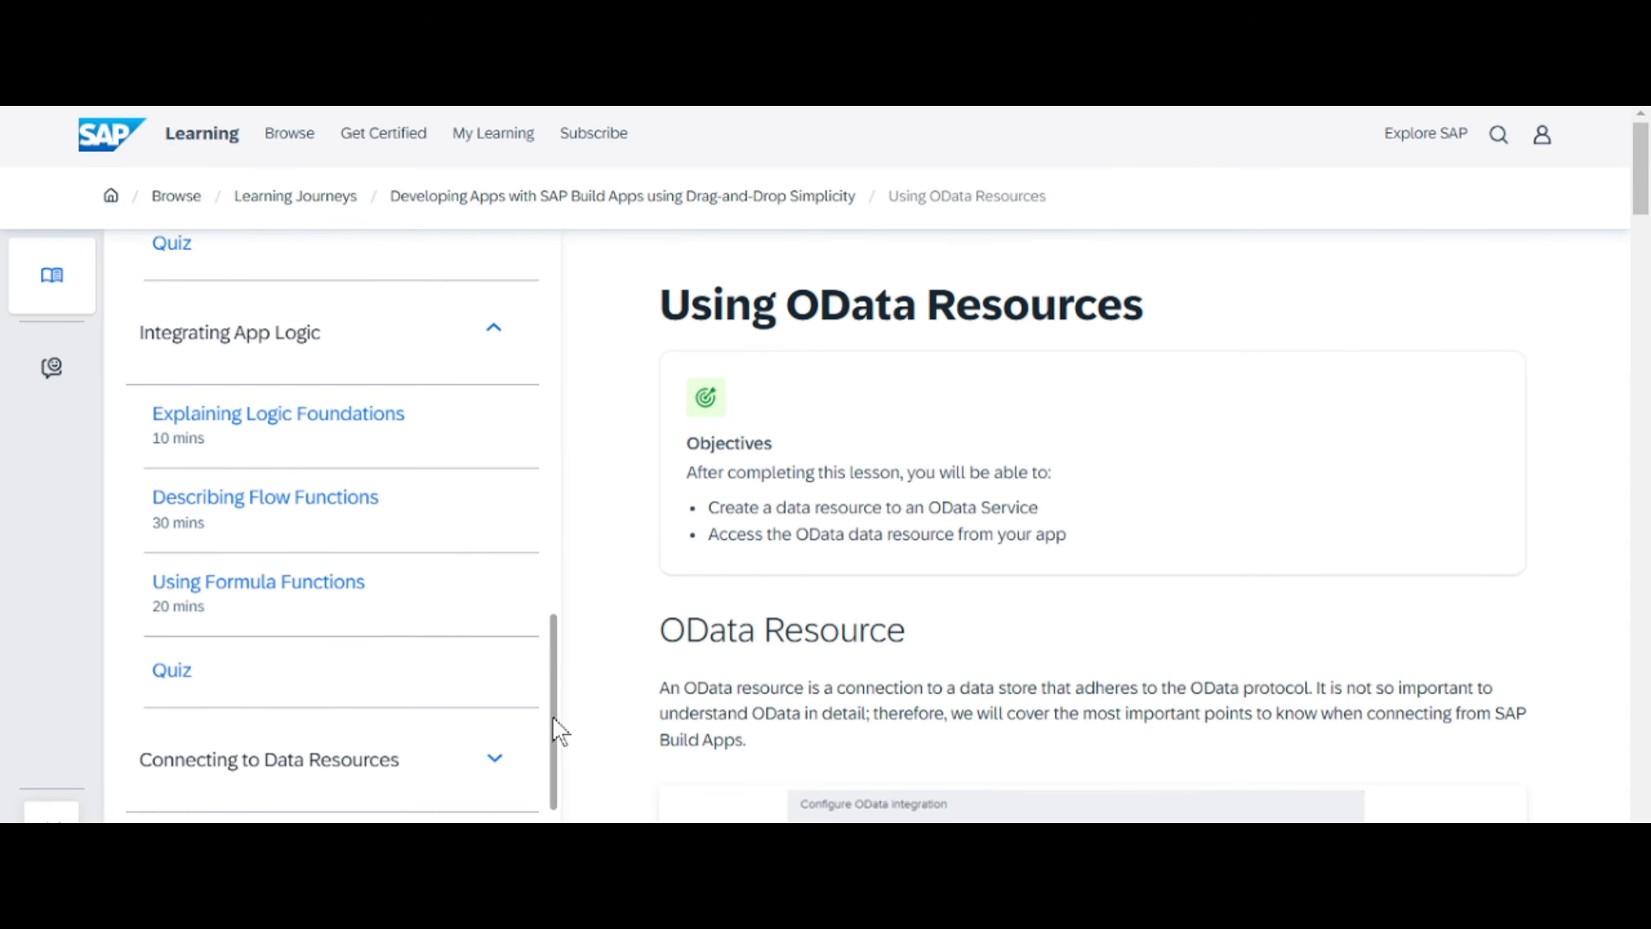
pyautogui.click(358, 767)
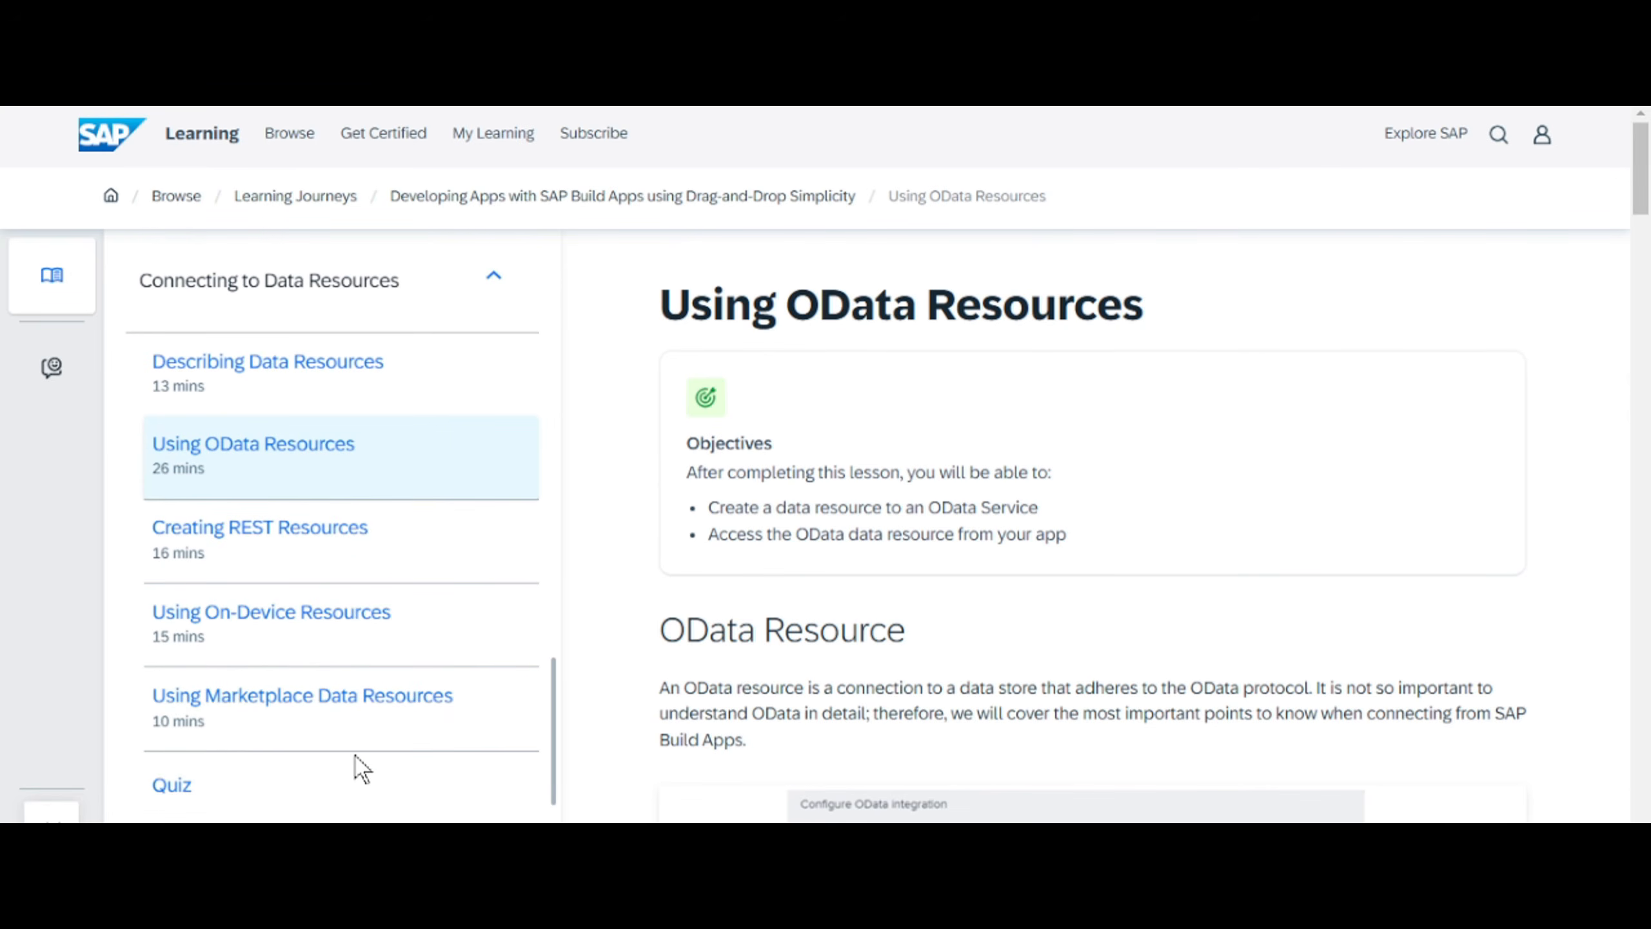